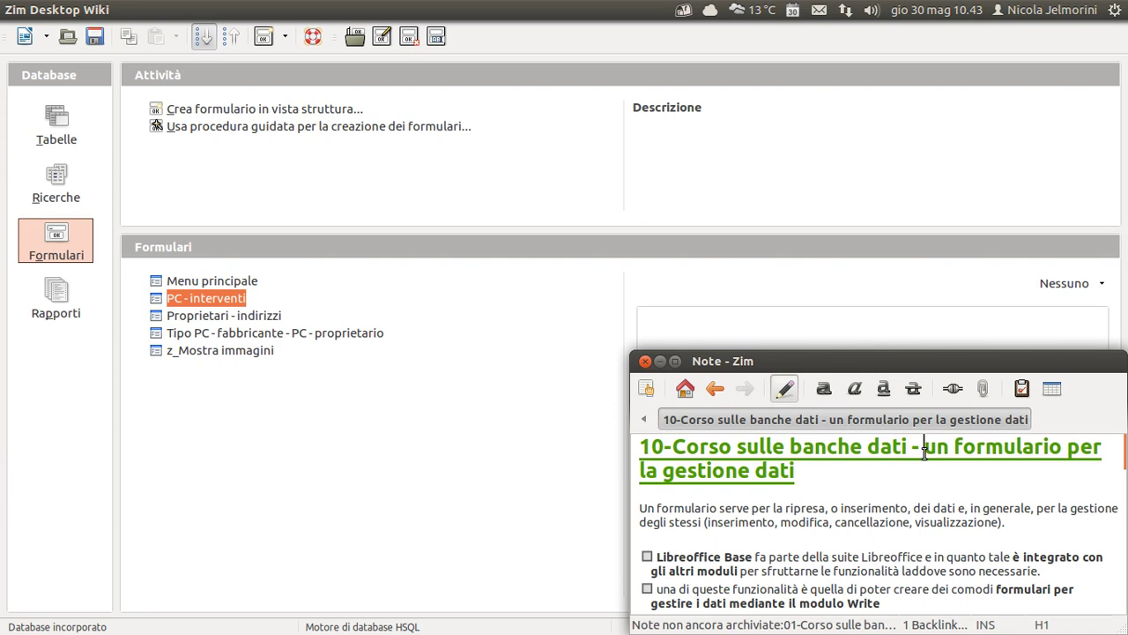
Step: Open the t_PC table, examine its existing records and the blank new-record row, and close the table
left_click(923, 473)
left_click(44, 119)
left_click(45, 119)
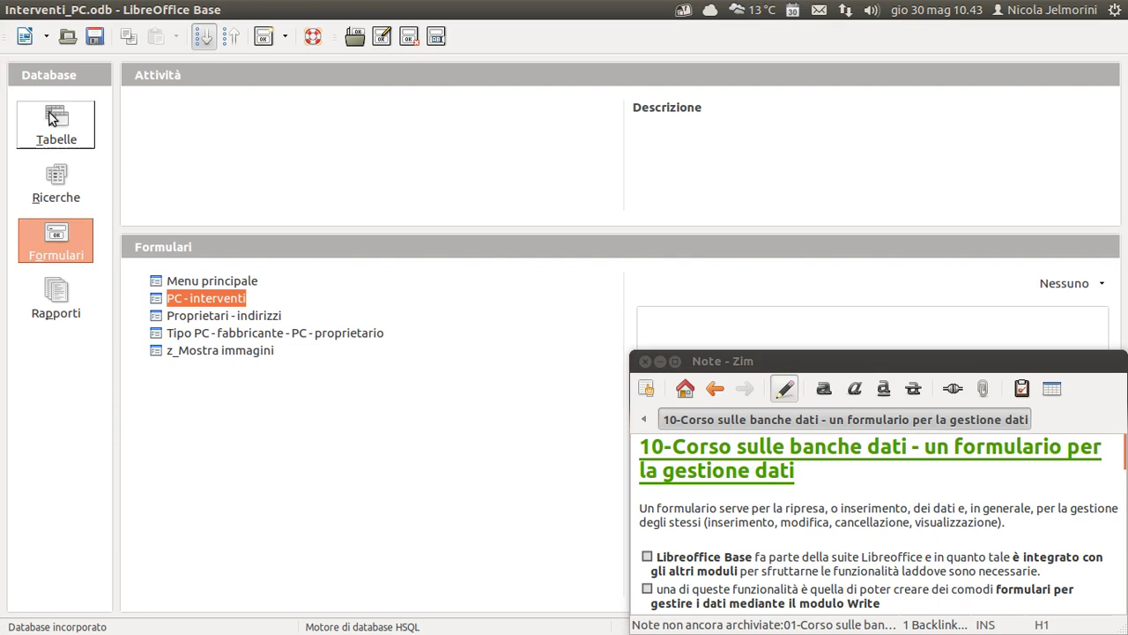
double_click(180, 335)
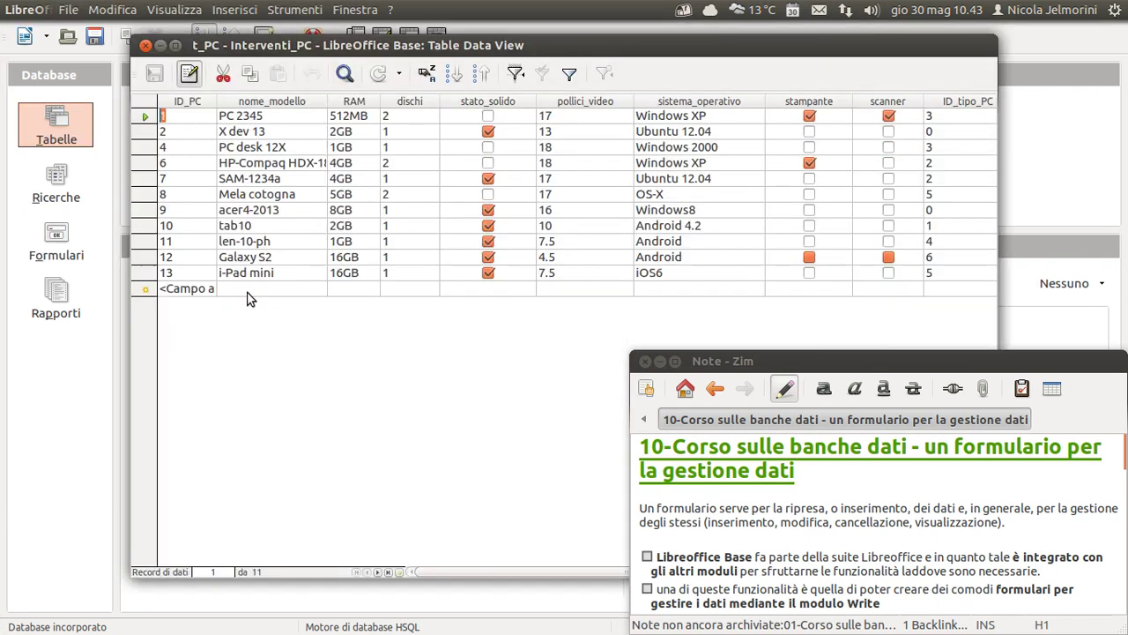
left_click(248, 294)
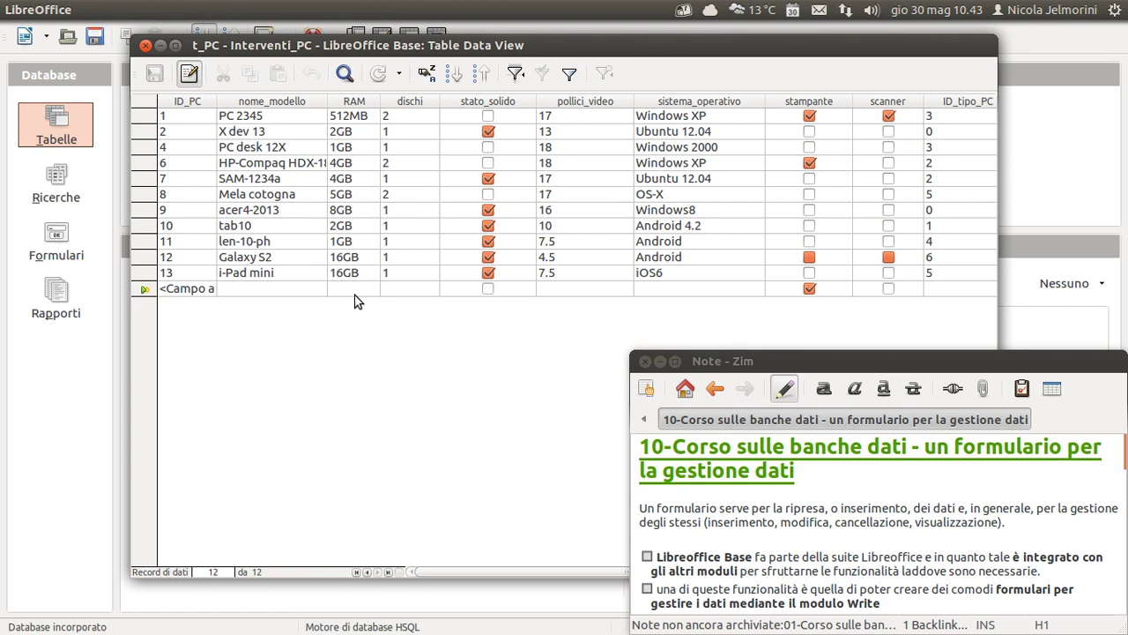
left_click(271, 257)
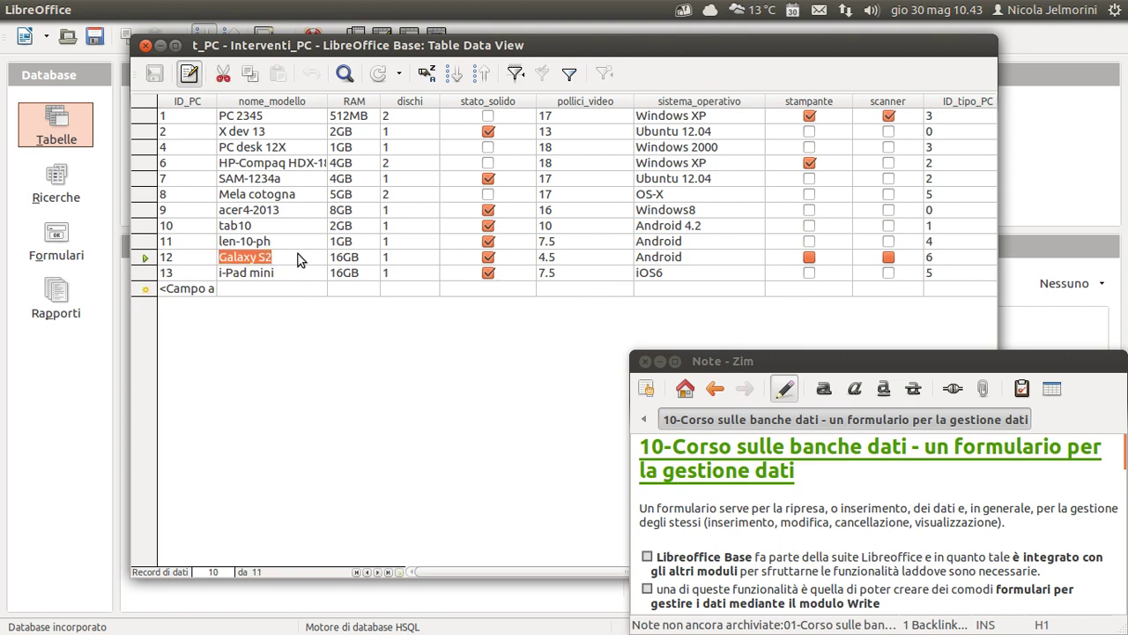
left_click(152, 227)
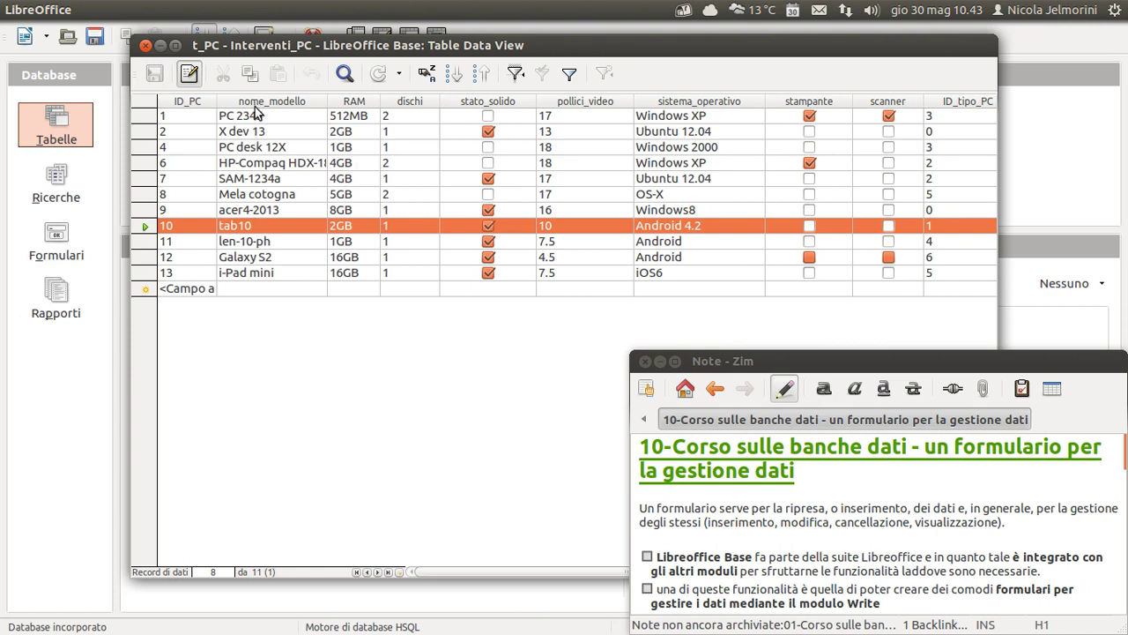
left_click_drag(293, 45, 437, 42)
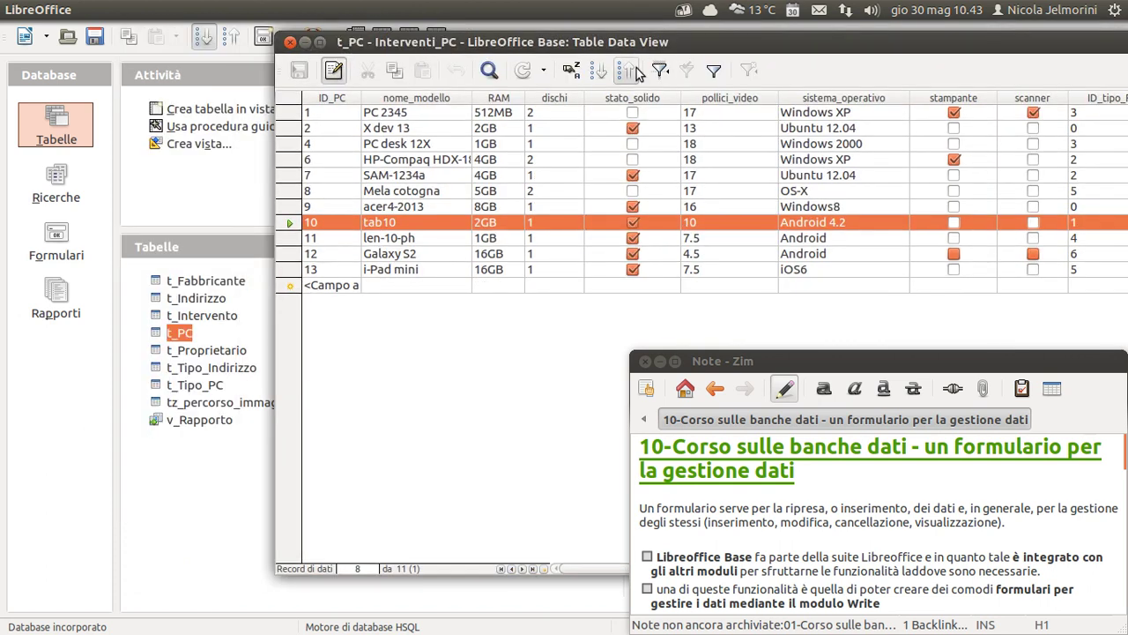
left_click_drag(640, 49, 364, 60)
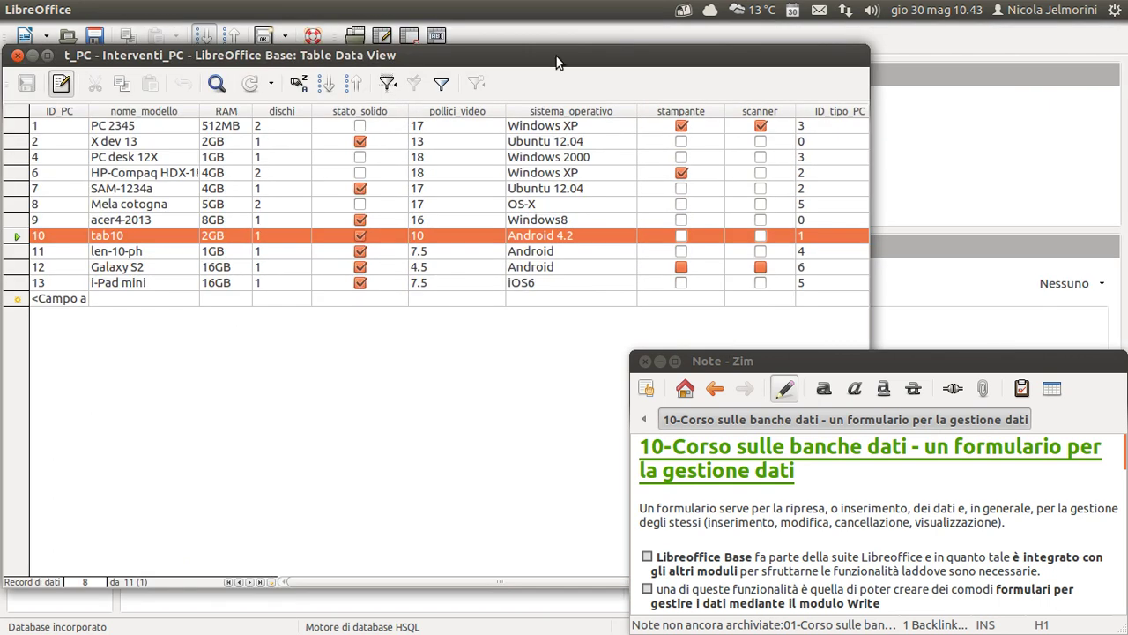
left_click_drag(556, 57, 724, 50)
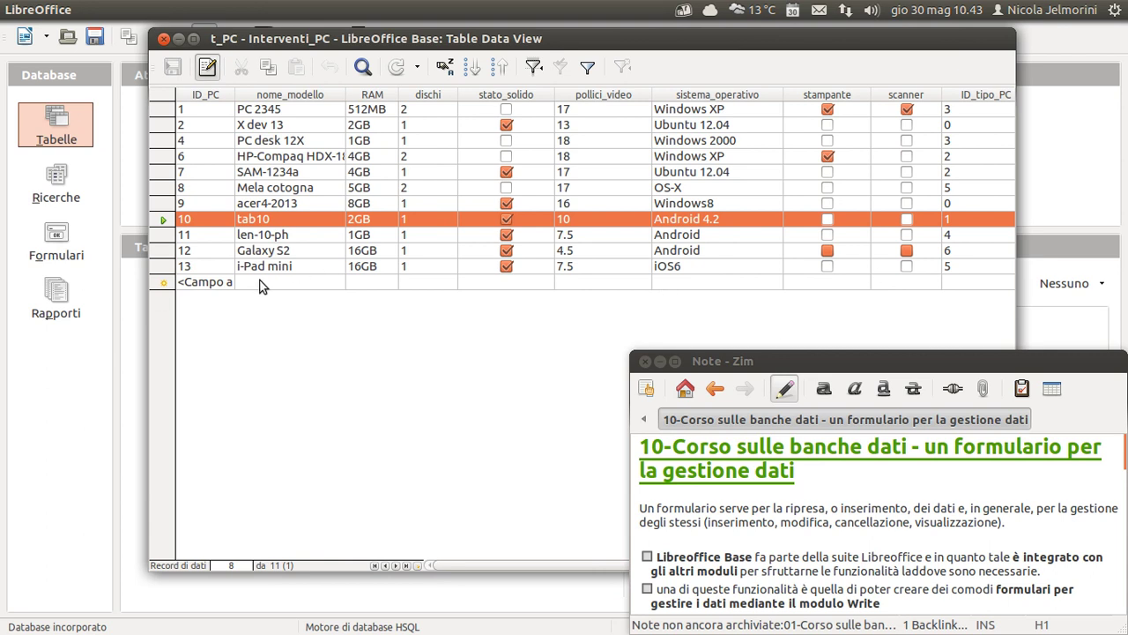
left_click(164, 39)
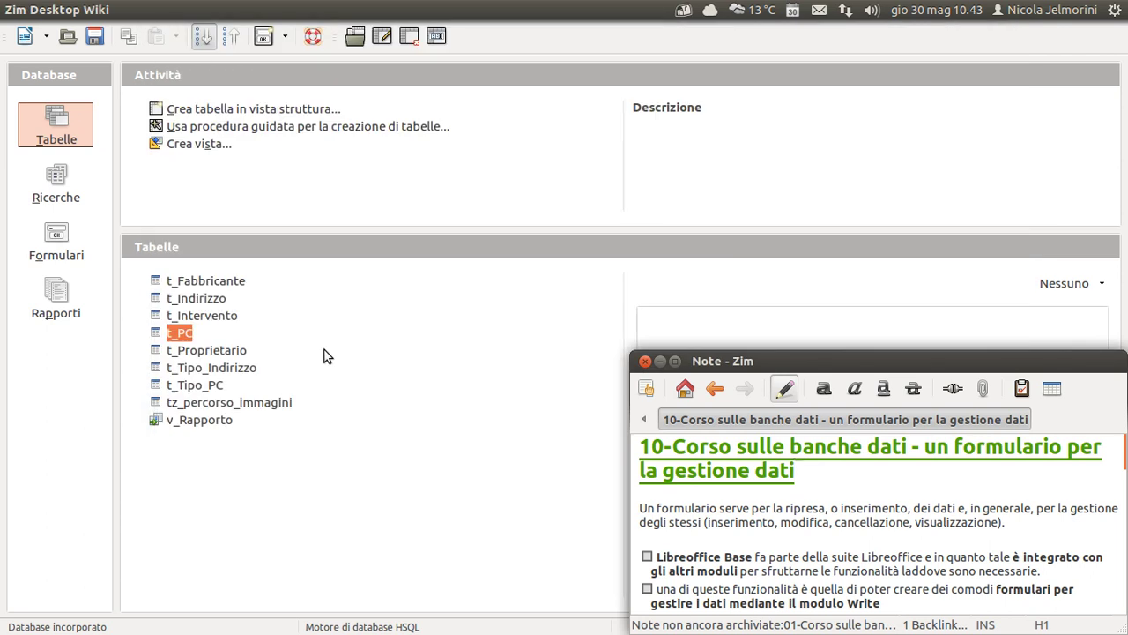
Step: Examine the list of tables in the database, including t_Fabbricante, t_Indirizzo, t_PC, t_Proprietario and t_Tipo_PC
left_click(231, 368)
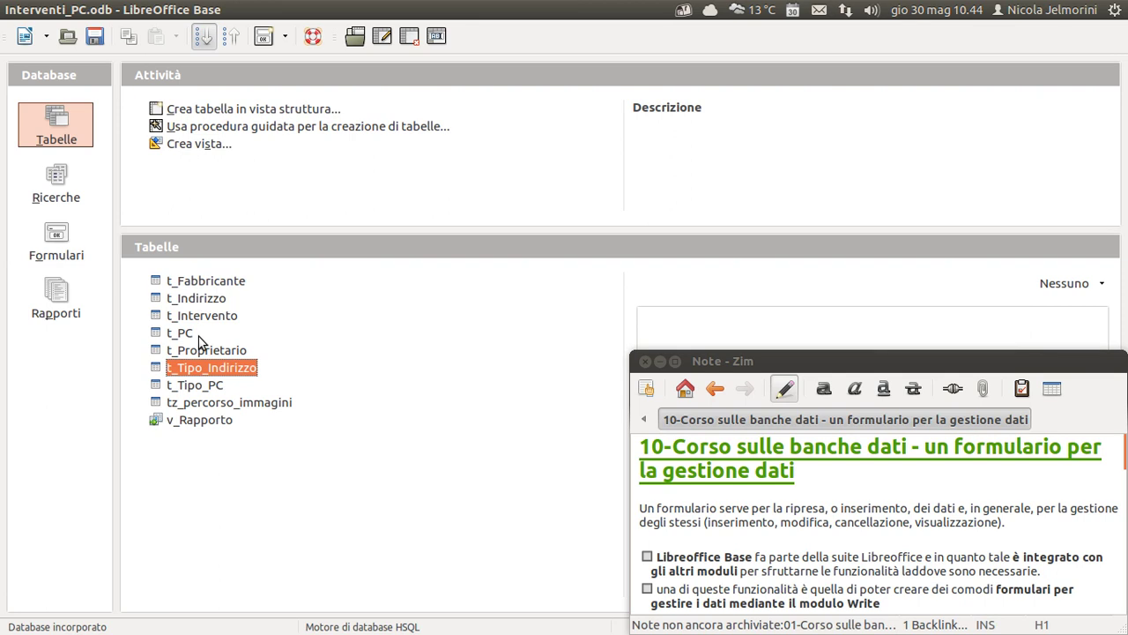
left_click(187, 282)
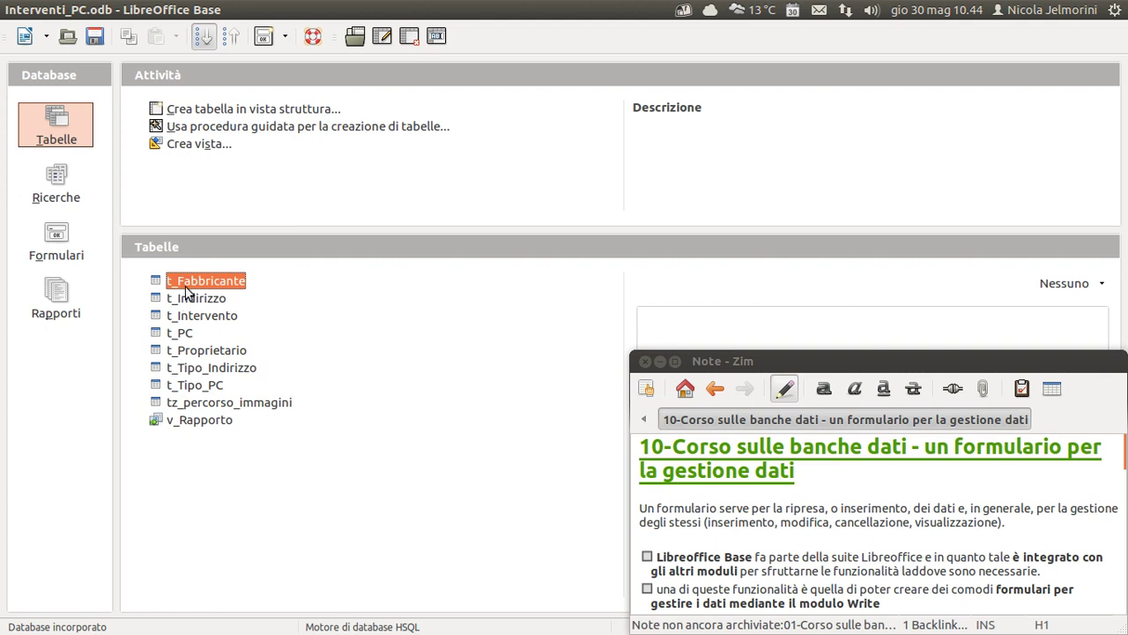
left_click(196, 337, "shift")
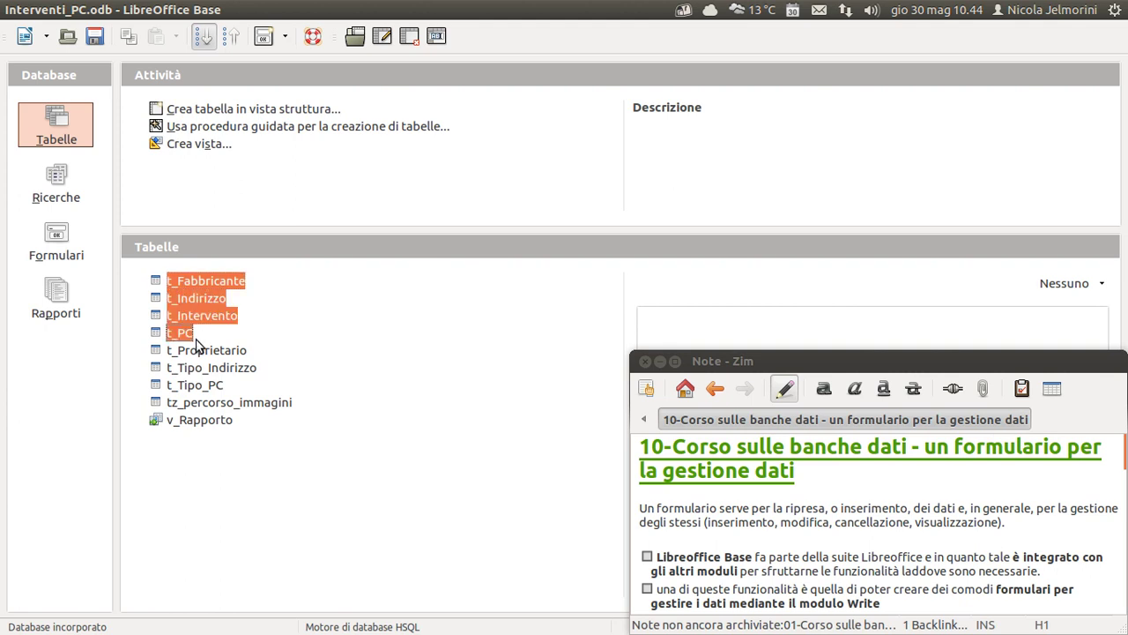
left_click(226, 284)
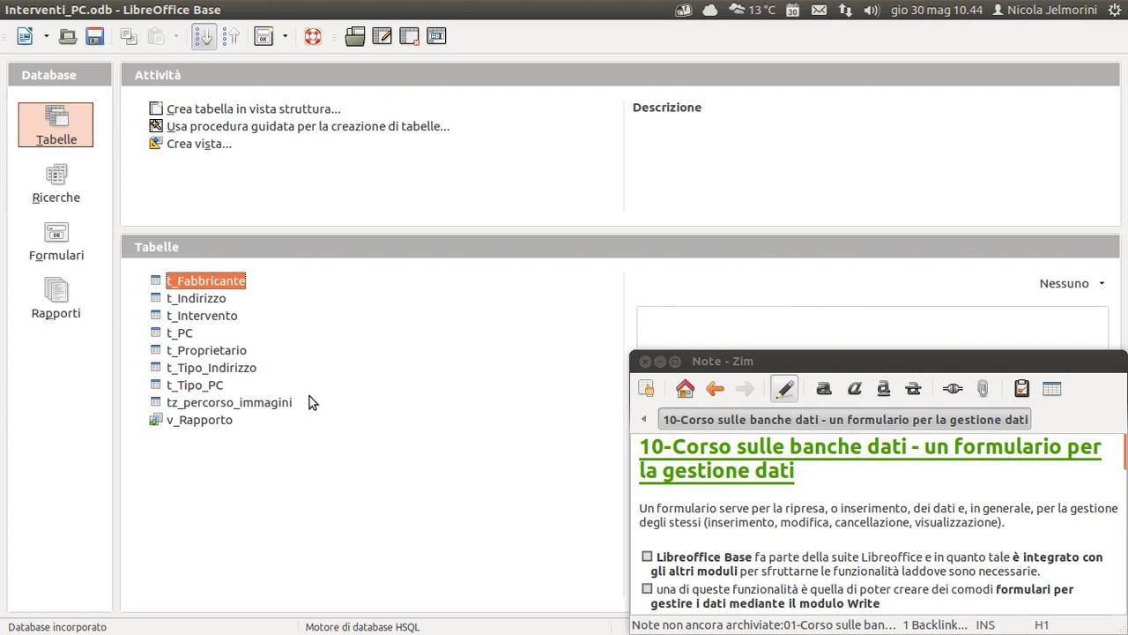
left_click(202, 351)
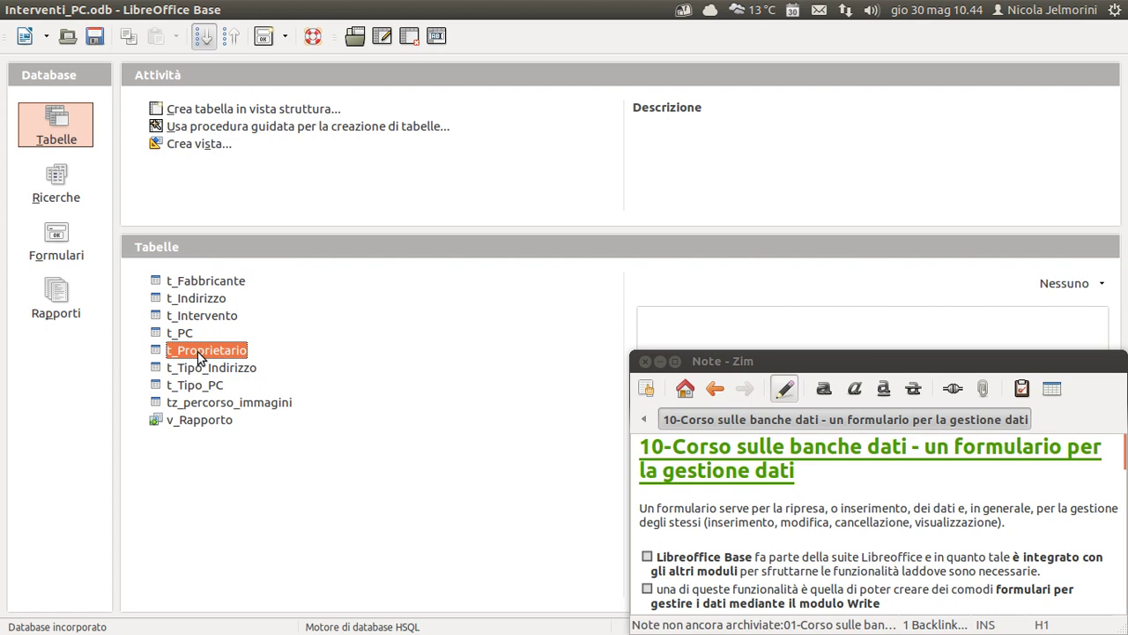
left_click(183, 298)
left_click(176, 332)
left_click(170, 387)
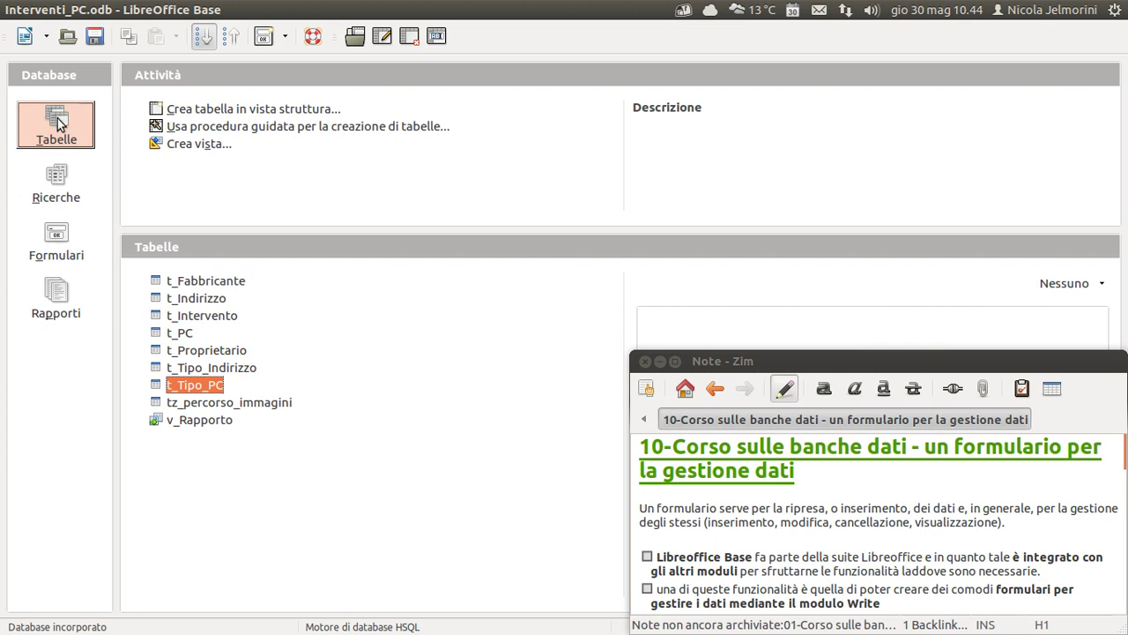
Step: Show the database's forms and check off the note's item about Libreoffice Base being integrated with the other modules
left_click(62, 178)
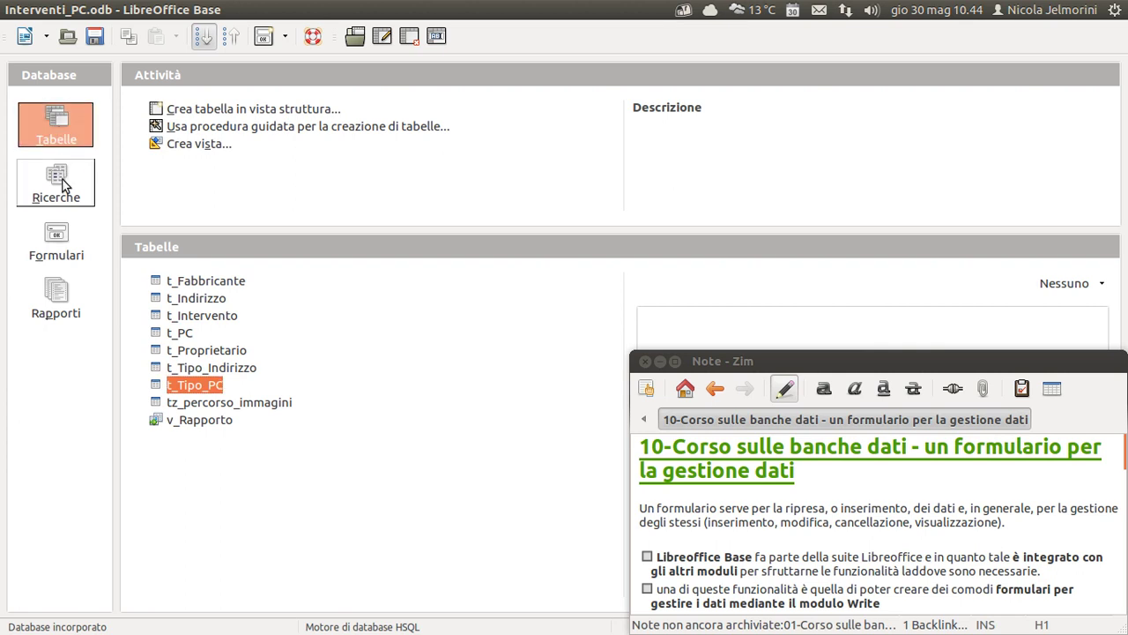
left_click(61, 244)
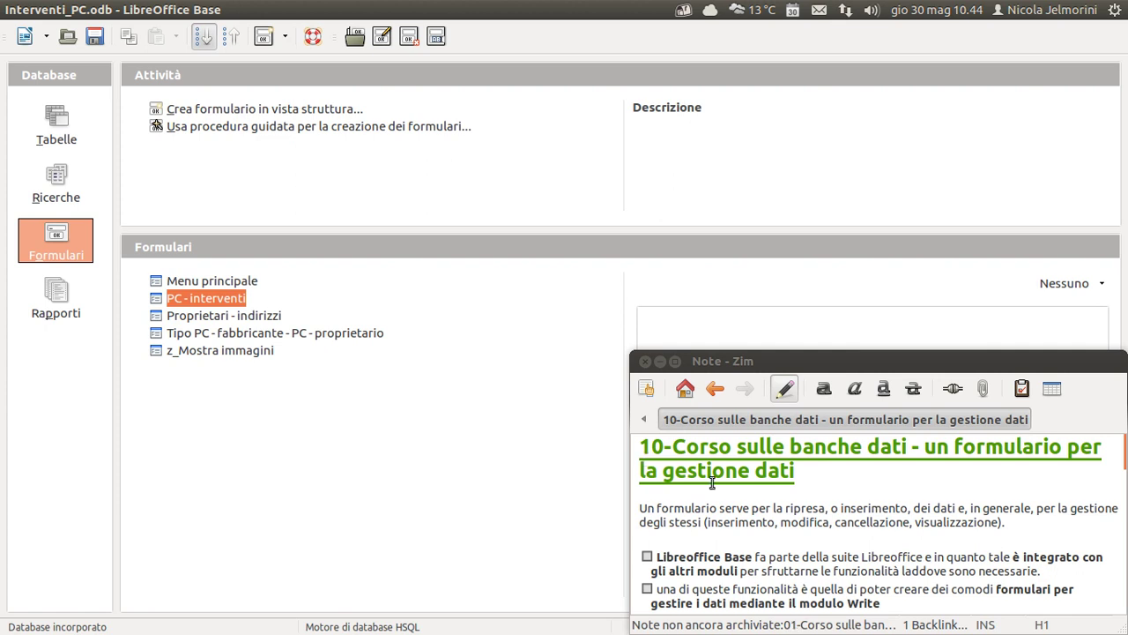
scroll(728, 517, "down", 2)
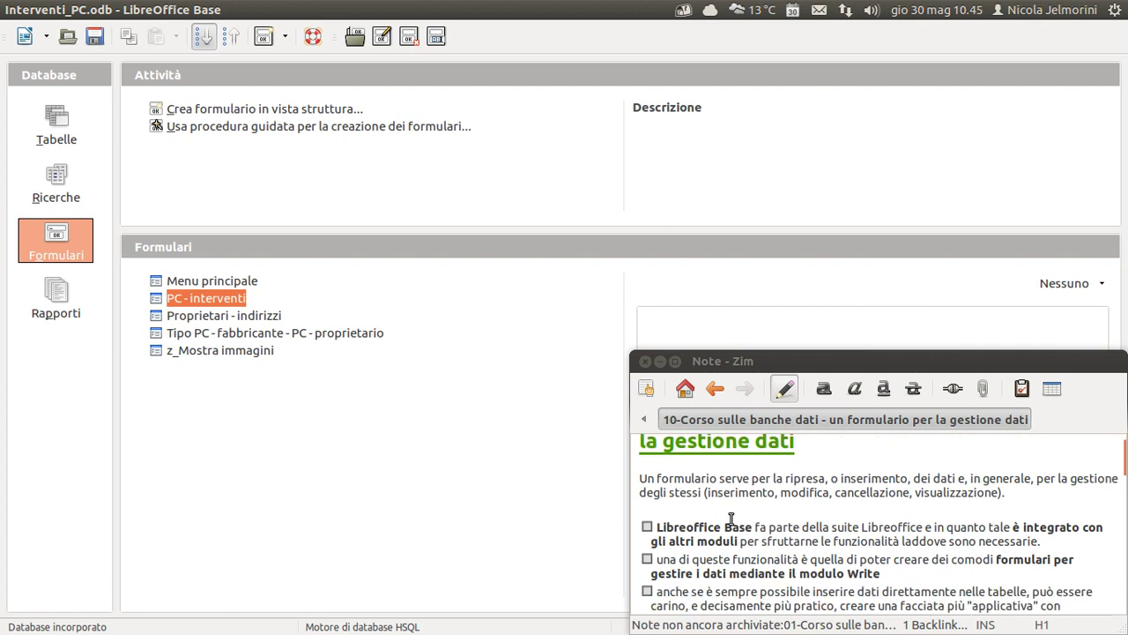
scroll(731, 520, "up", 1)
scroll(684, 525, "down", 1)
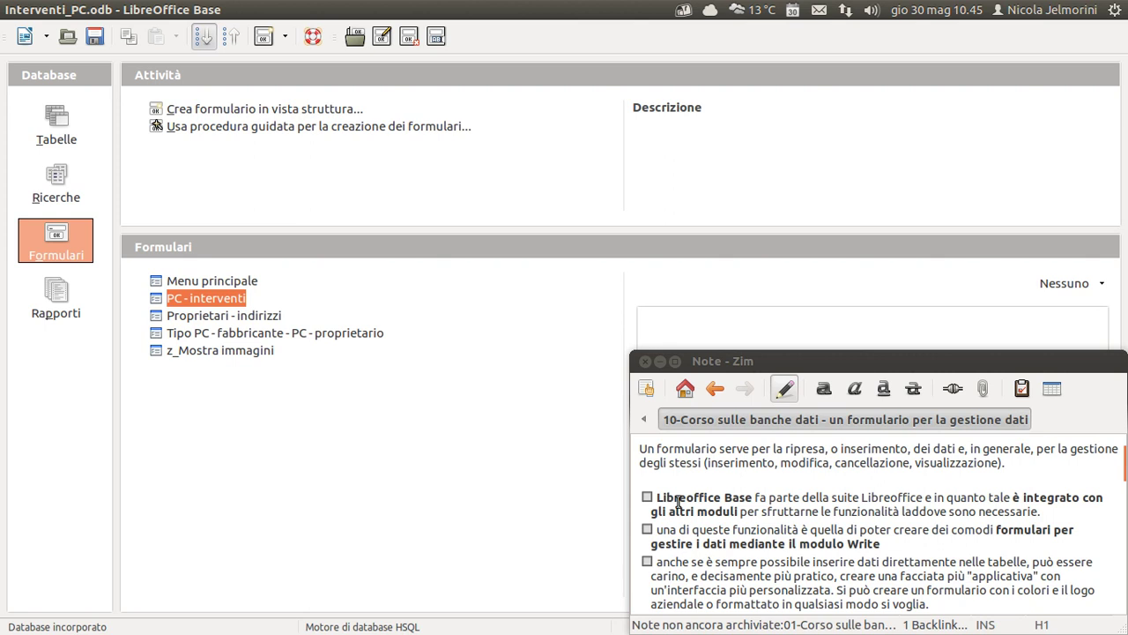
left_click_drag(668, 500, 763, 501)
left_click(781, 500)
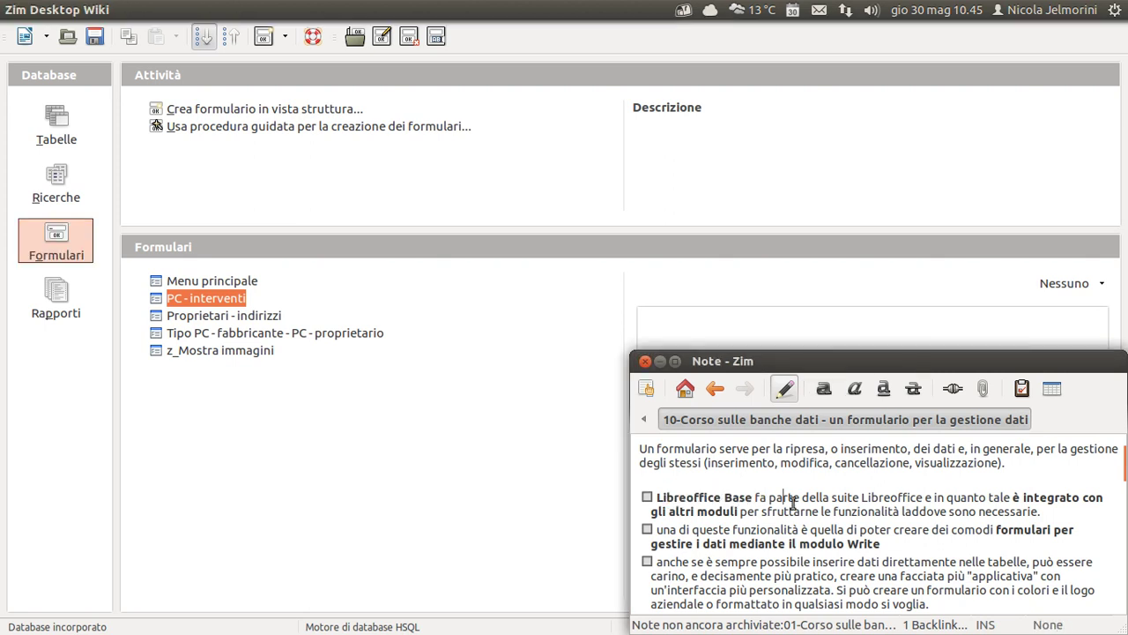
double_click(893, 500)
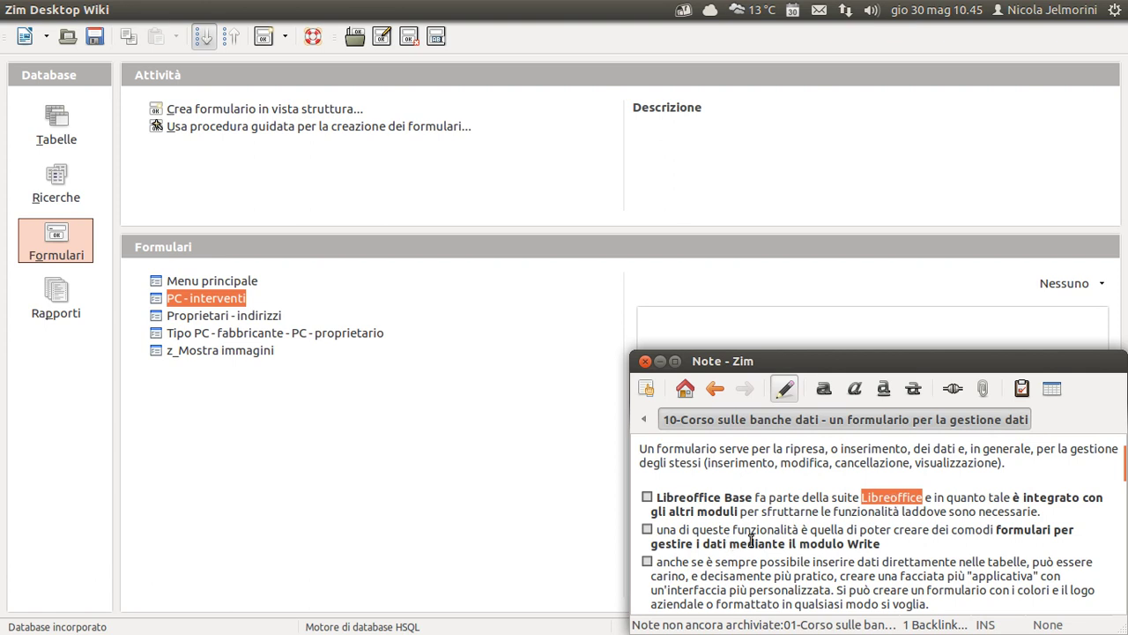
left_click(842, 509)
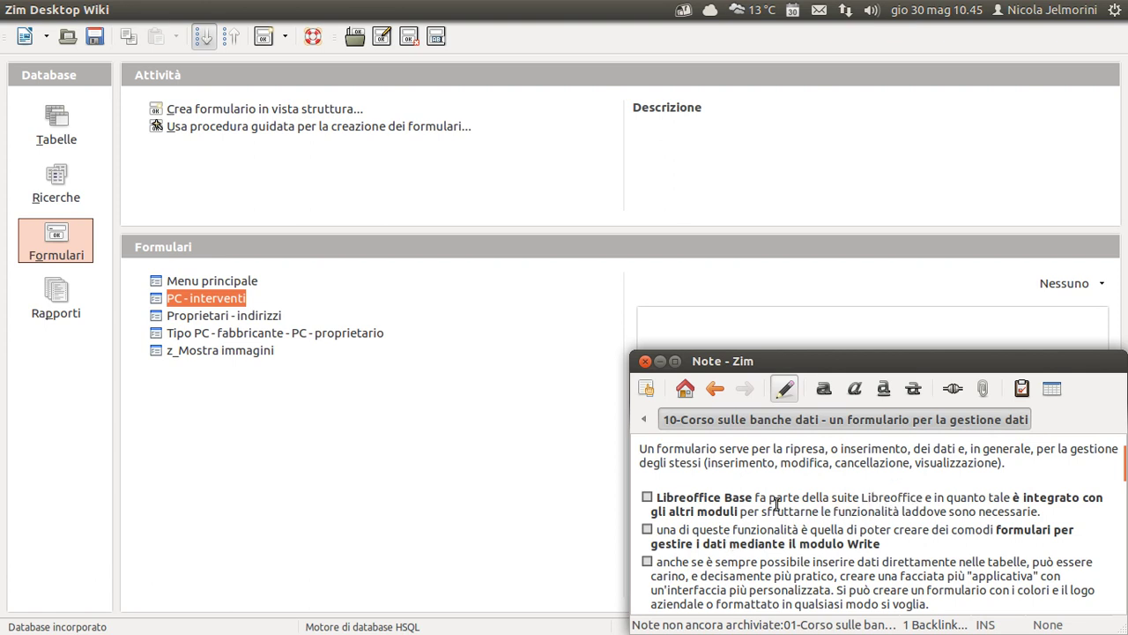
left_click(648, 499)
Step: Check off the note's item about creating forms to manage the data through the Write module
double_click(865, 544)
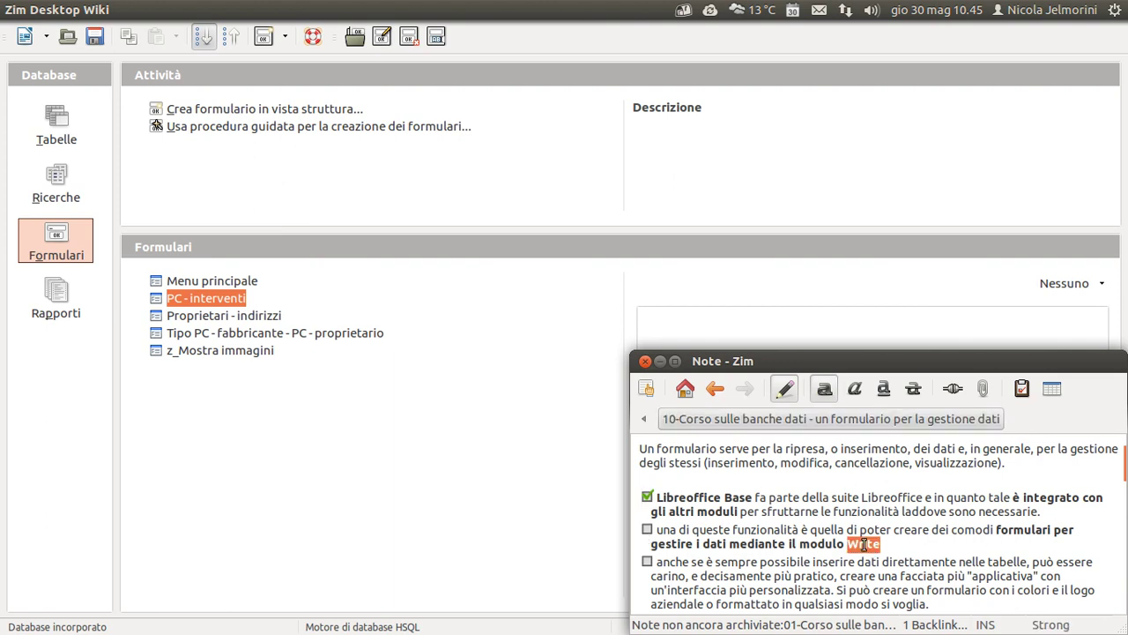
left_click(920, 544)
left_click(648, 532)
Step: Examine the existing forms PC - interventi, Proprietari - indirizzi and Tipo PC - fabbricante - PC - proprietario
scroll(846, 529, "down", 1)
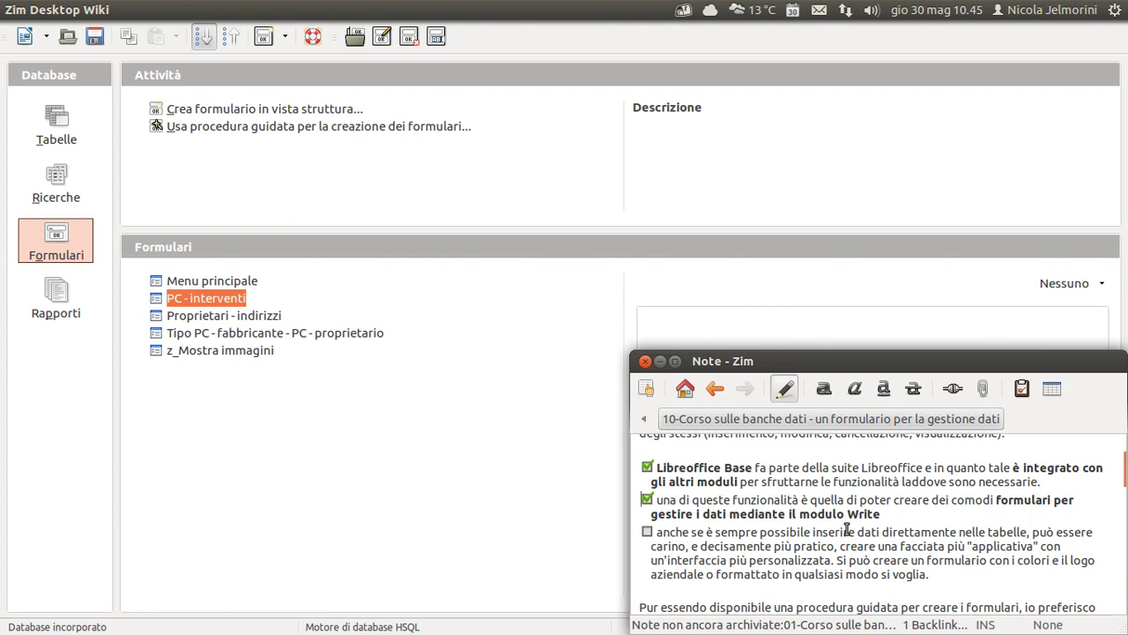
left_click_drag(752, 474, 722, 467)
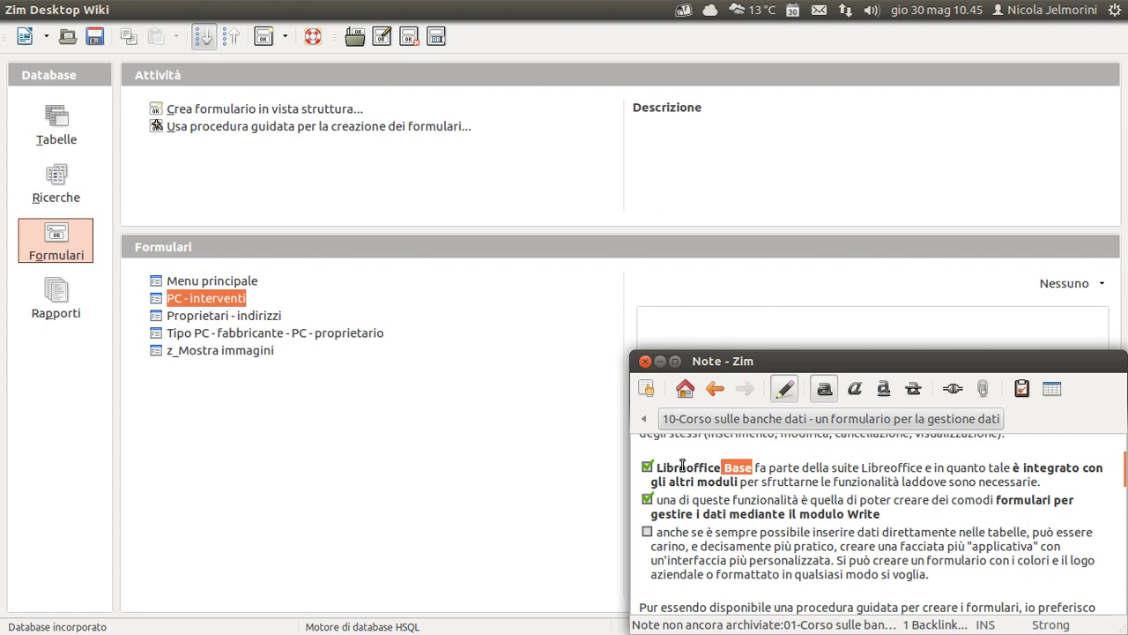
left_click(161, 322)
left_click(159, 303)
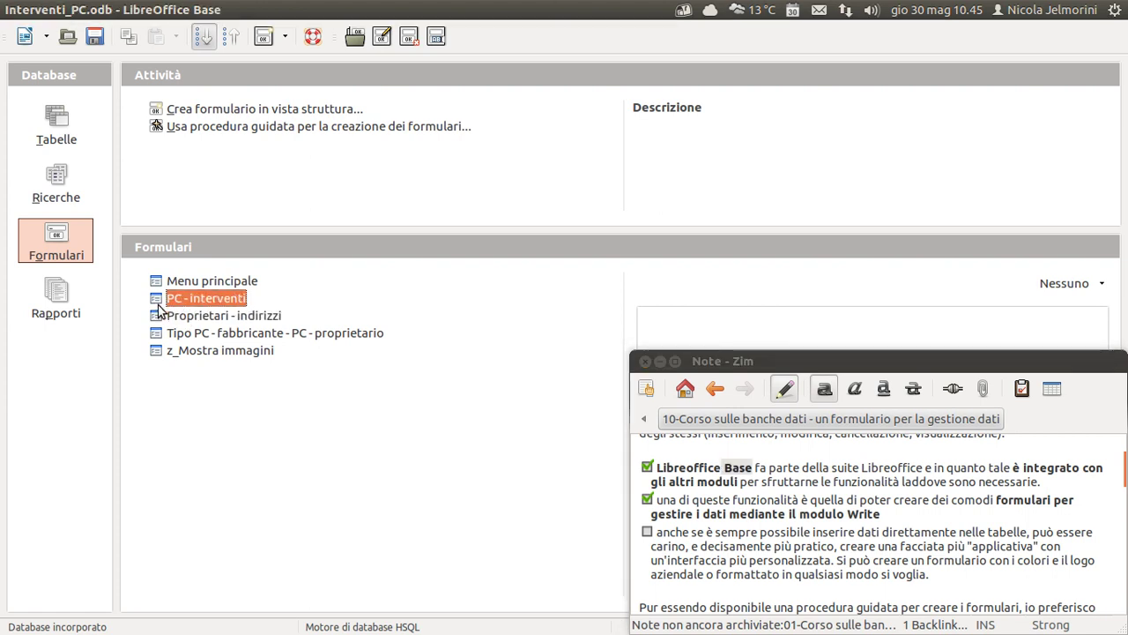
left_click(159, 315)
left_click(160, 334)
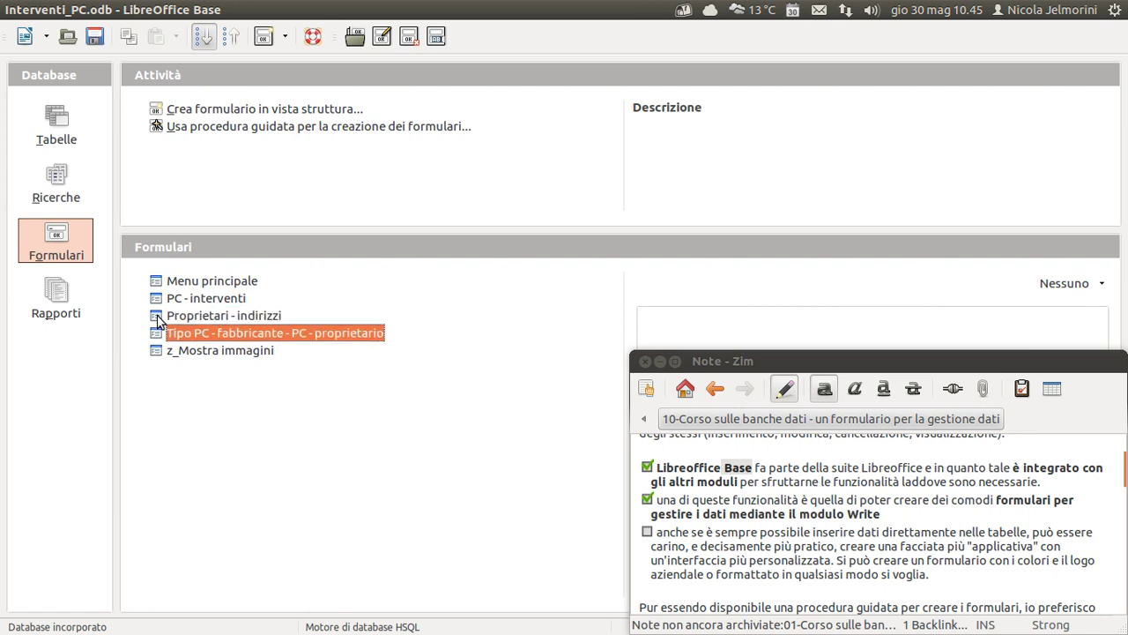
left_click(158, 316)
left_click(160, 299)
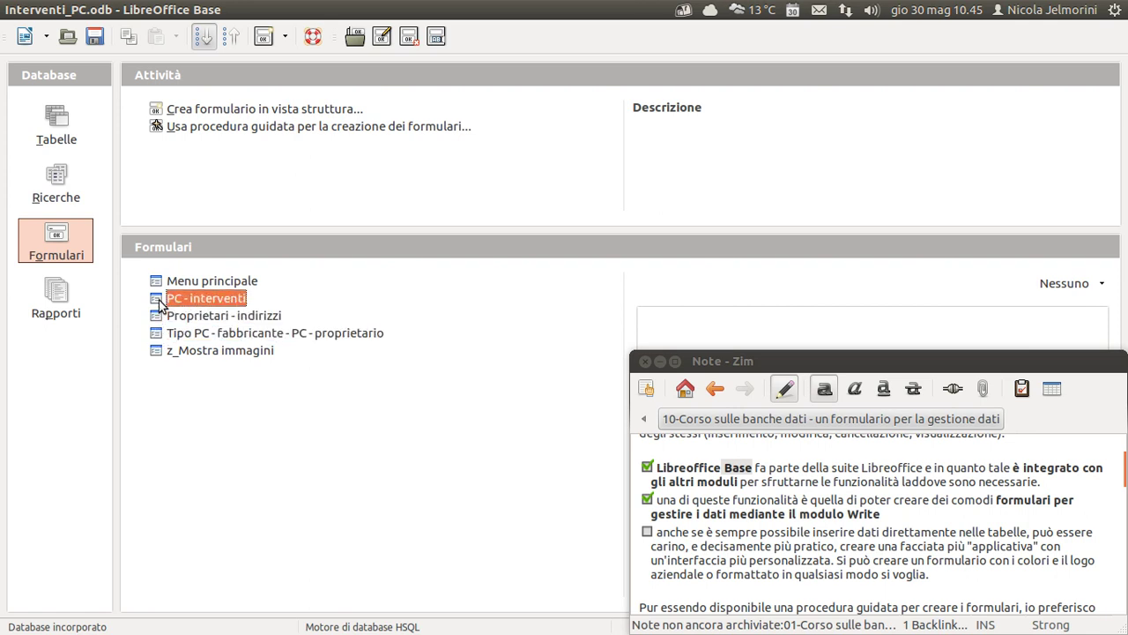
Step: Check off the note's item about offering a personalised form interface instead of entering data directly in the tables
left_click(899, 514)
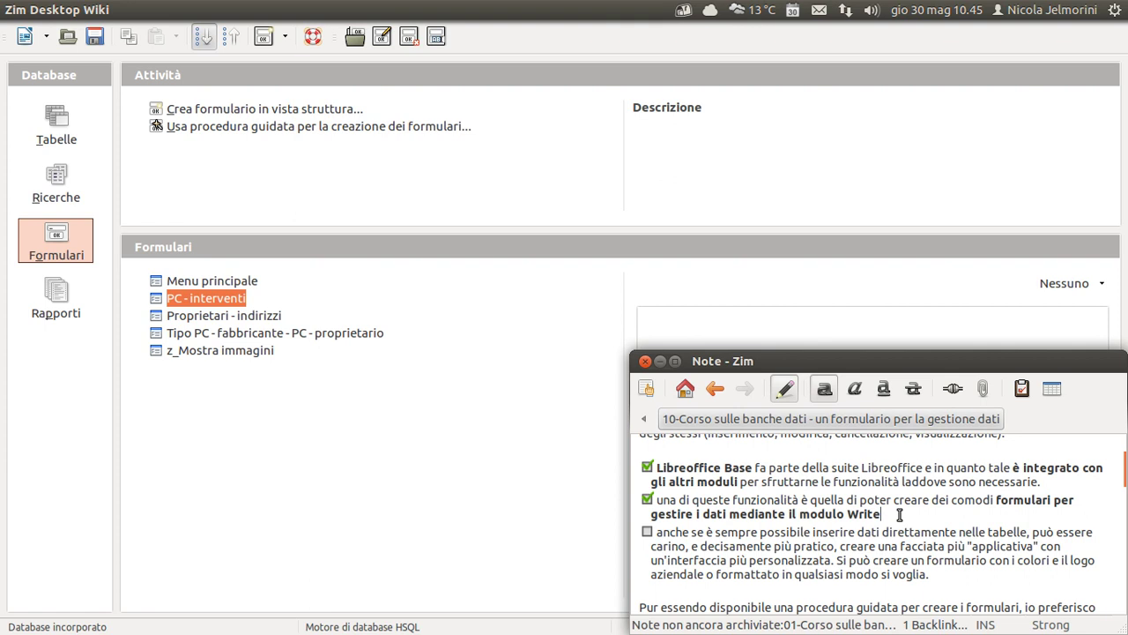
scroll(894, 514, "down", 2)
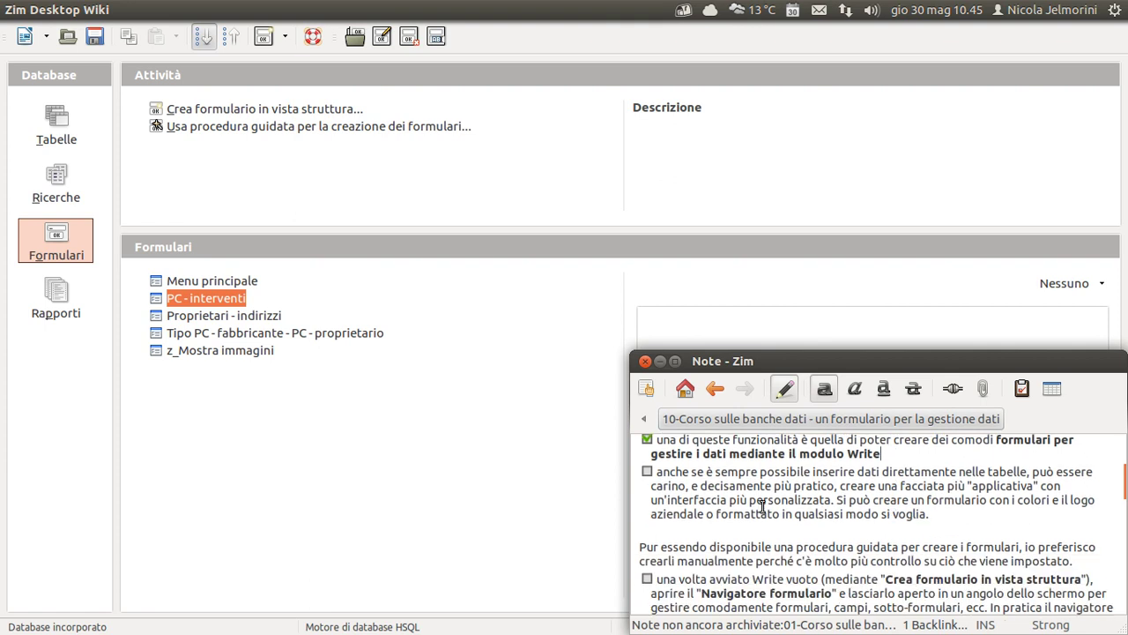
left_click(648, 474)
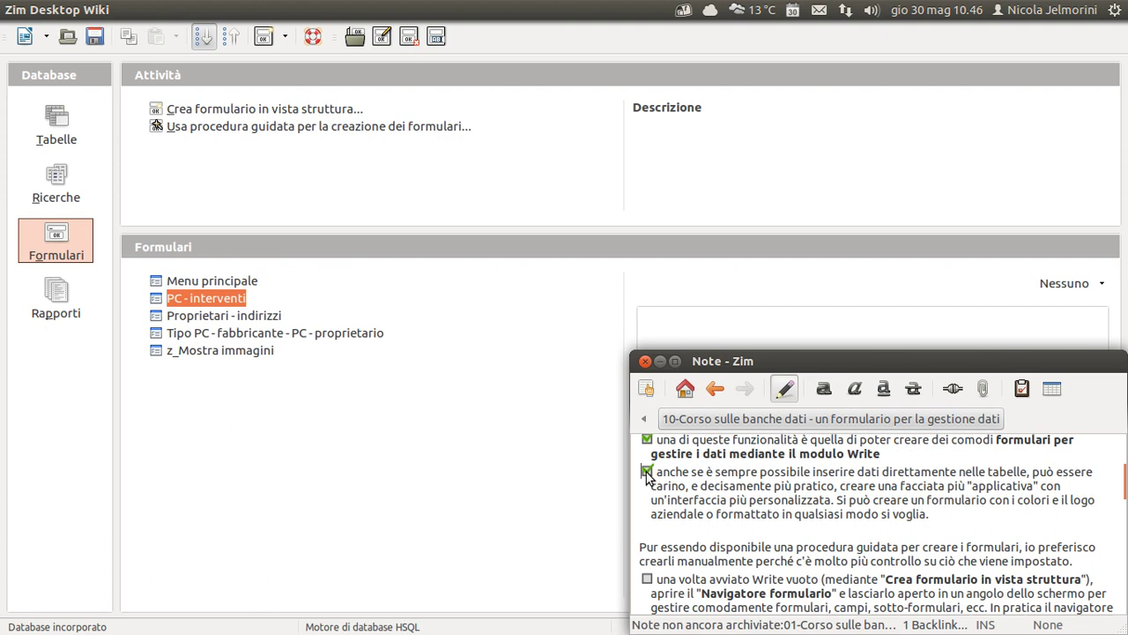
Step: Review the note's passage on direct table entry versus creating a more application-like, personalised interface
left_click_drag(1032, 472, 762, 478)
left_click(768, 500)
left_click_drag(815, 516, 807, 476)
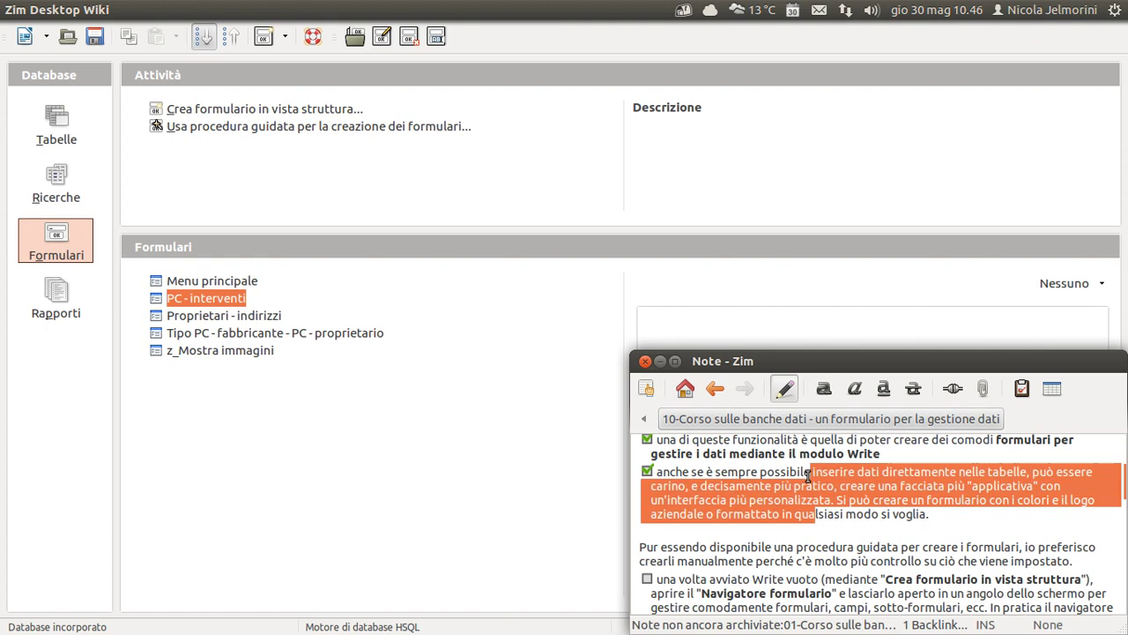
left_click(811, 486)
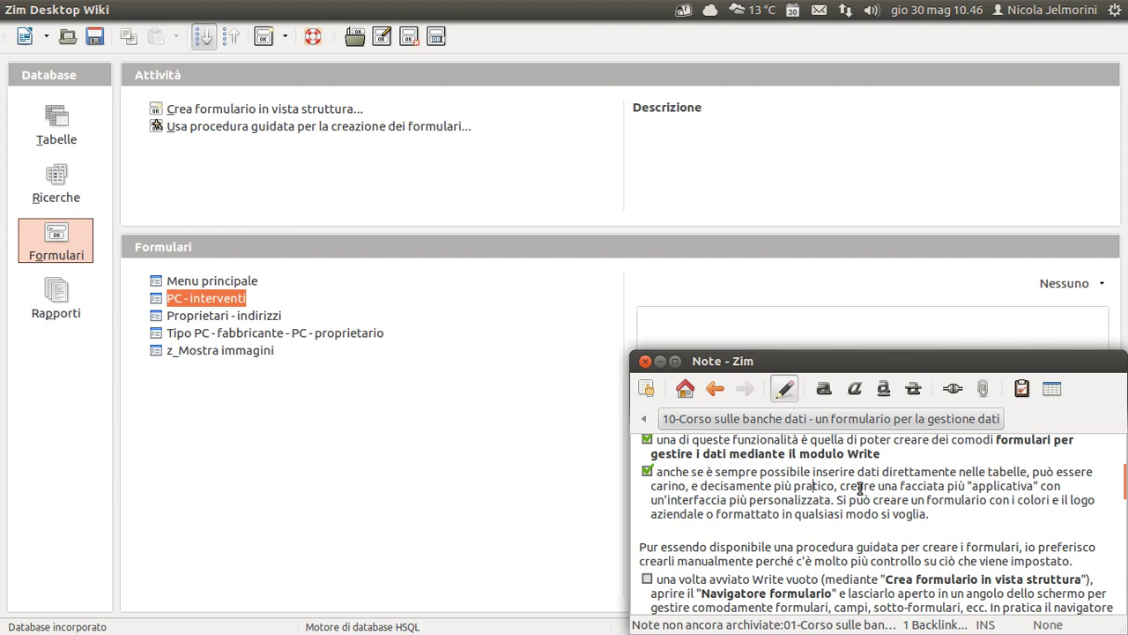
left_click_drag(850, 485, 1036, 478)
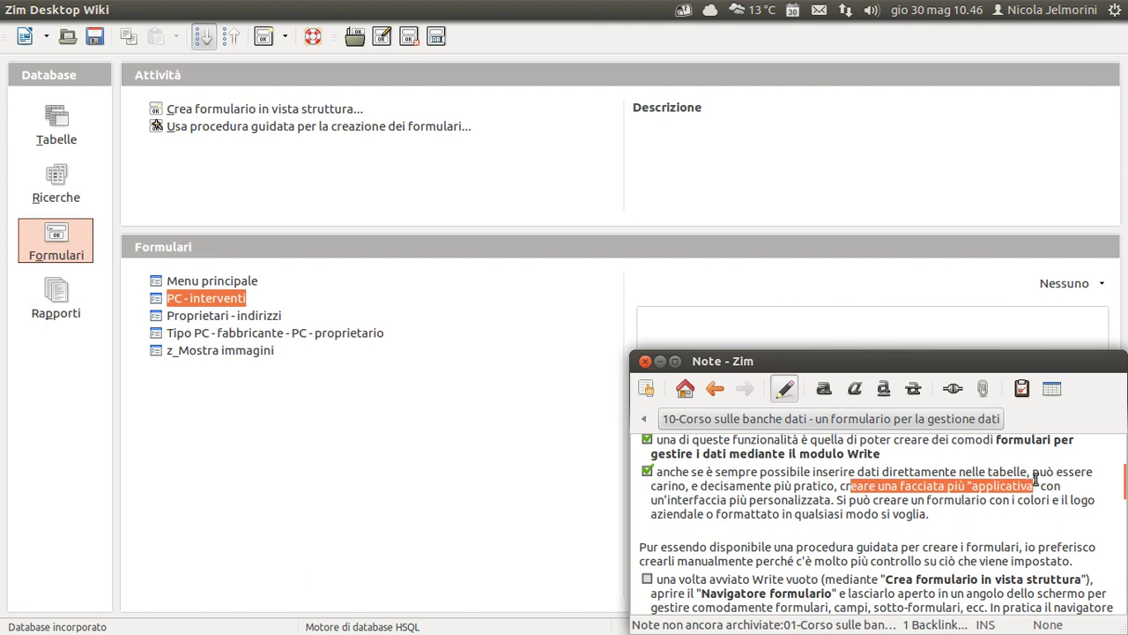
left_click(904, 486)
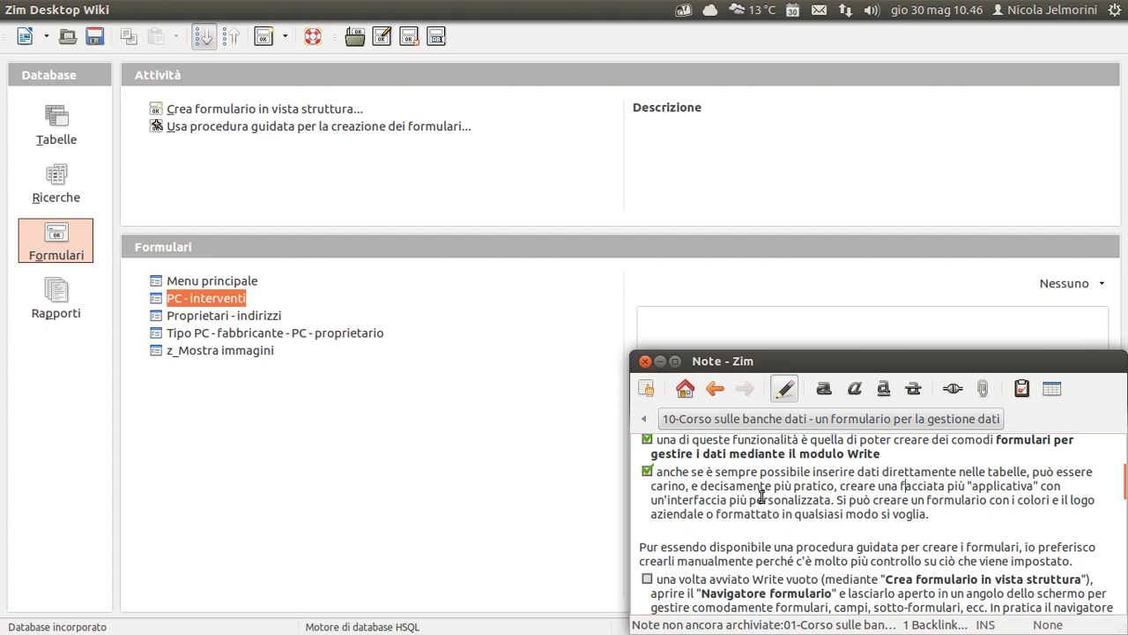
Step: Create a blank form in design view and place its window beside the course note without overlapping it
scroll(762, 496, "down", 3)
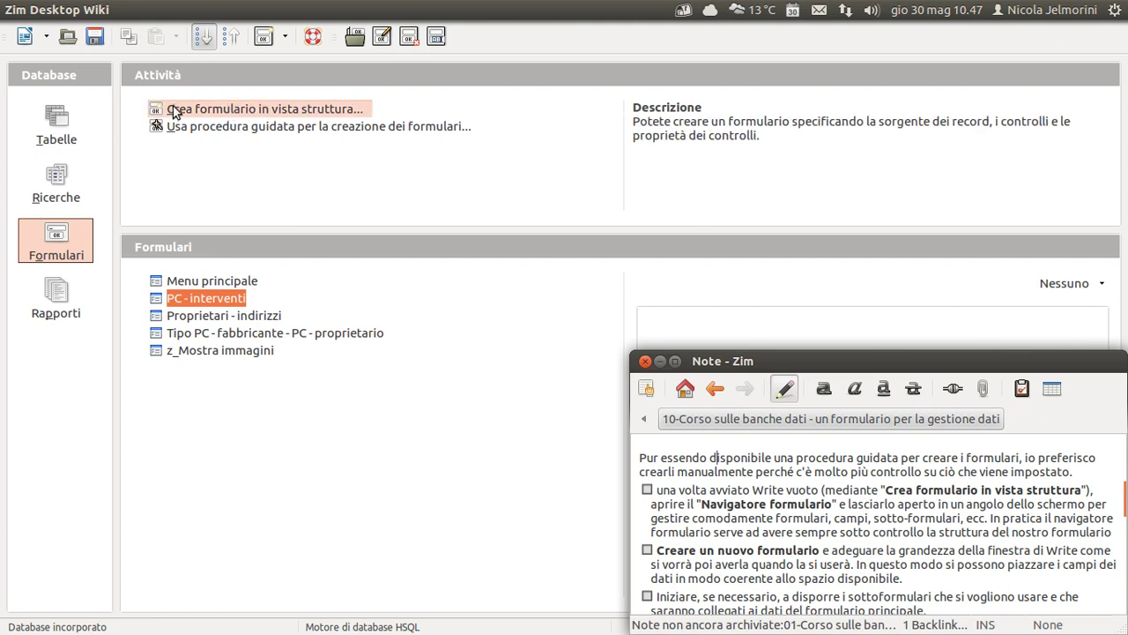
left_click(267, 117)
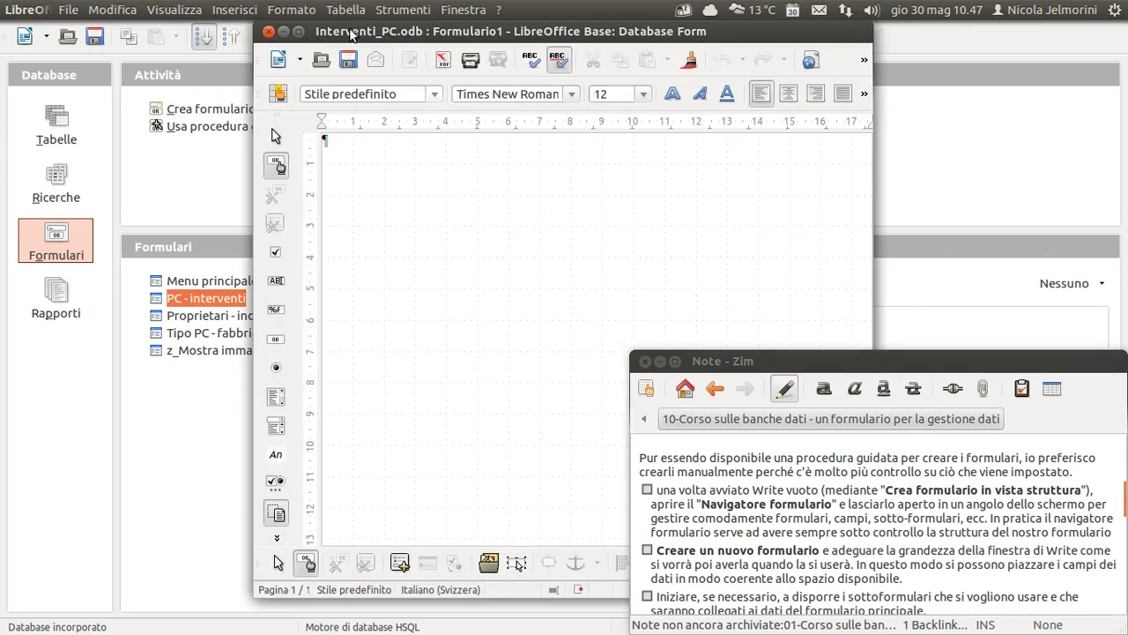
left_click_drag(493, 31, 284, 19)
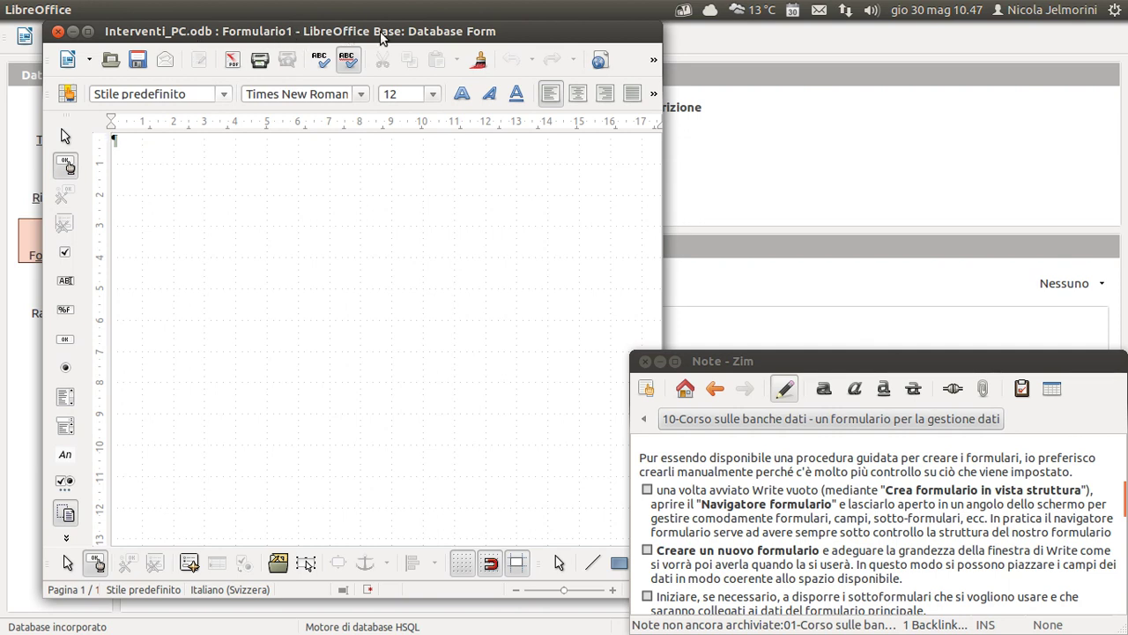
left_click_drag(450, 32, 446, 34)
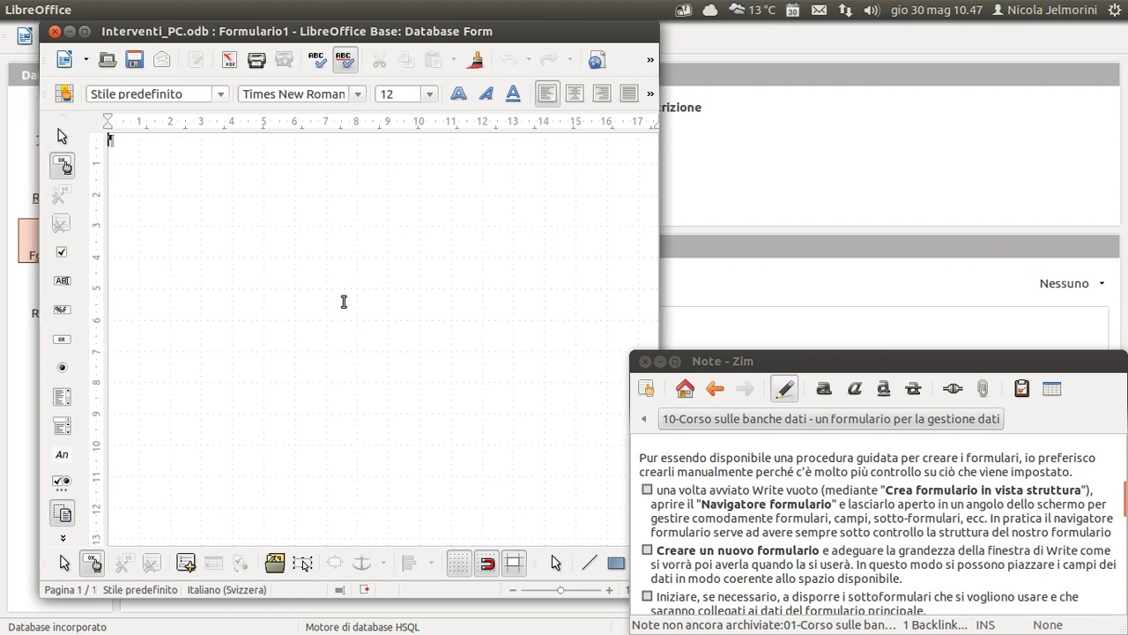
mouse_move(3, 555)
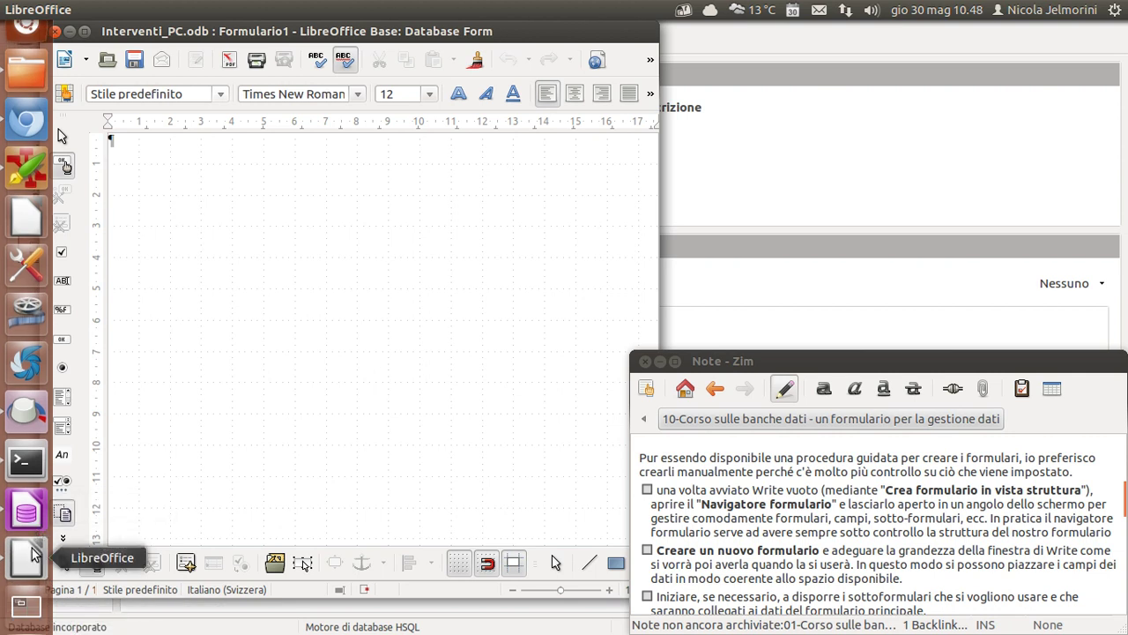
left_click_drag(445, 30, 415, 43)
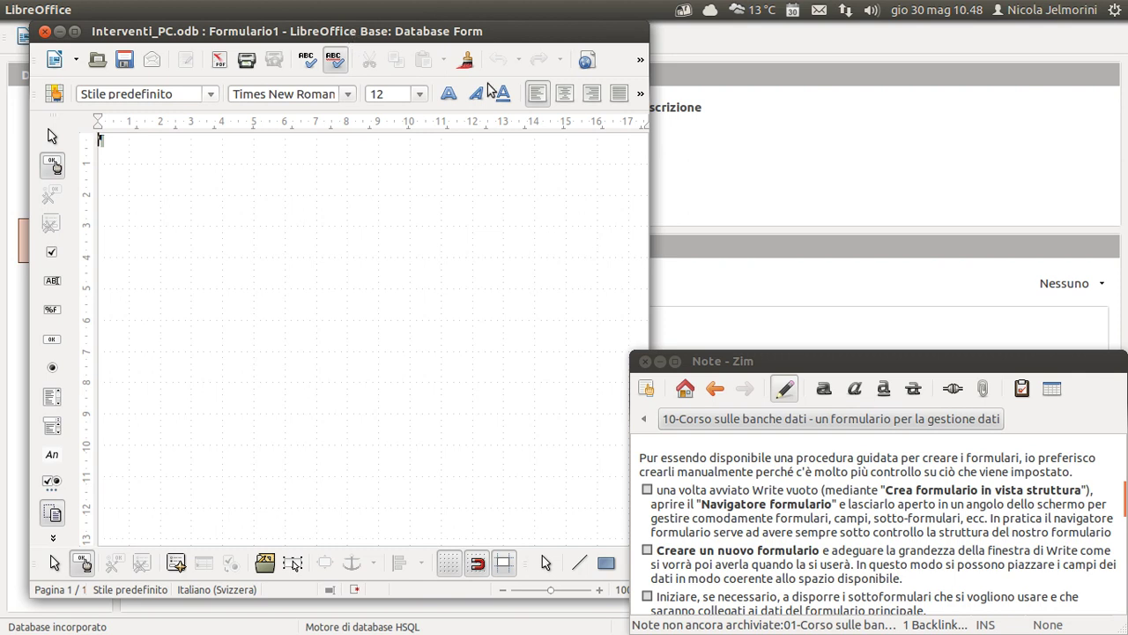
left_click_drag(480, 32, 457, 33)
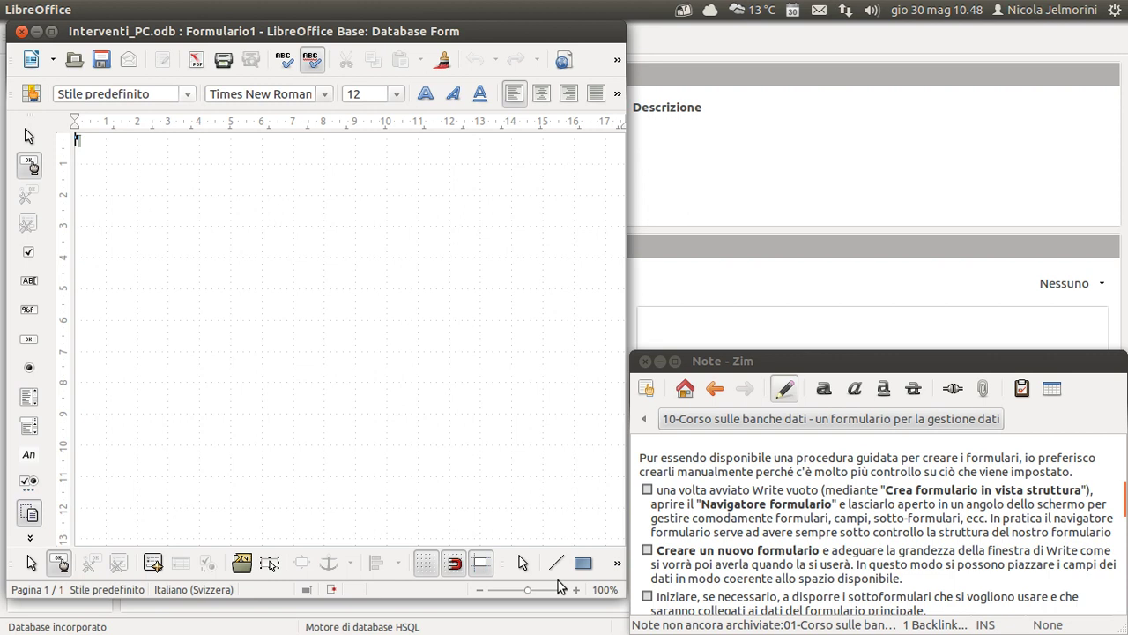
Step: Inspect the additional drawing tools and form controls hidden in the blank form's overflowing toolbars
left_click(618, 566)
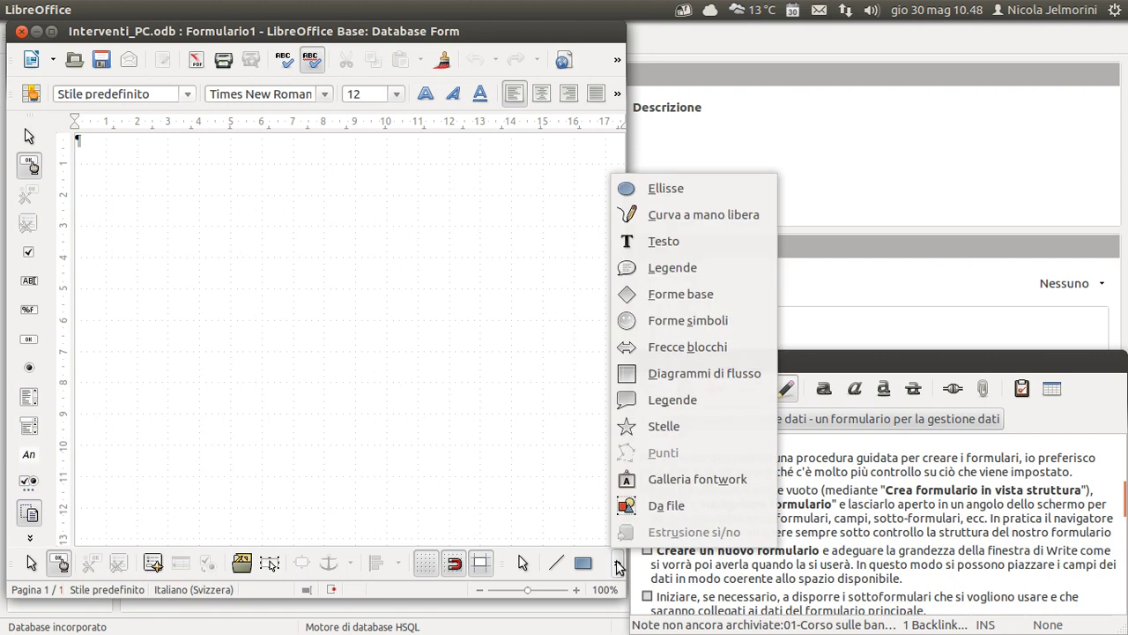
left_click(421, 401)
left_click(30, 539)
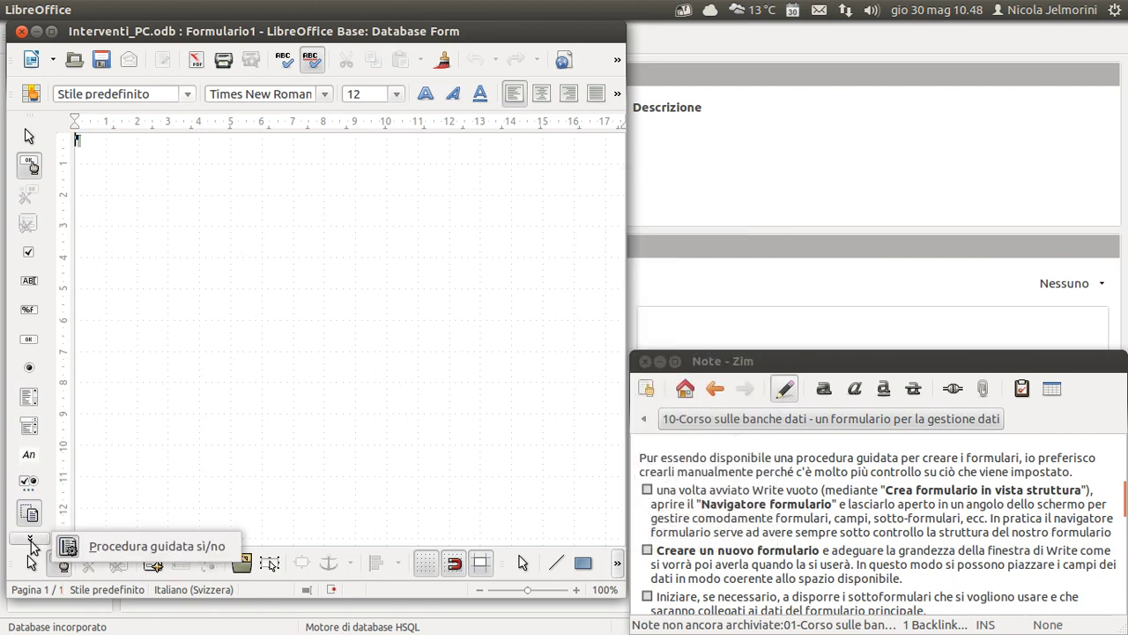
left_click(221, 380)
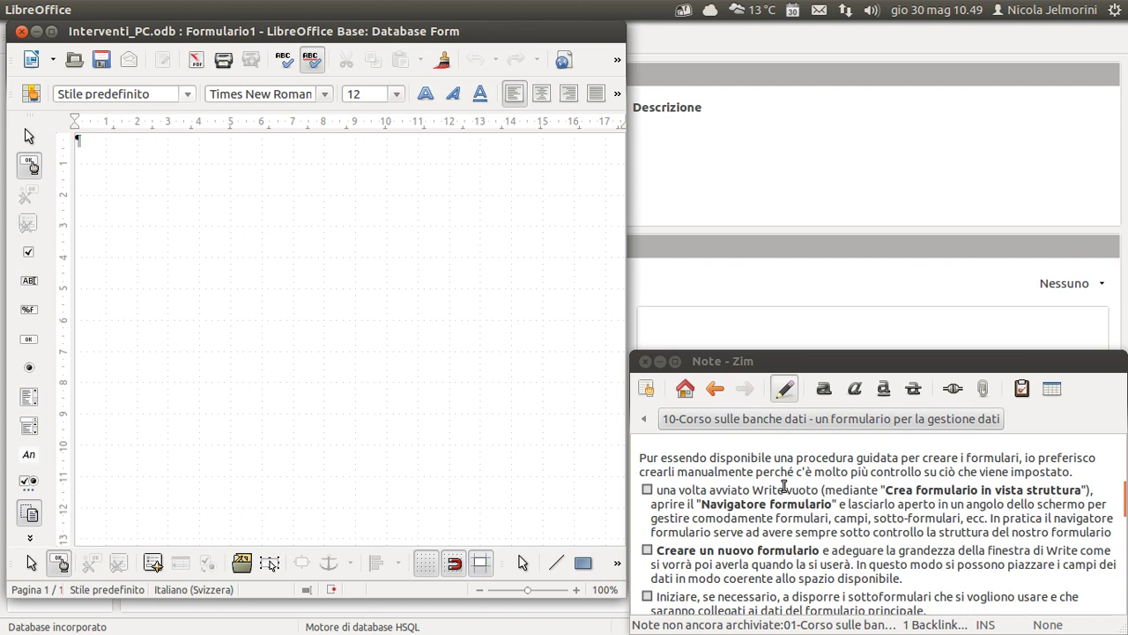
Step: Skim the note's remaining checklist on building forms, then return to its passage on preferring manual creation over the wizard
scroll(784, 486, "down", 1)
scroll(783, 486, "down", 1)
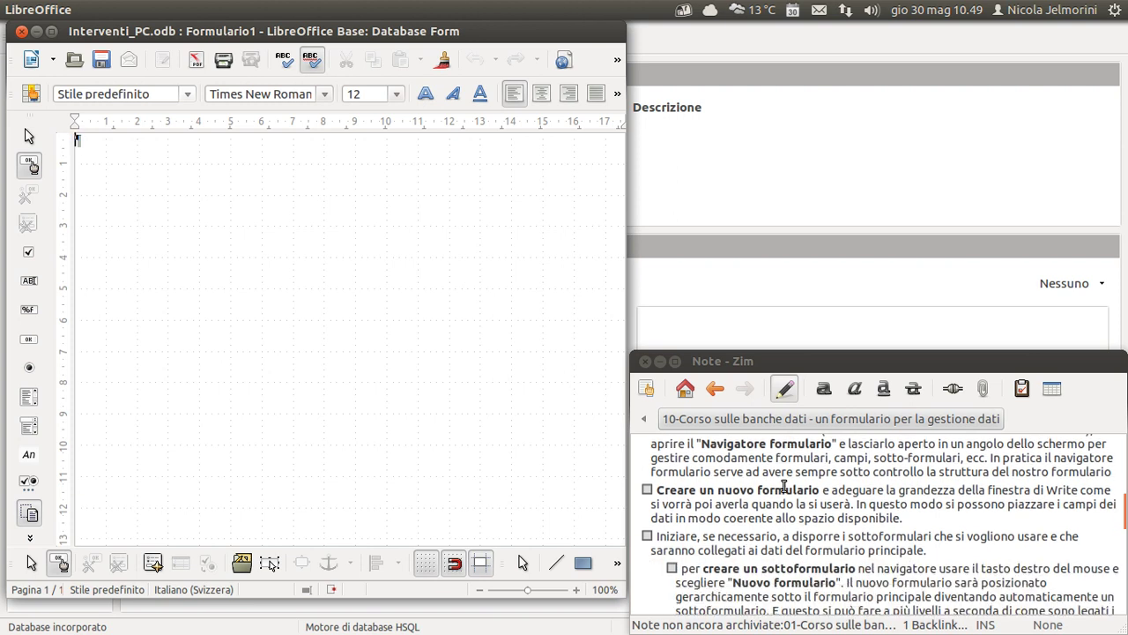
scroll(784, 486, "down", 3)
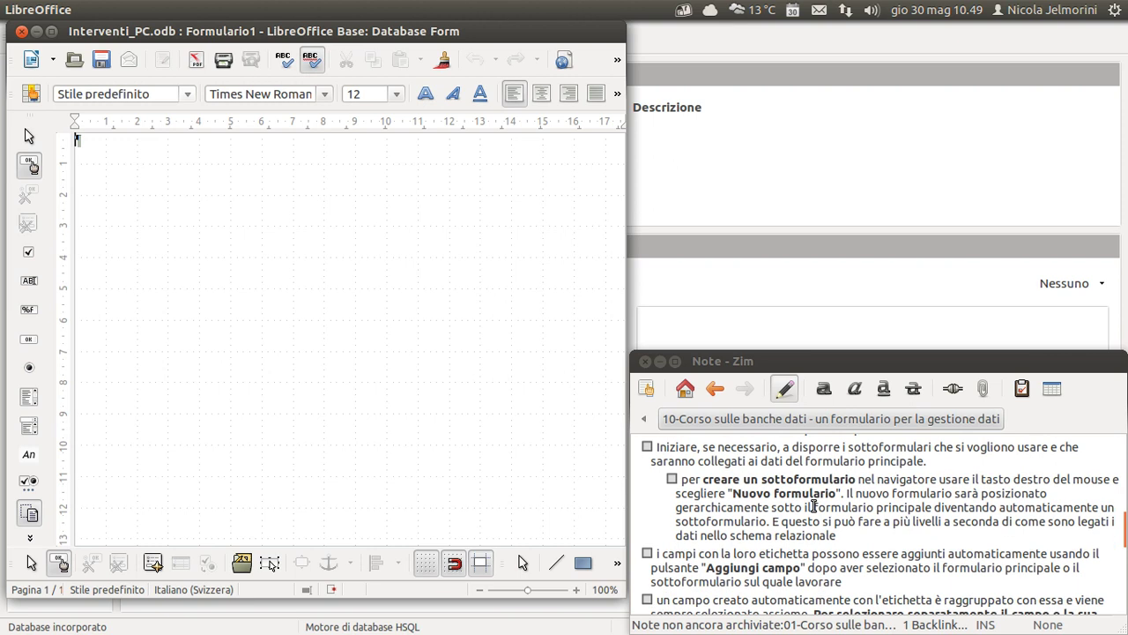
scroll(815, 506, "down", 1)
scroll(815, 506, "down", 2)
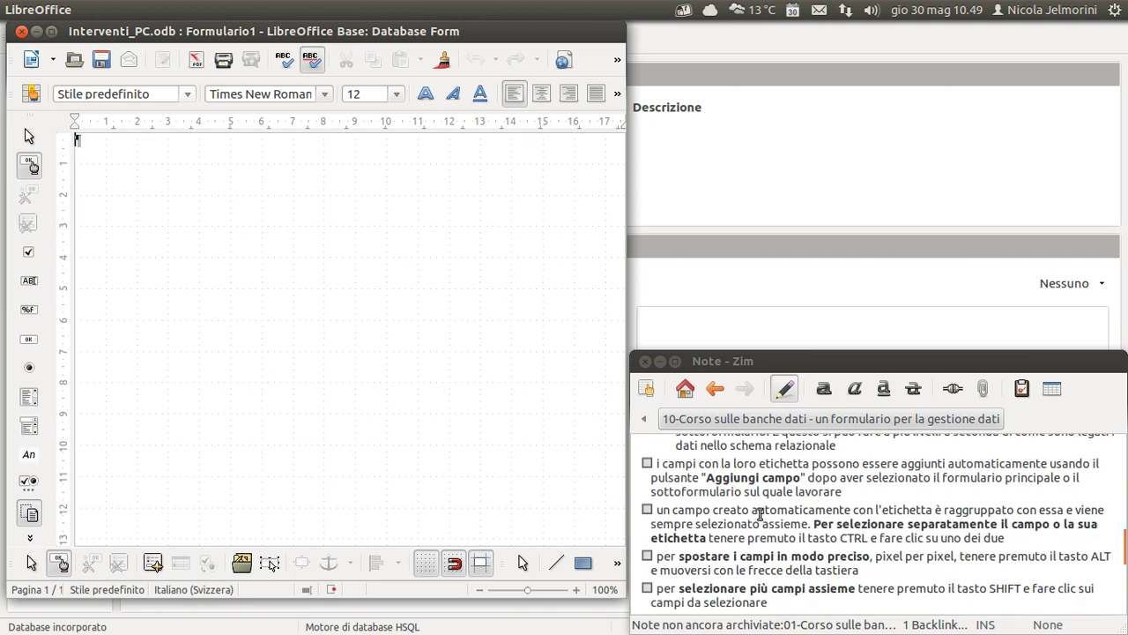
scroll(799, 520, "down", 3)
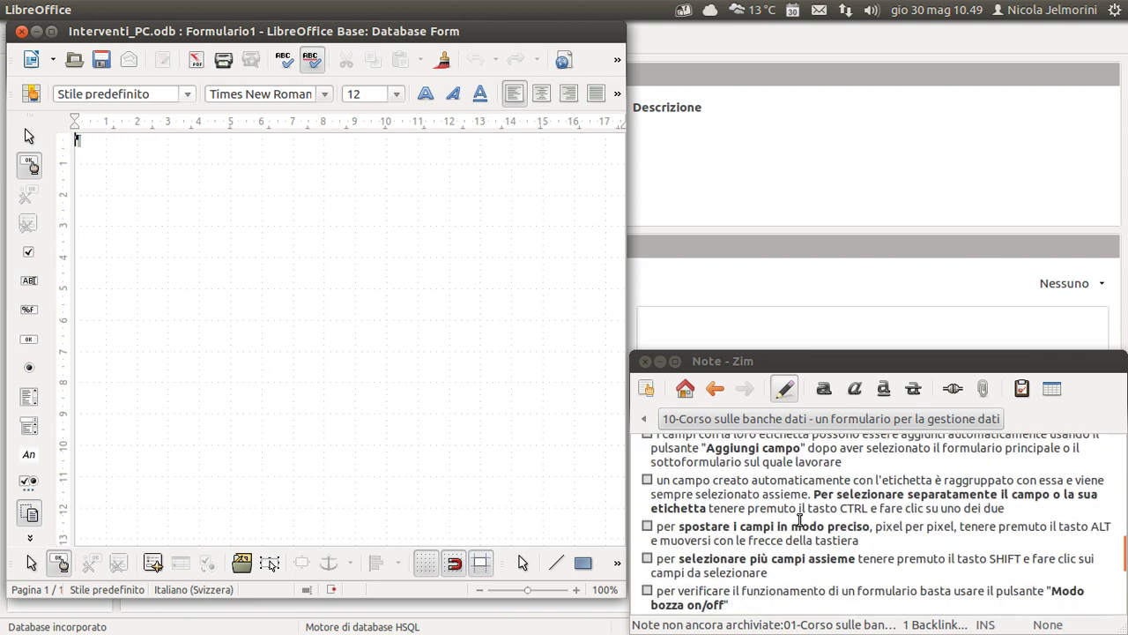
scroll(799, 520, "down", 3)
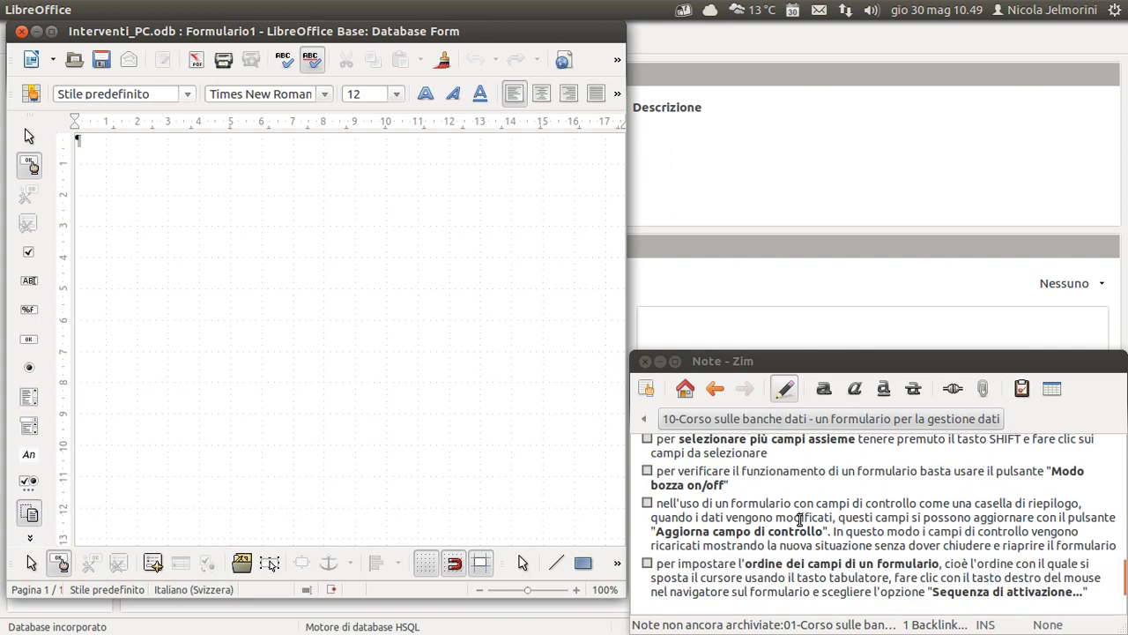
scroll(800, 520, "down", 1)
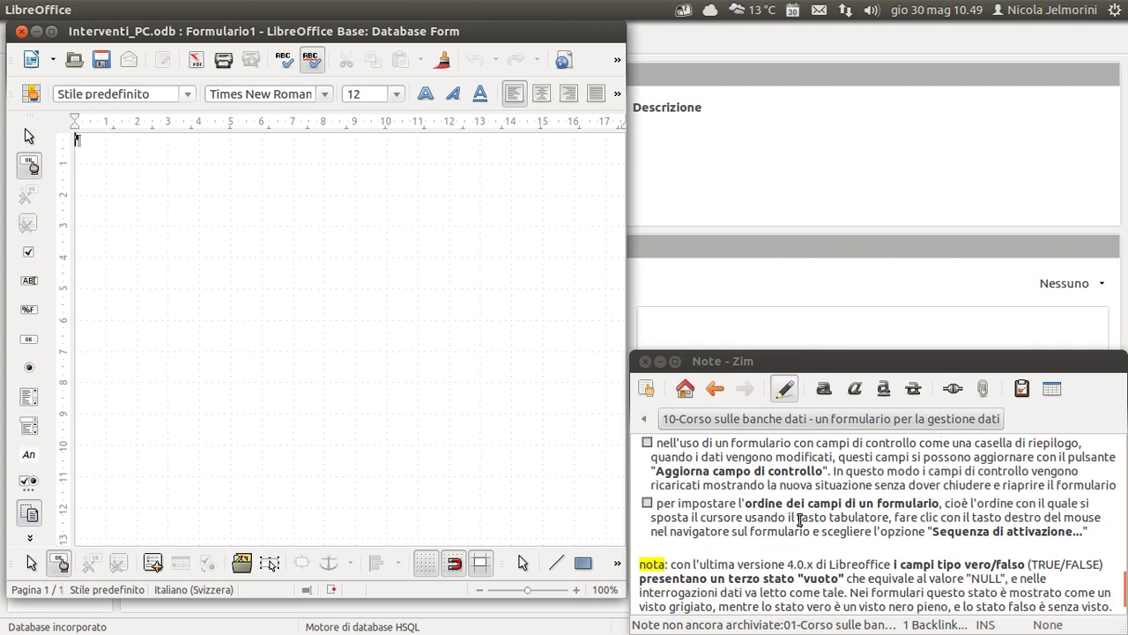
scroll(800, 520, "down", 2)
scroll(800, 520, "up", 6)
scroll(800, 520, "up", 15)
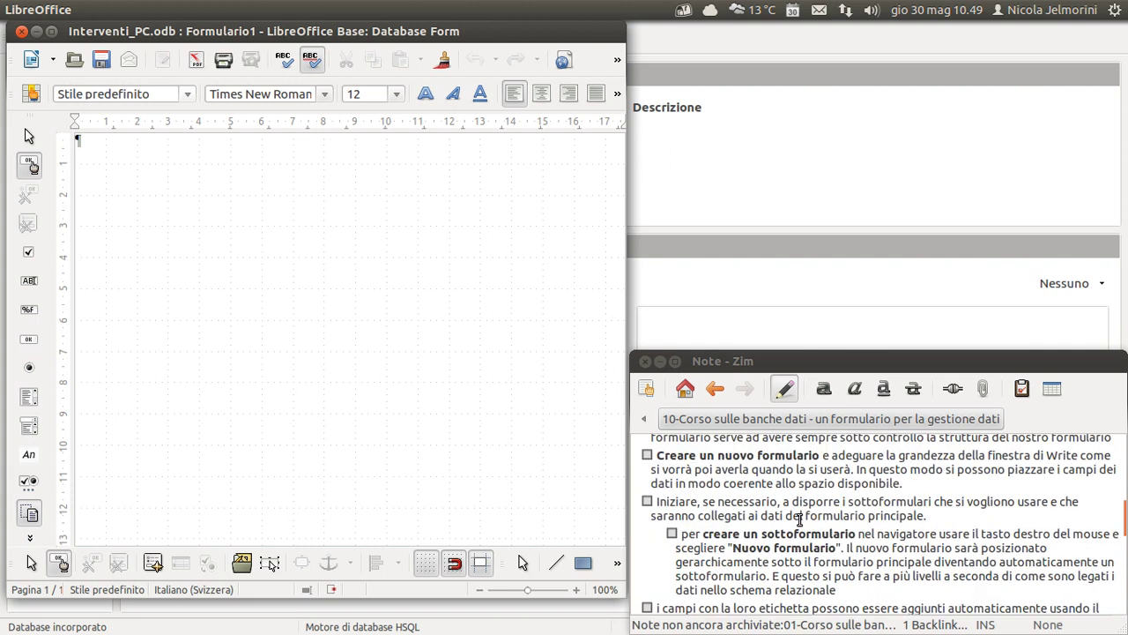
scroll(800, 521, "down", 1)
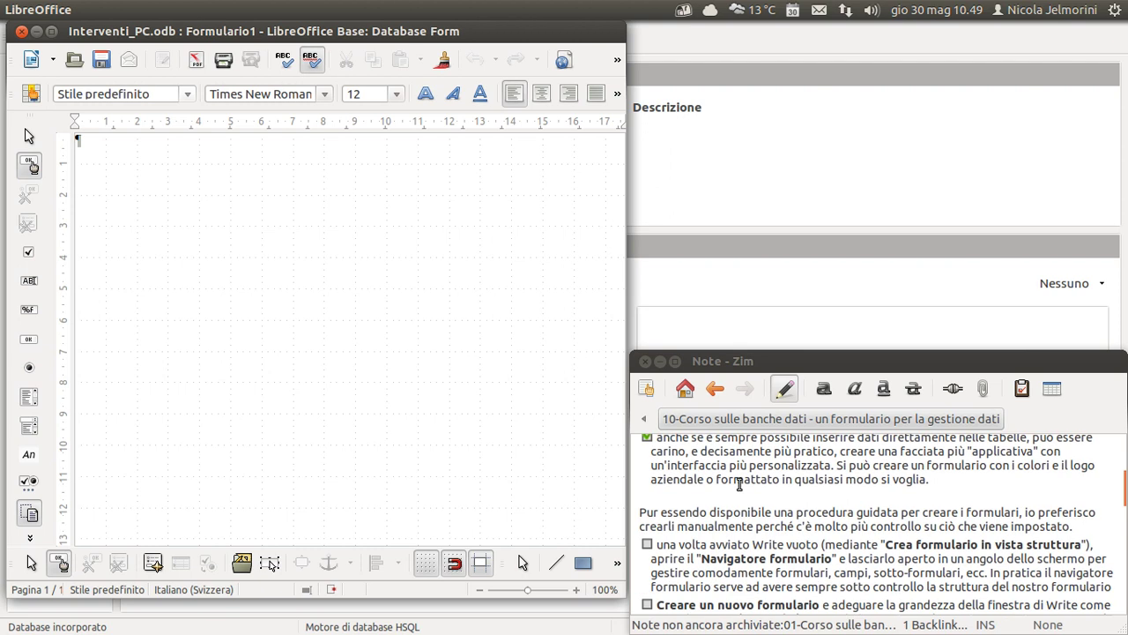
left_click(725, 493)
scroll(725, 496, "down", 1)
left_click(639, 482)
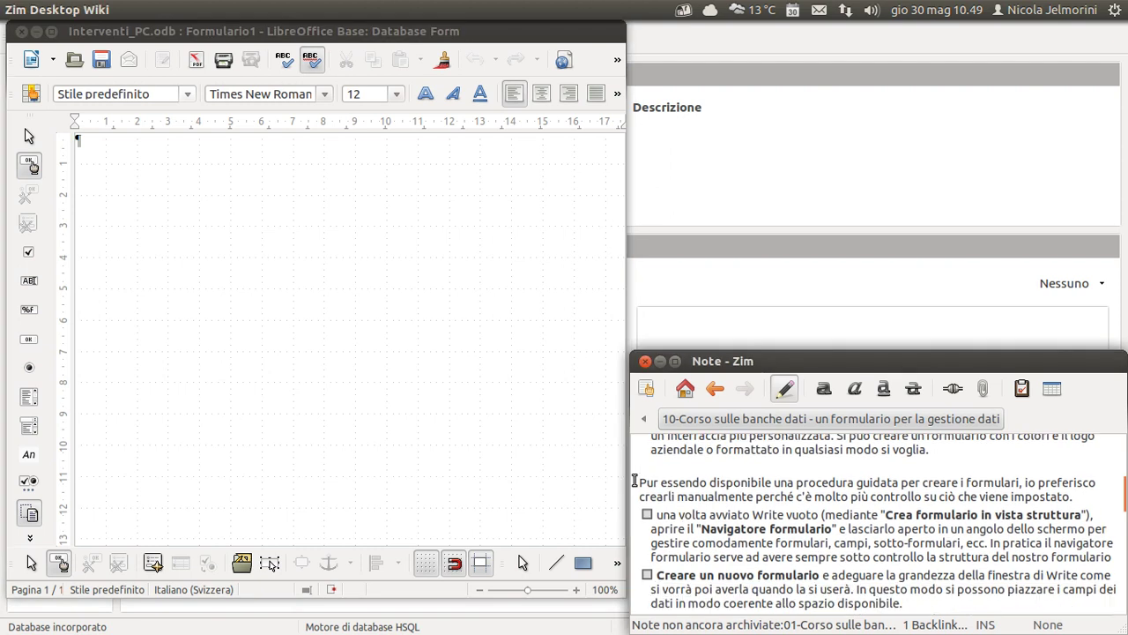
Step: Return to the database's form list, open the form PC - interventi and move its window clear of the note
left_click(790, 39)
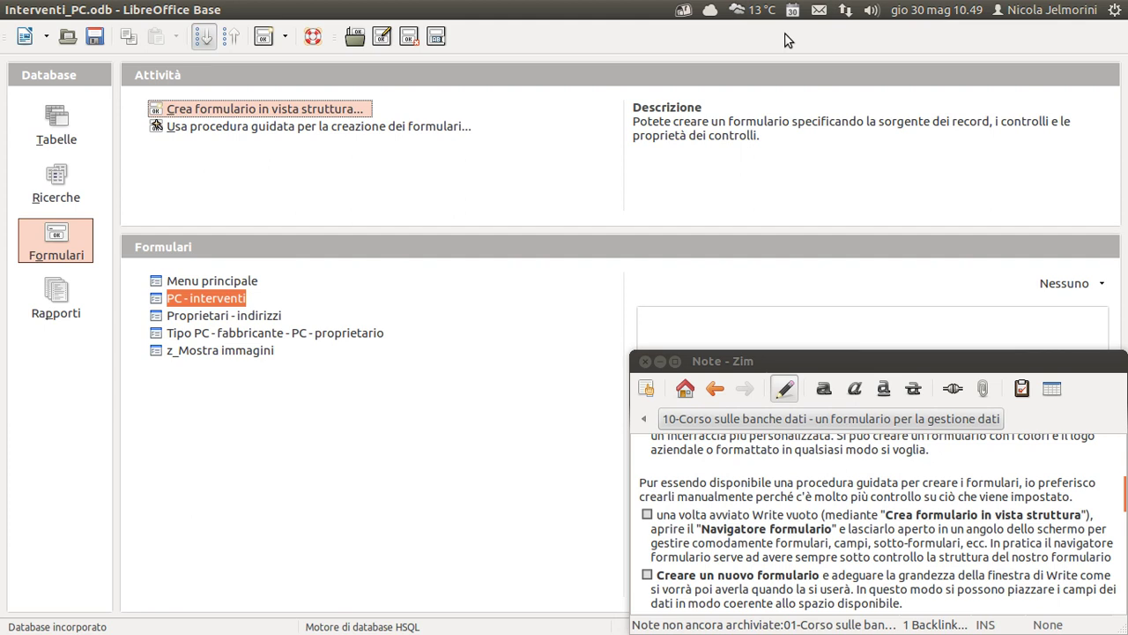
left_click(158, 283)
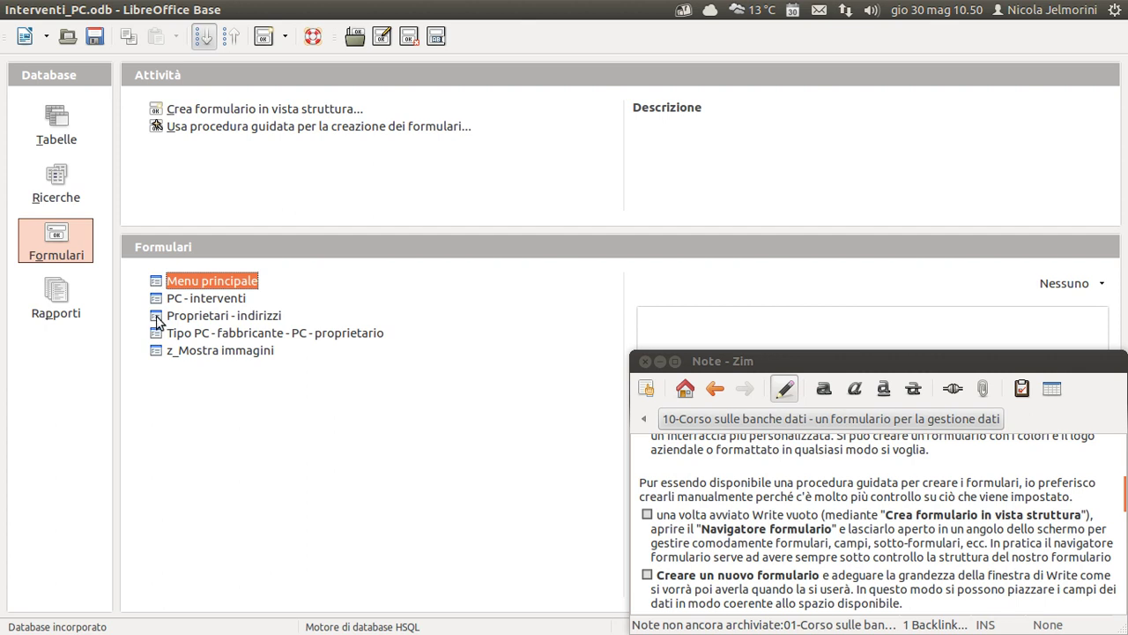
left_click(162, 301)
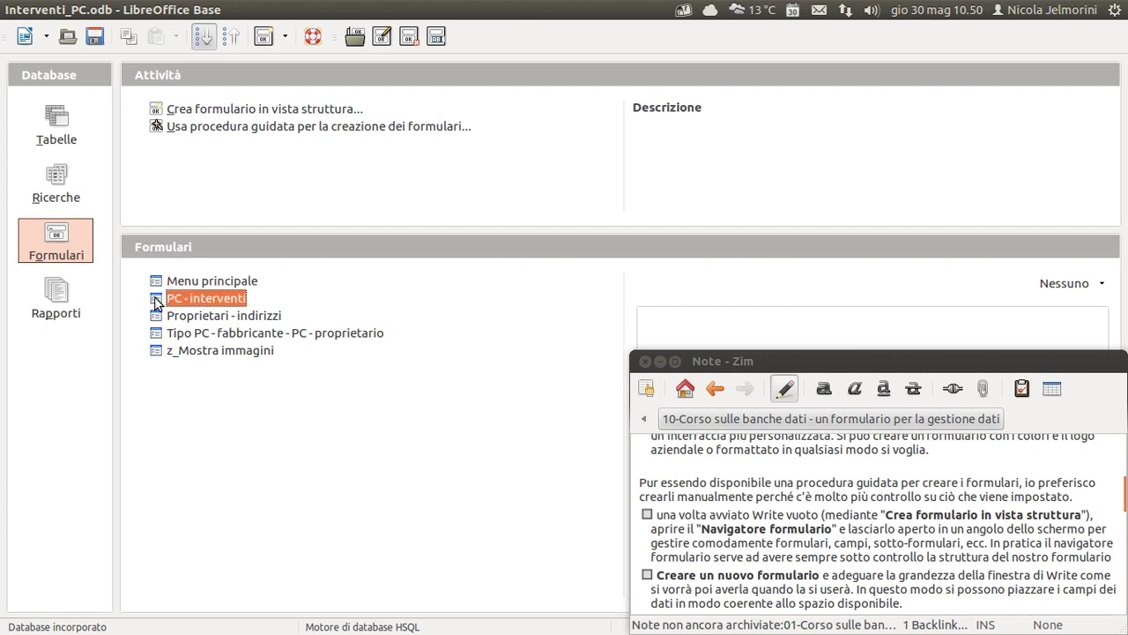
double_click(157, 302)
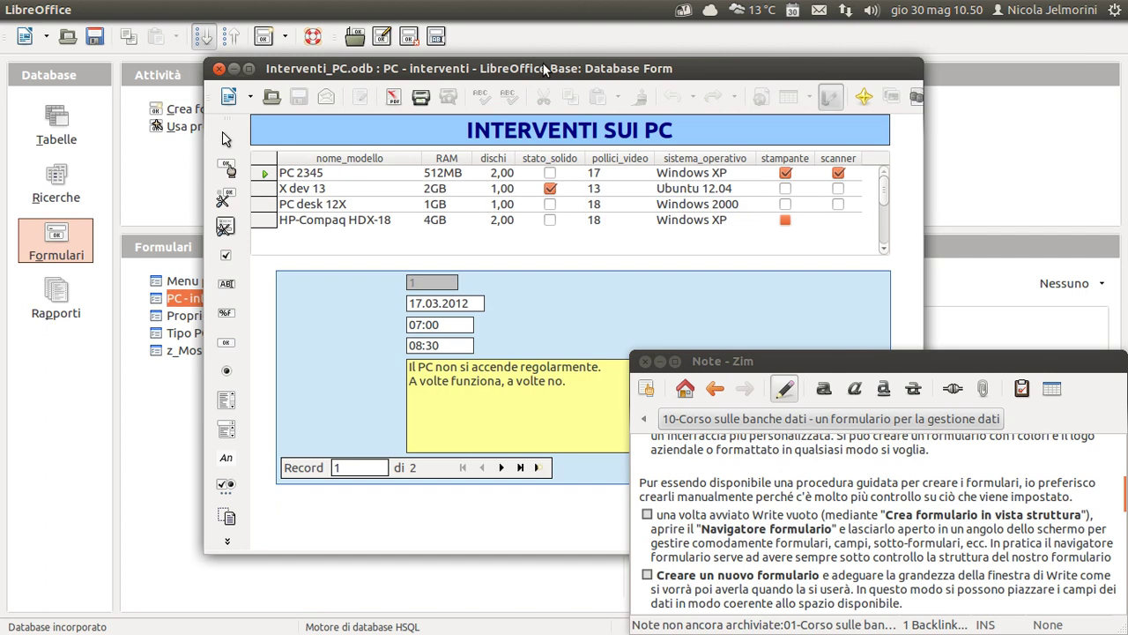
left_click_drag(544, 70, 401, 63)
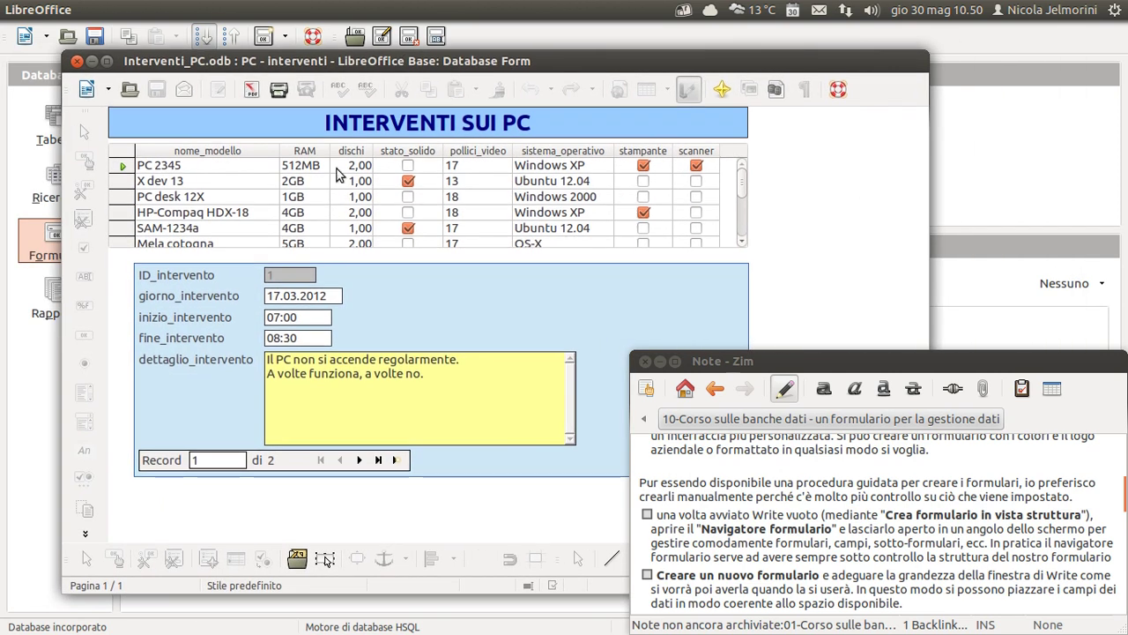
left_click_drag(522, 60, 460, 58)
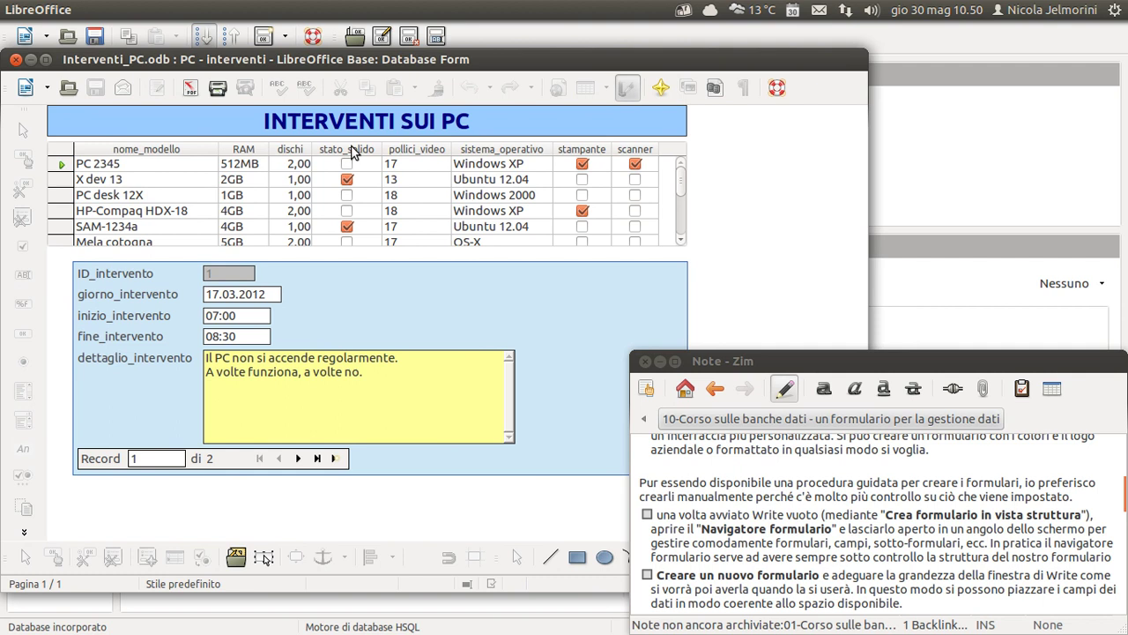
Step: Select PC 2345 in the INTERVENTI SUI PC form and browse the full list of computers
left_click(63, 167)
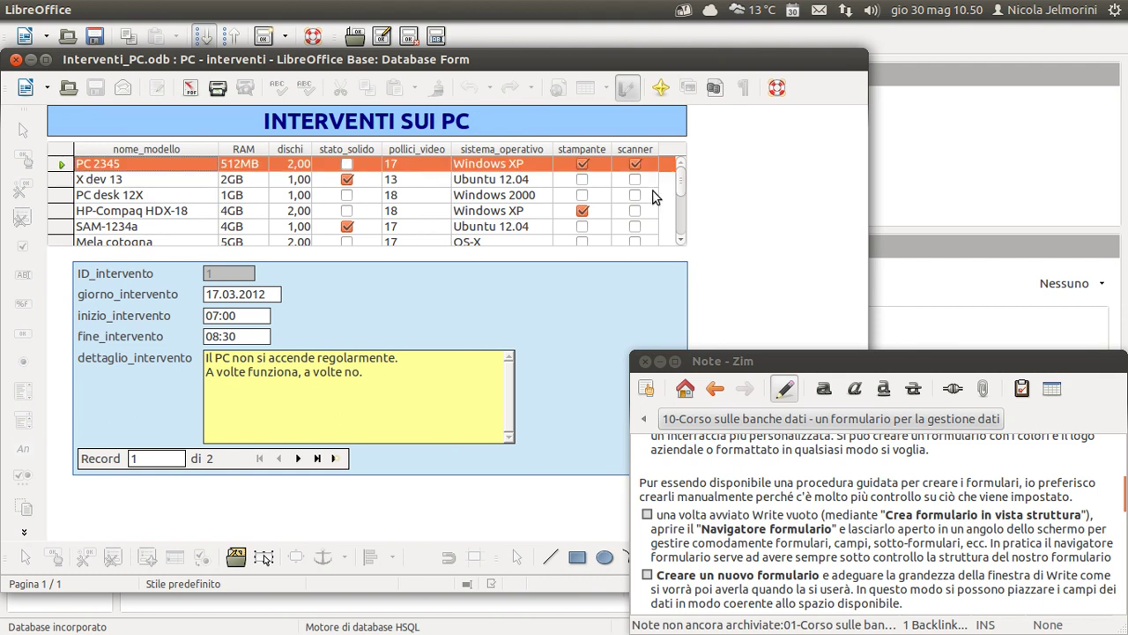
scroll(653, 198, "down", 3)
scroll(253, 190, "up", 3)
scroll(454, 205, "down", 3)
scroll(465, 204, "up", 3)
scroll(153, 186, "down", 4)
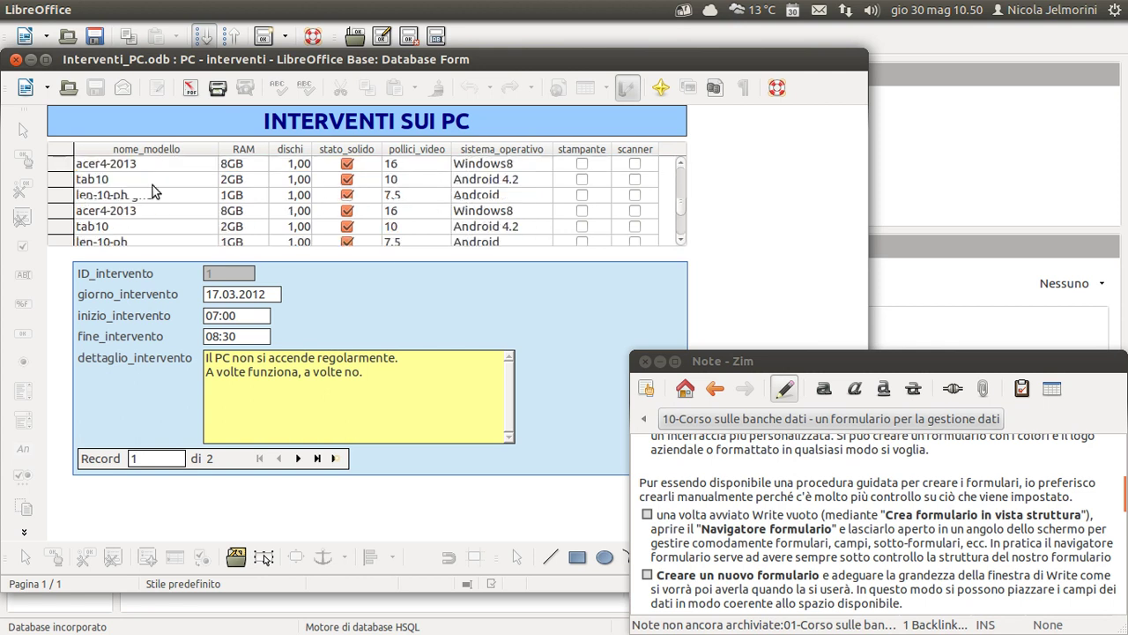
scroll(152, 185, "up", 4)
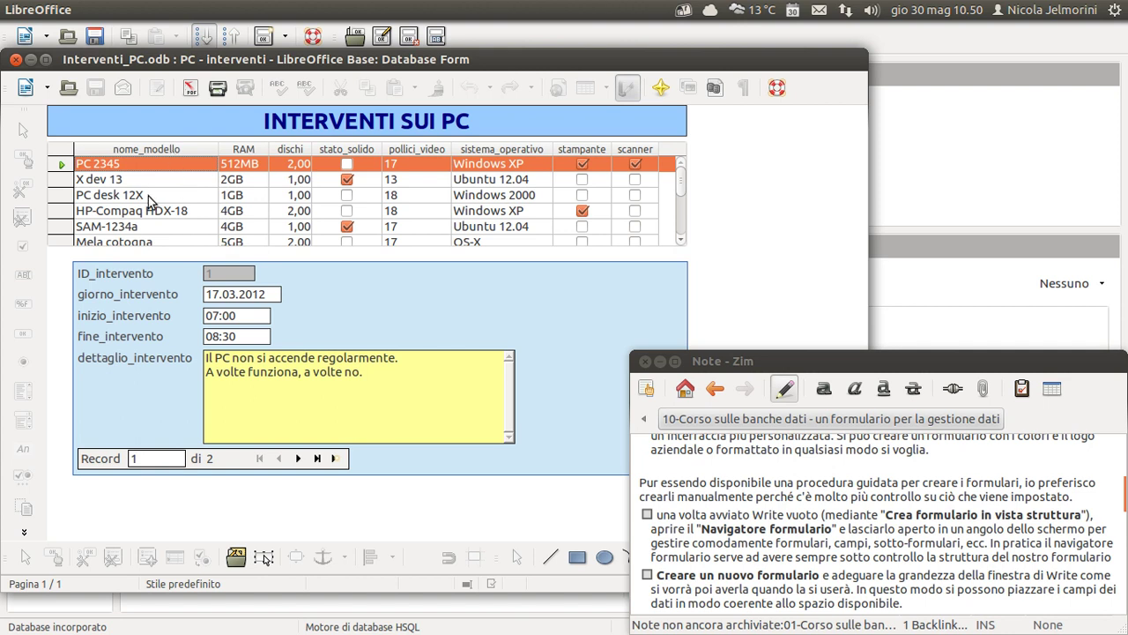
scroll(215, 176, "down", 4)
scroll(214, 177, "up", 4)
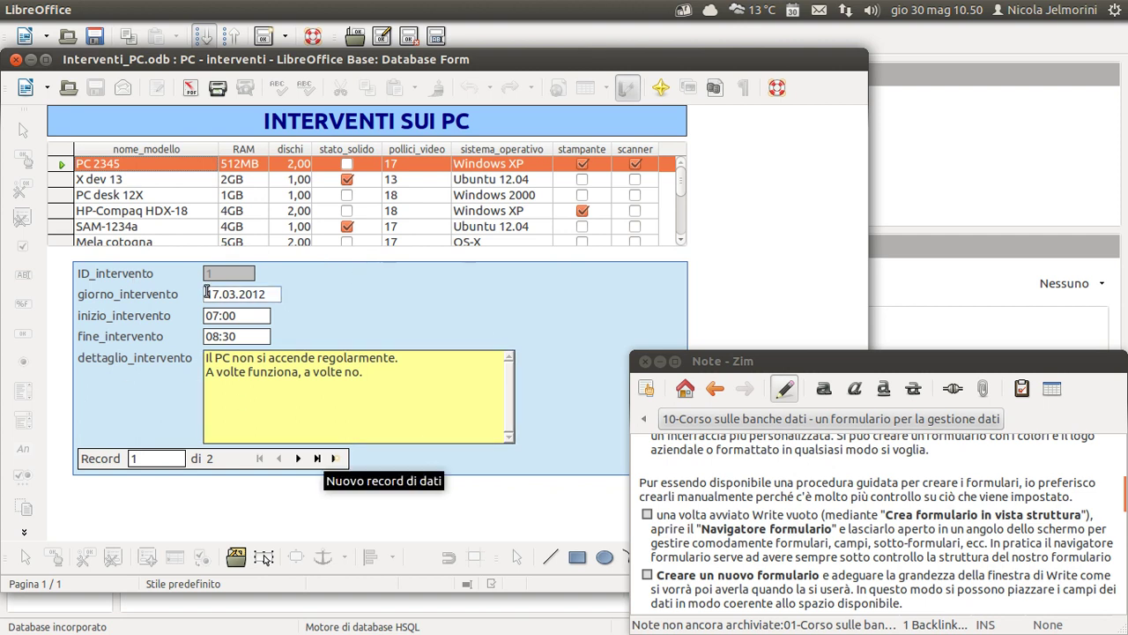
Step: View the linked interventions for X dev 13, PC desk 12X and PC 2345 in turn
mouse_move(378, 58)
left_mouse_down()
mouse_move(397, 61)
mouse_move(378, 62)
left_mouse_up()
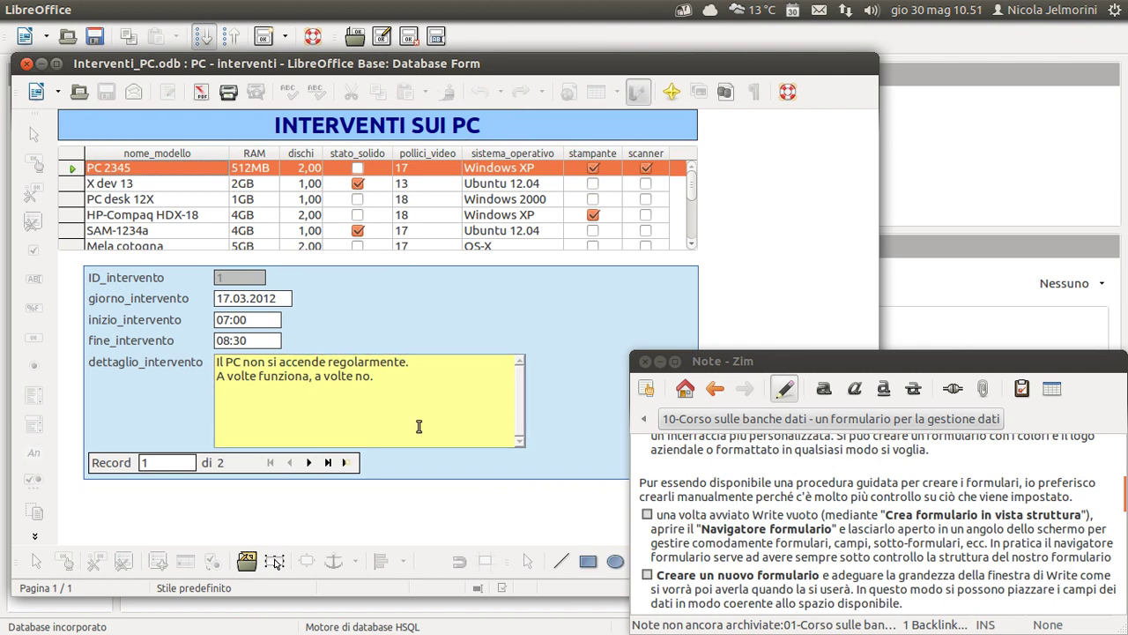
left_click(72, 182)
left_click(75, 199)
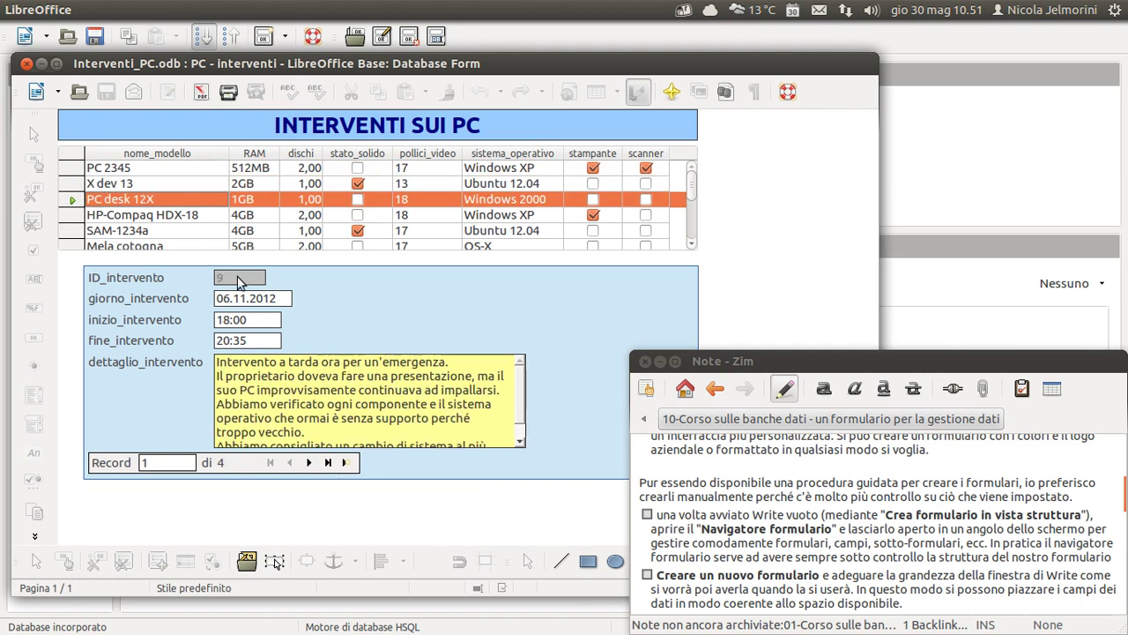
left_click(74, 171)
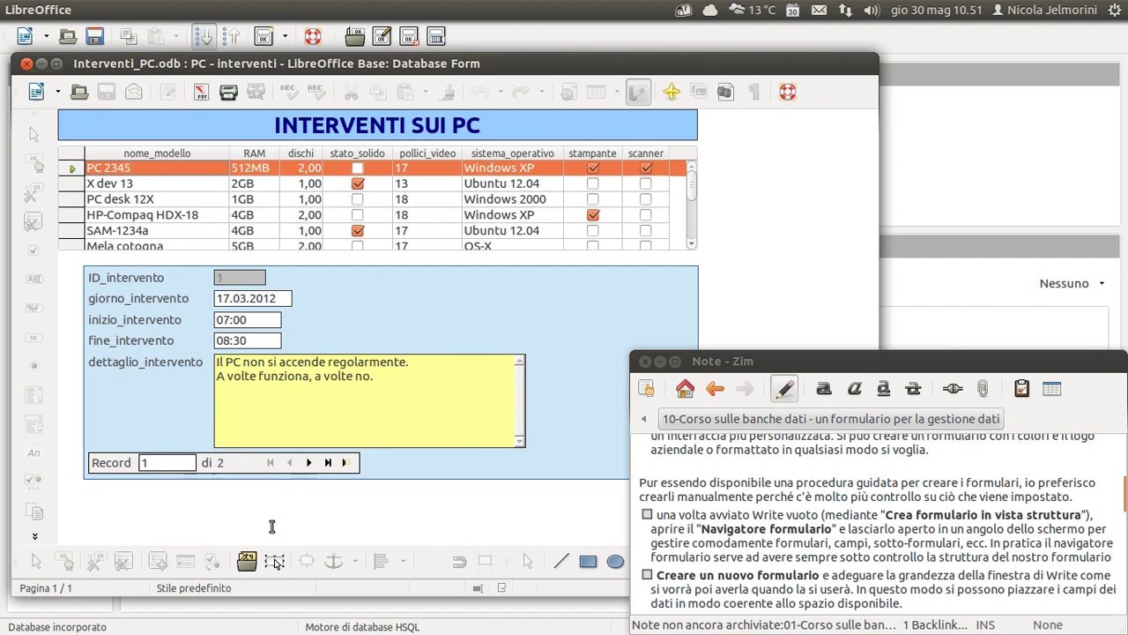
Step: Step forward through PC 2345's interventions to the blank new record, then back to the first one
left_click(308, 464)
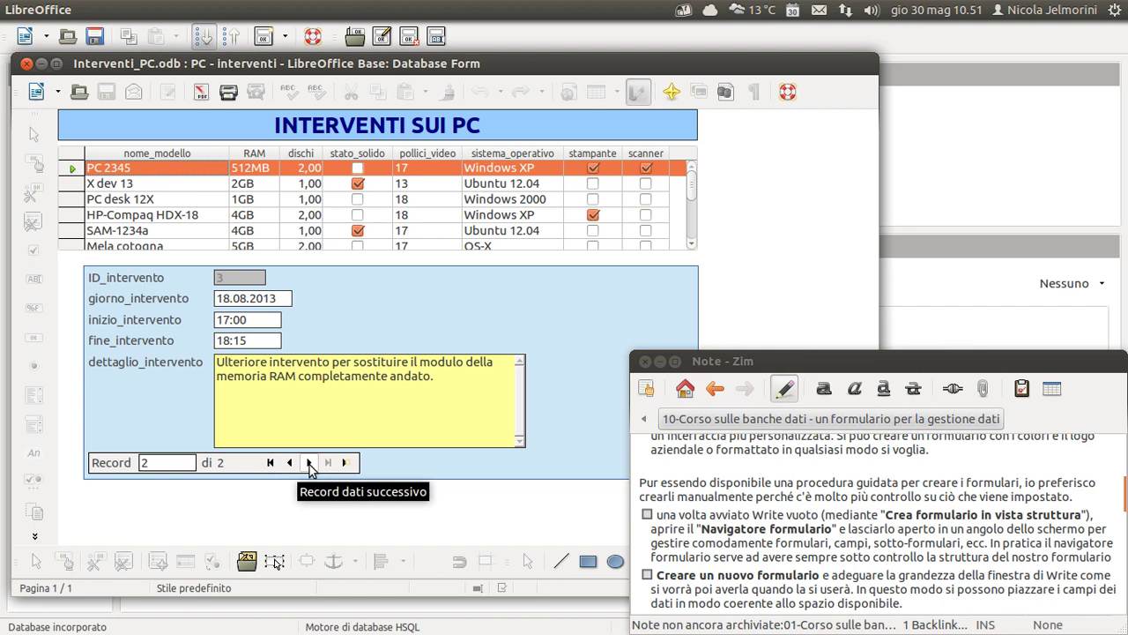
left_click(309, 463)
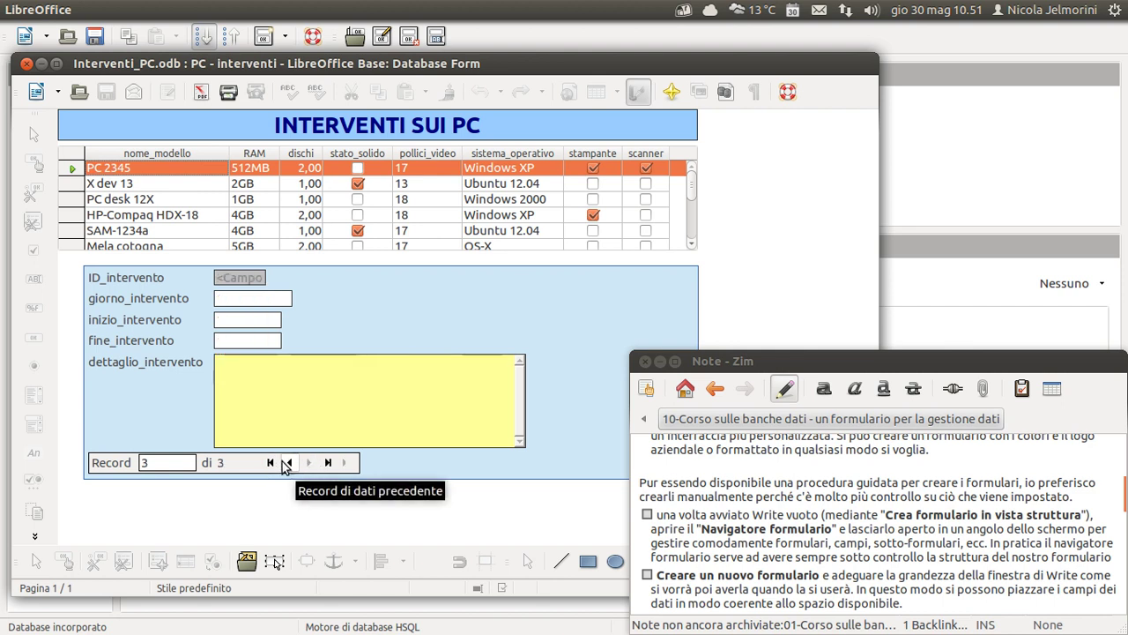
left_click(290, 463)
left_click(291, 465)
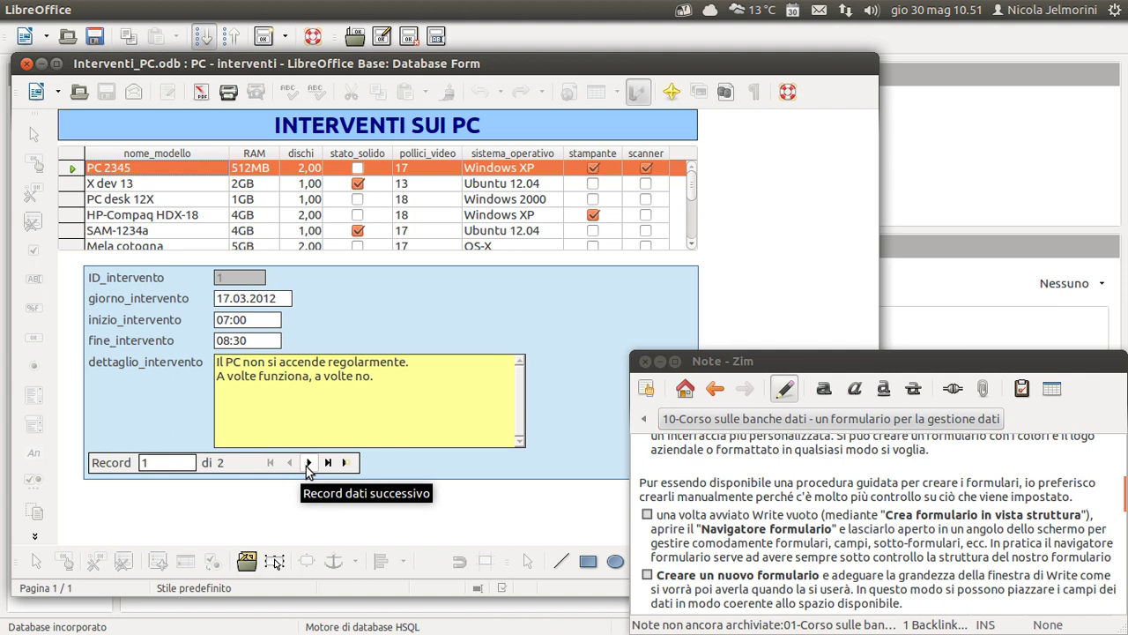
Step: Page back and forth between PC 2345's first and last interventions, ending on the first one
left_click(308, 464)
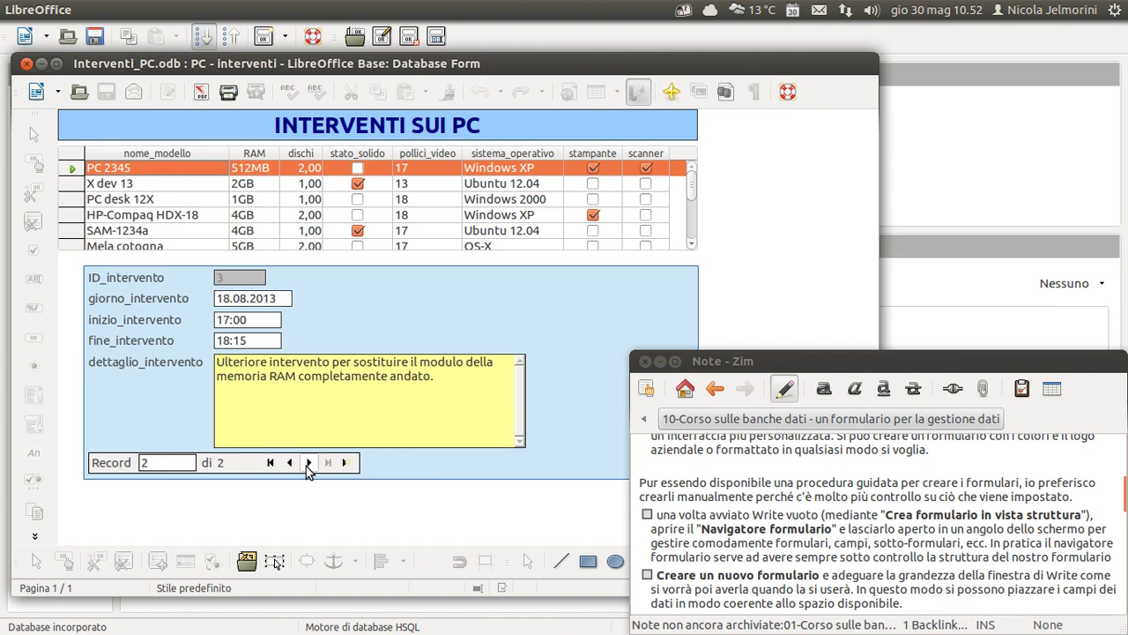
left_click(270, 467)
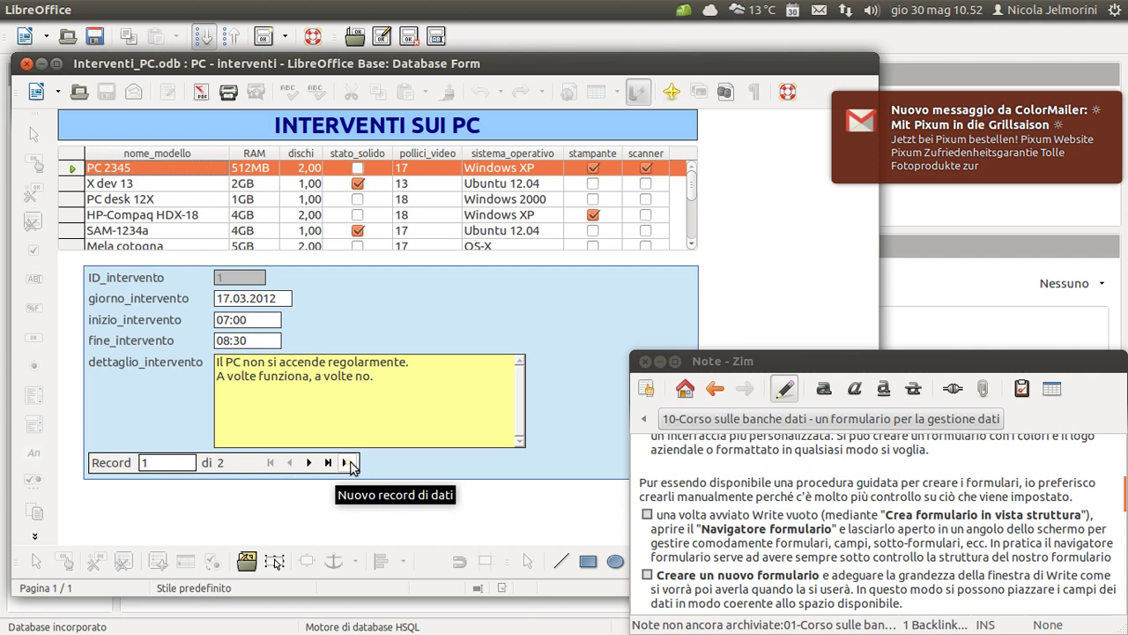
left_click(328, 463)
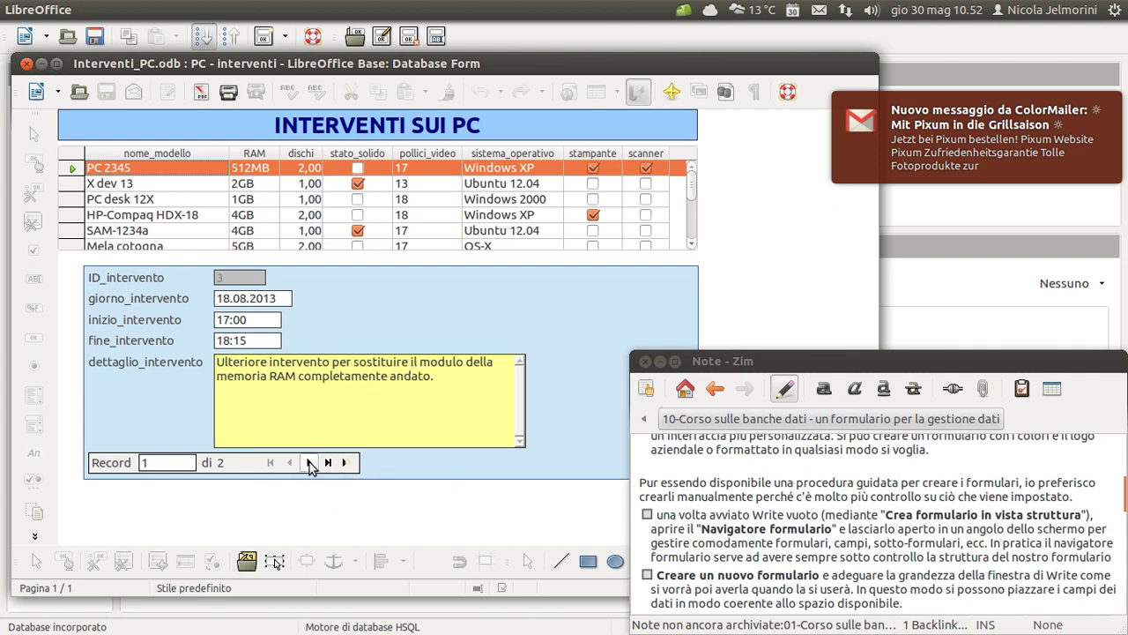
left_click(291, 463)
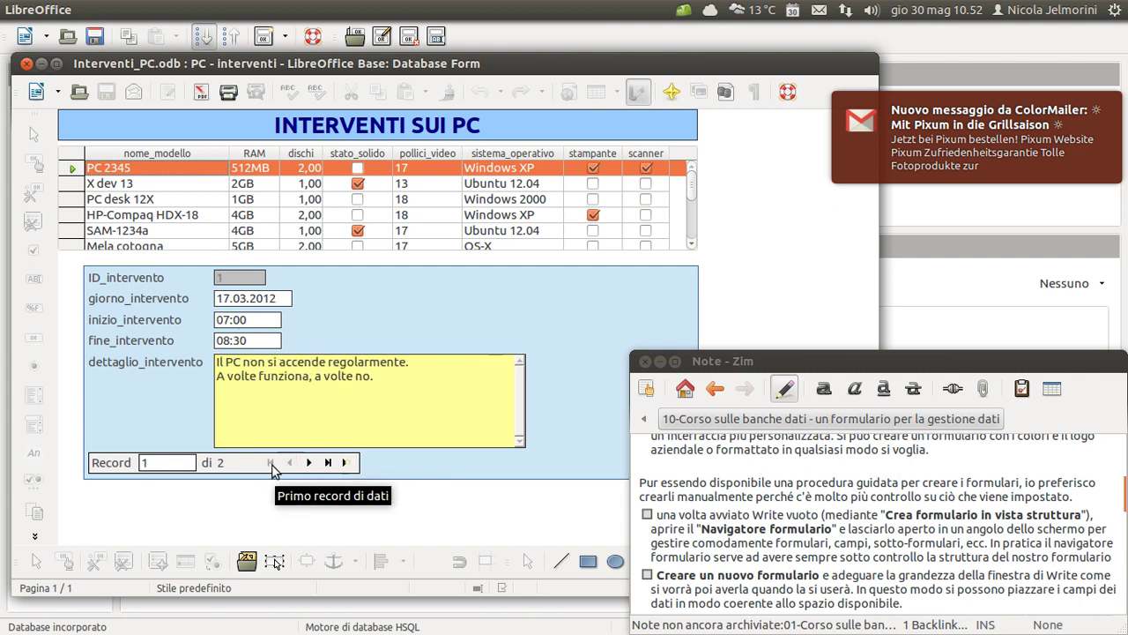
left_click(309, 463)
left_click(293, 464)
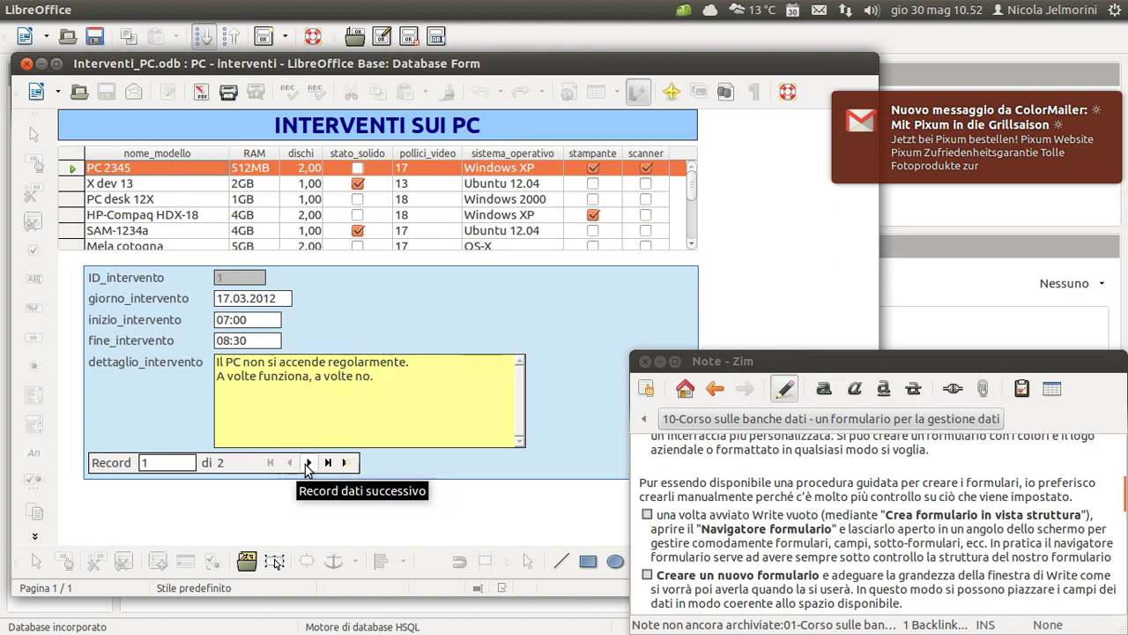
left_click(308, 464)
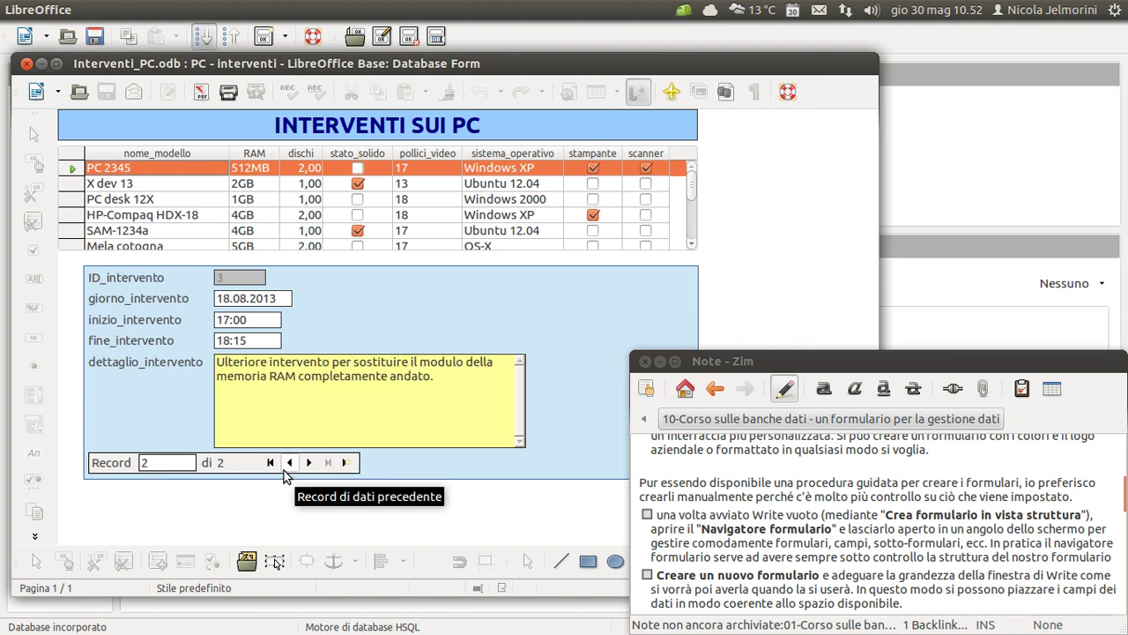
left_click(163, 462)
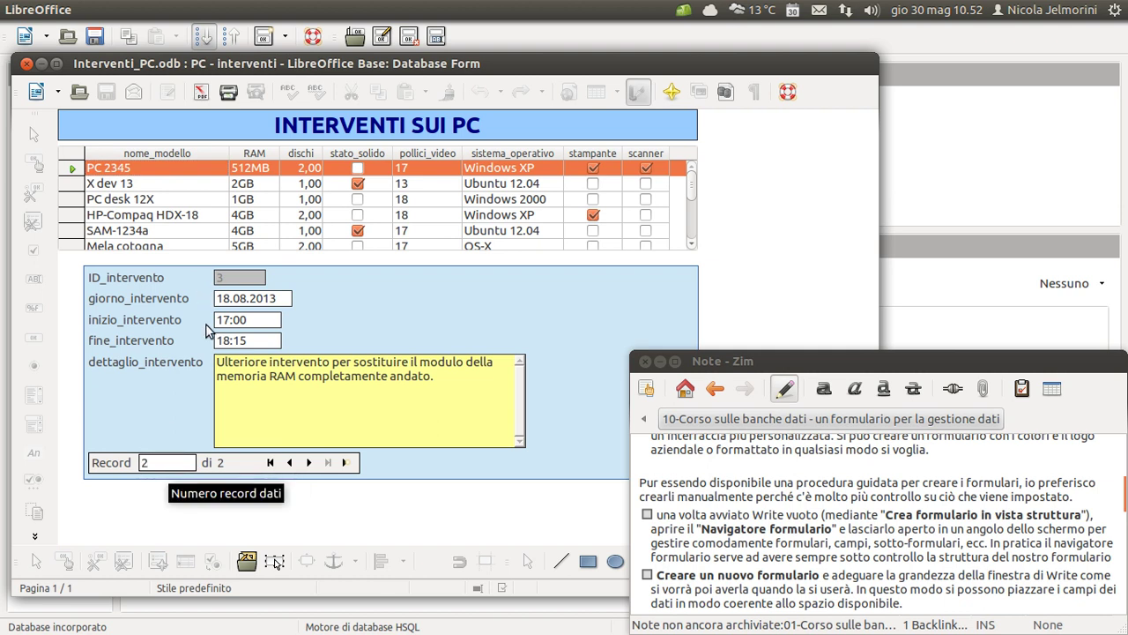
left_click(288, 464)
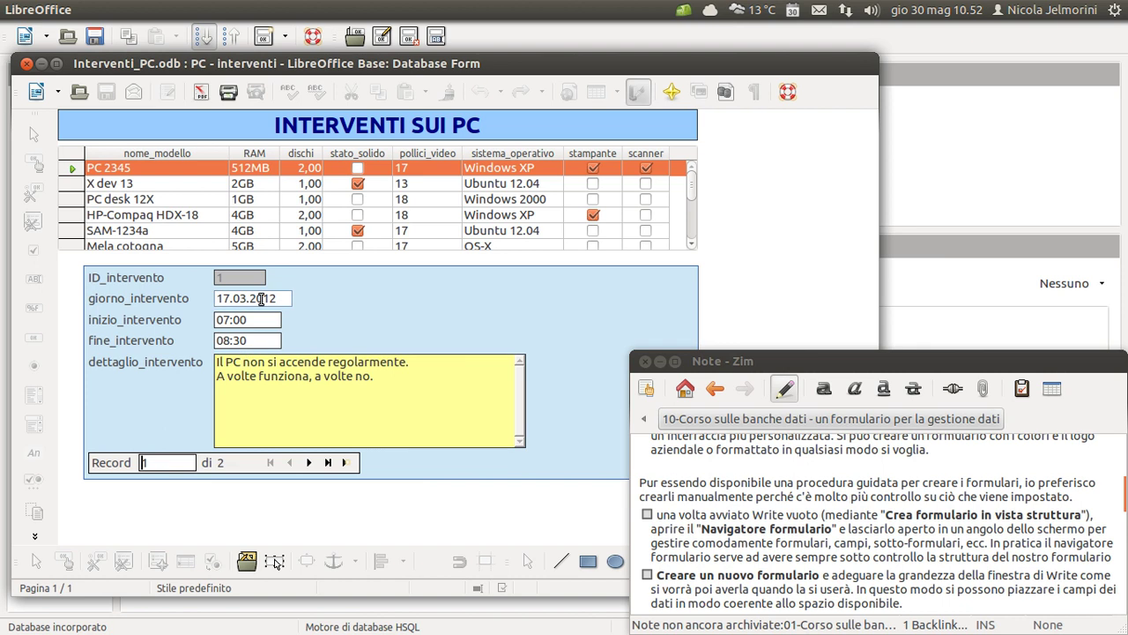
Step: Shift the form window slightly and highlight the dettaglio_intervento text of PC 2345's first intervention
mouse_move(310, 54)
left_mouse_down()
mouse_move(543, 39)
mouse_move(411, 69)
mouse_move(329, 67)
left_mouse_up()
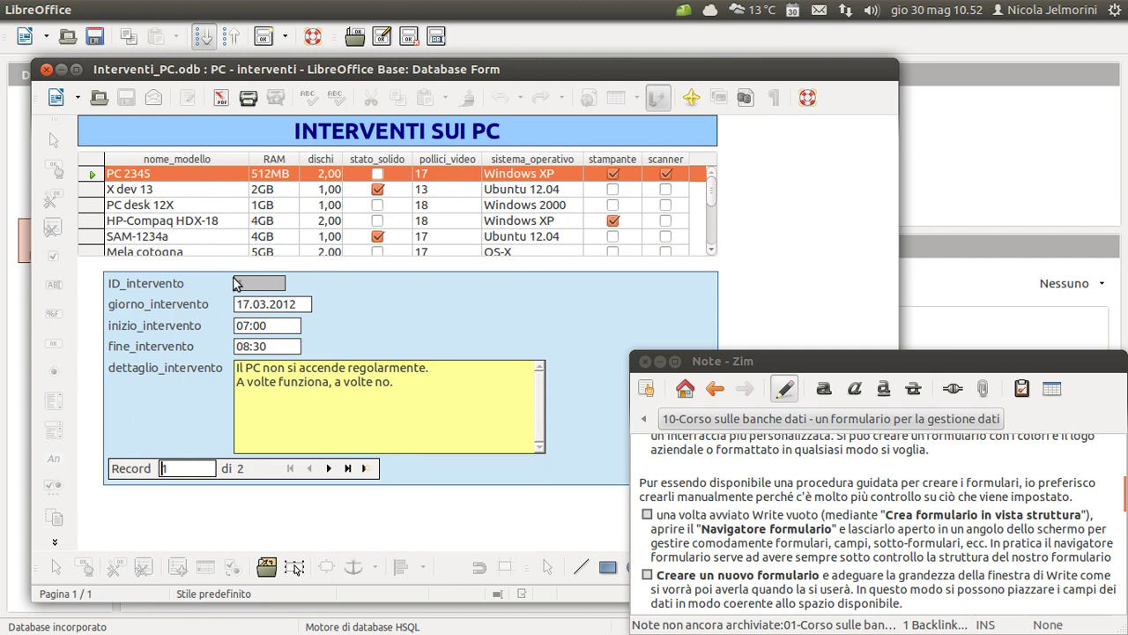
left_click(318, 280)
left_click(763, 197)
left_click_drag(441, 397, 237, 367)
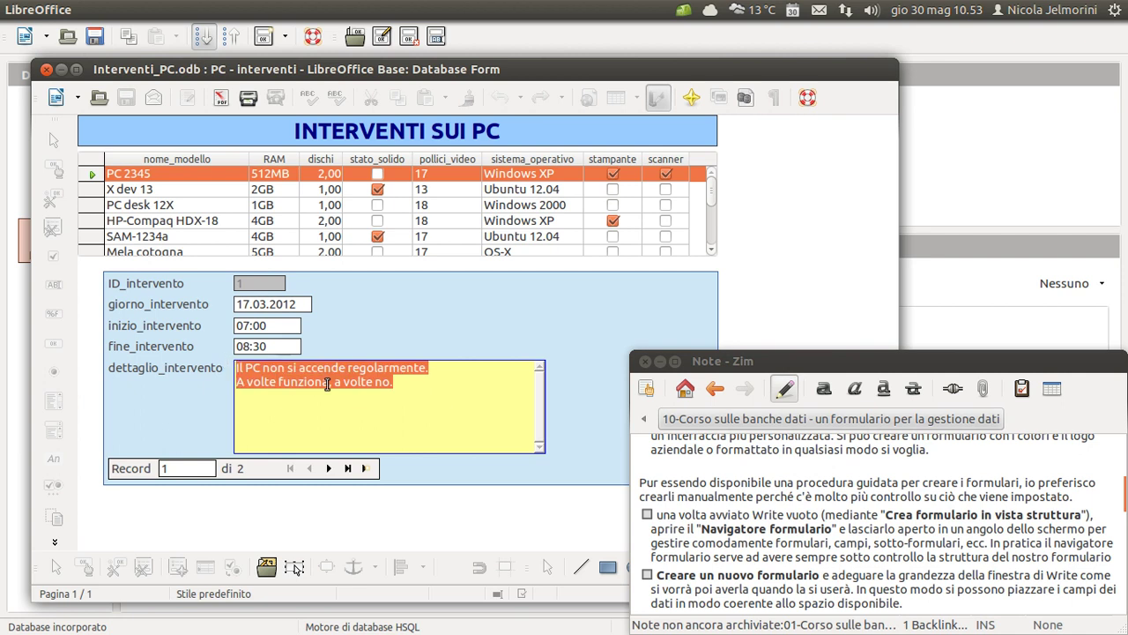
left_click(327, 383)
Step: Start a new intervention record for PC 2345 and go through its empty fields, returning to giorno_intervento
left_click(328, 468)
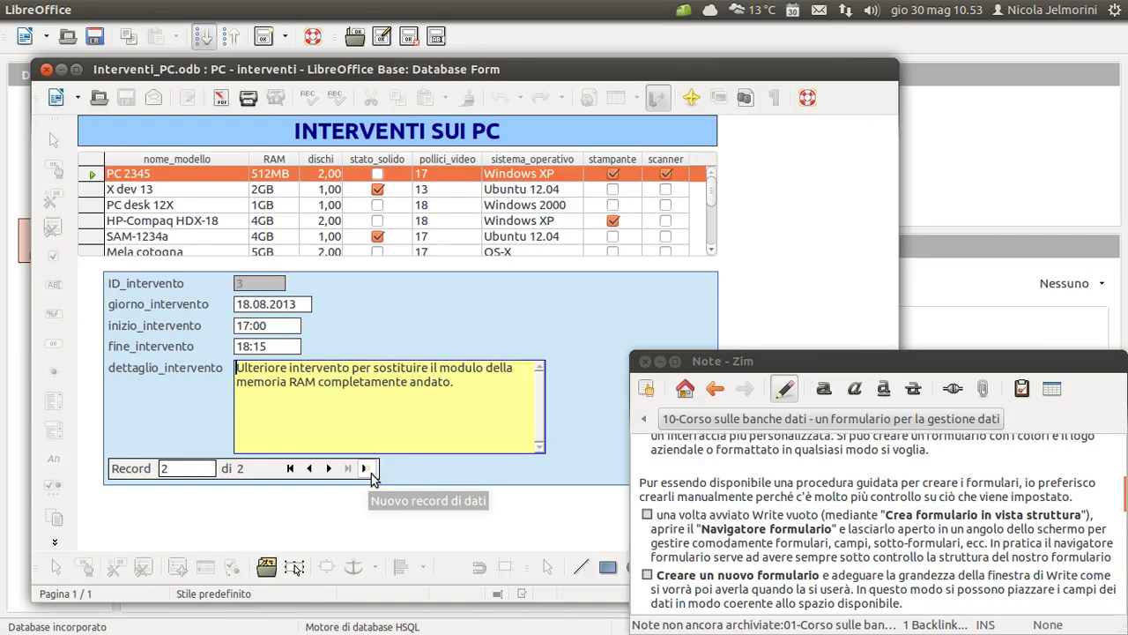
left_click(367, 470)
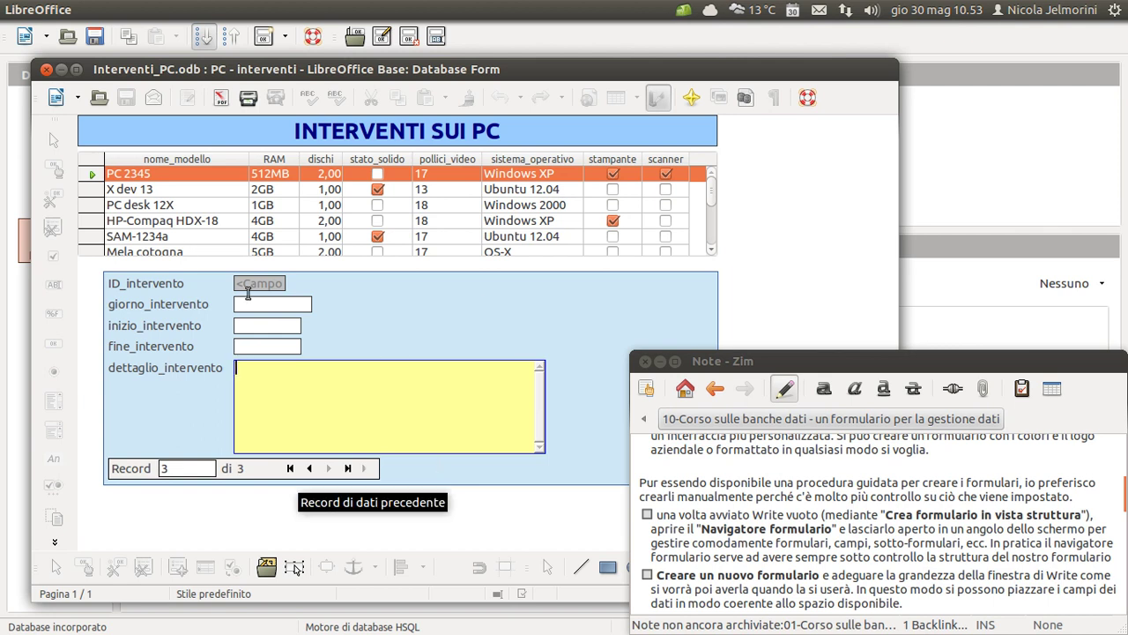
left_click(265, 346)
left_click(271, 374)
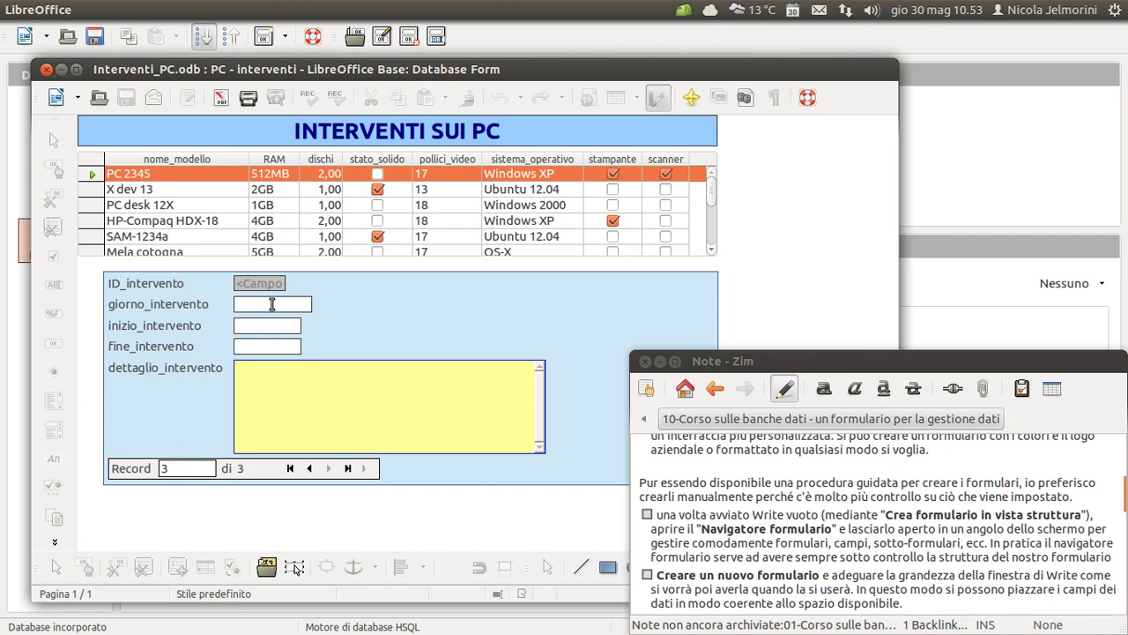
left_click(273, 304)
key("Tab")
key("Tab")
key("Tab")
left_click(256, 303)
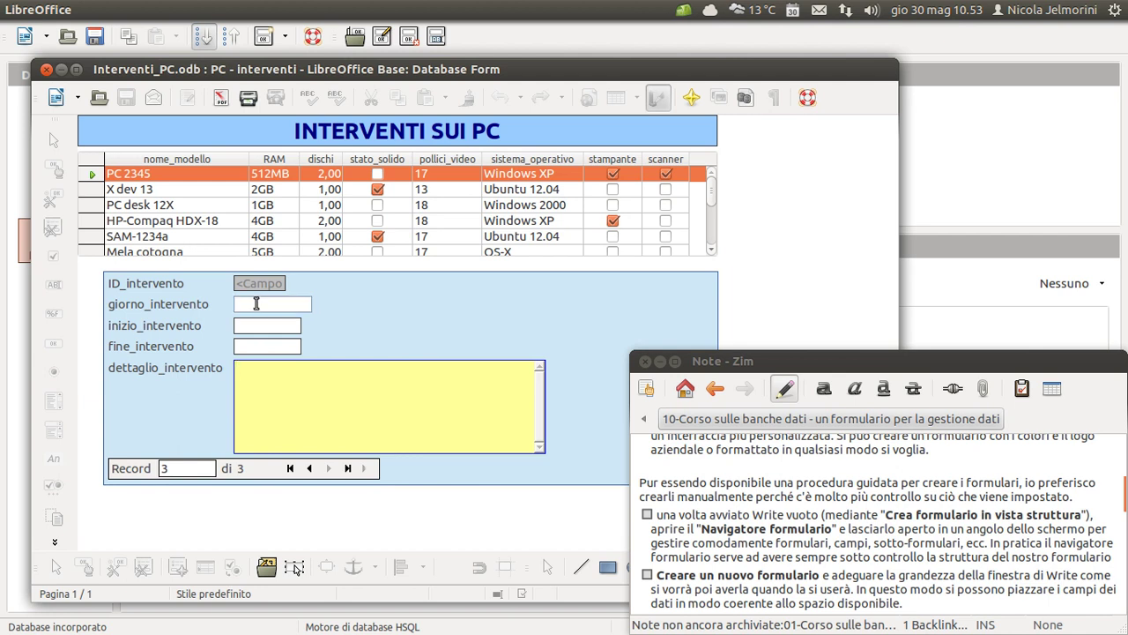
left_click(256, 303)
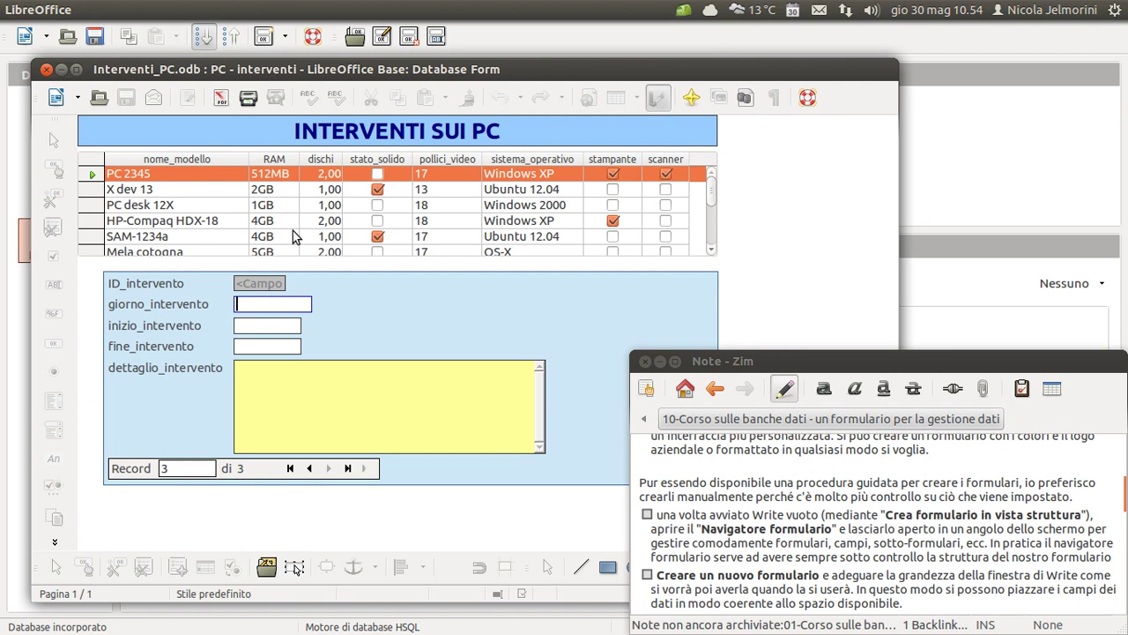
Step: Set the new intervention's giorno_intervento to 30.05.2013, inizio_intervento to 10:00 and fine_intervento to 11:25
left_click(242, 303)
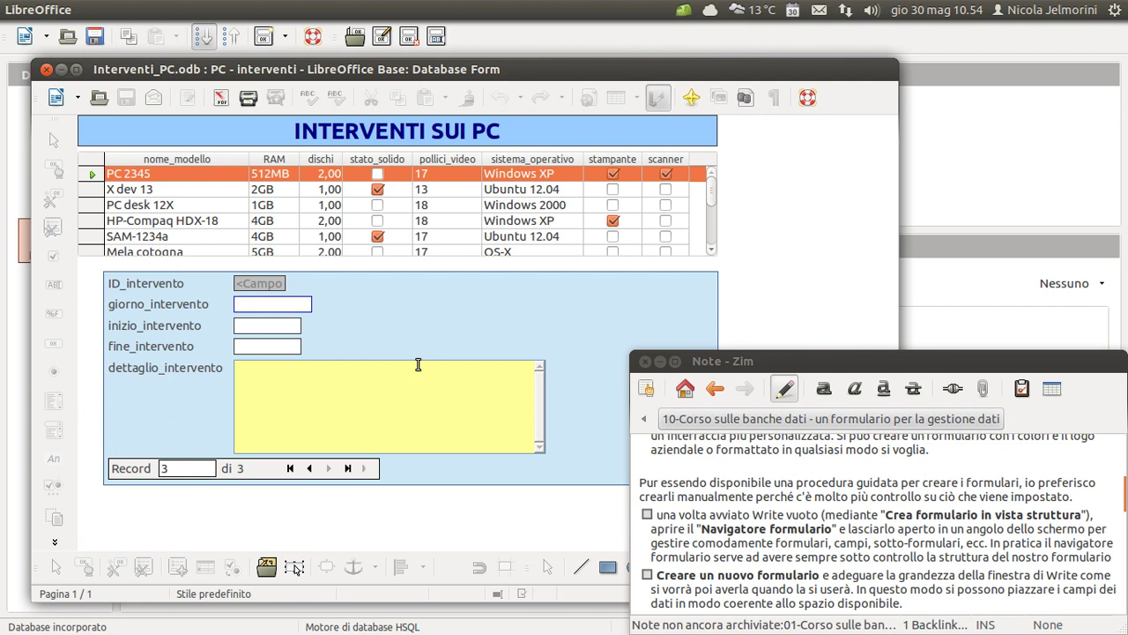
type("30.05.2013")
key("Tab")
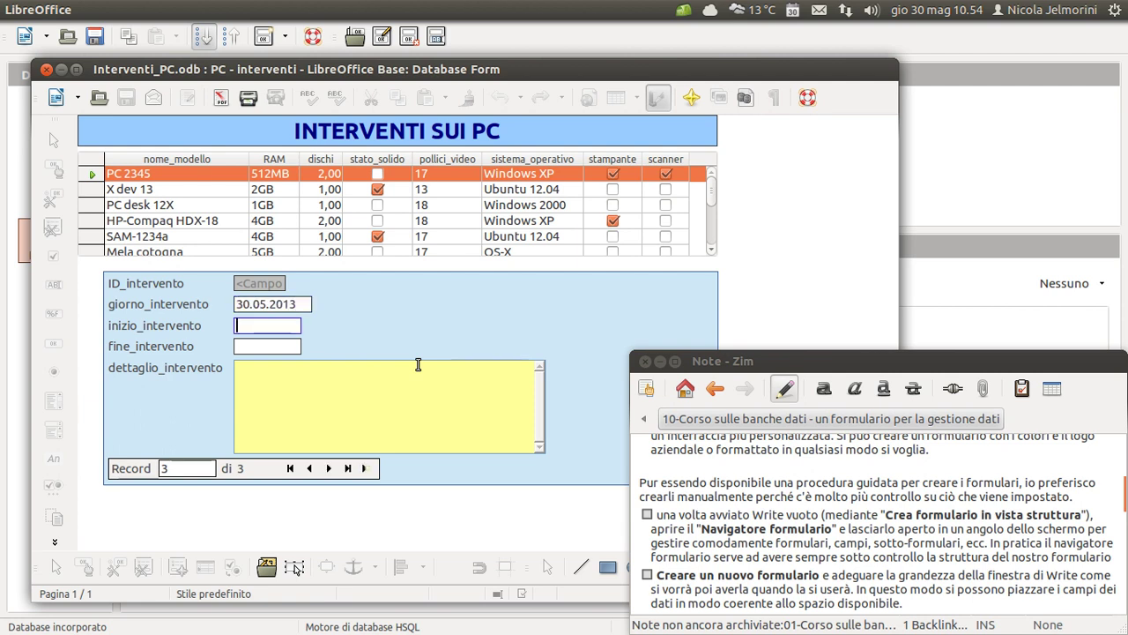
type("10:00")
type("11:25")
key("Tab")
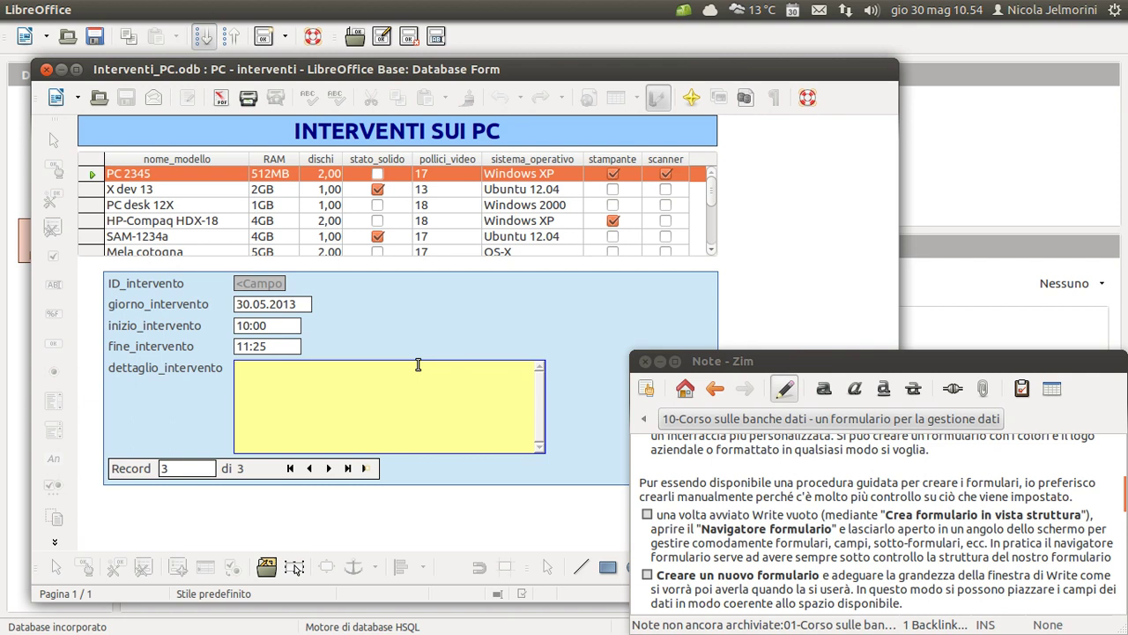
Step: Enter "Sostituzione scheda grafica perché rotta." as the dettaglio_intervento and save the new record
type("Sostituzione")
type(" scehd")
key("BackSpace")
key("BackSpace")
type("heda gra")
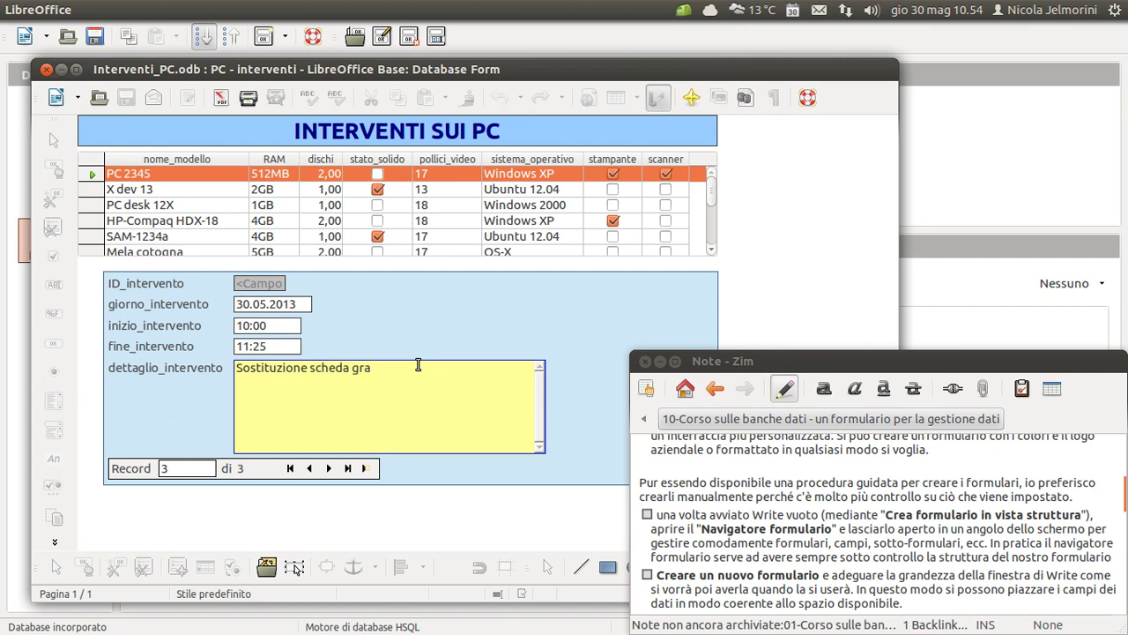
type("fica perché rotta.")
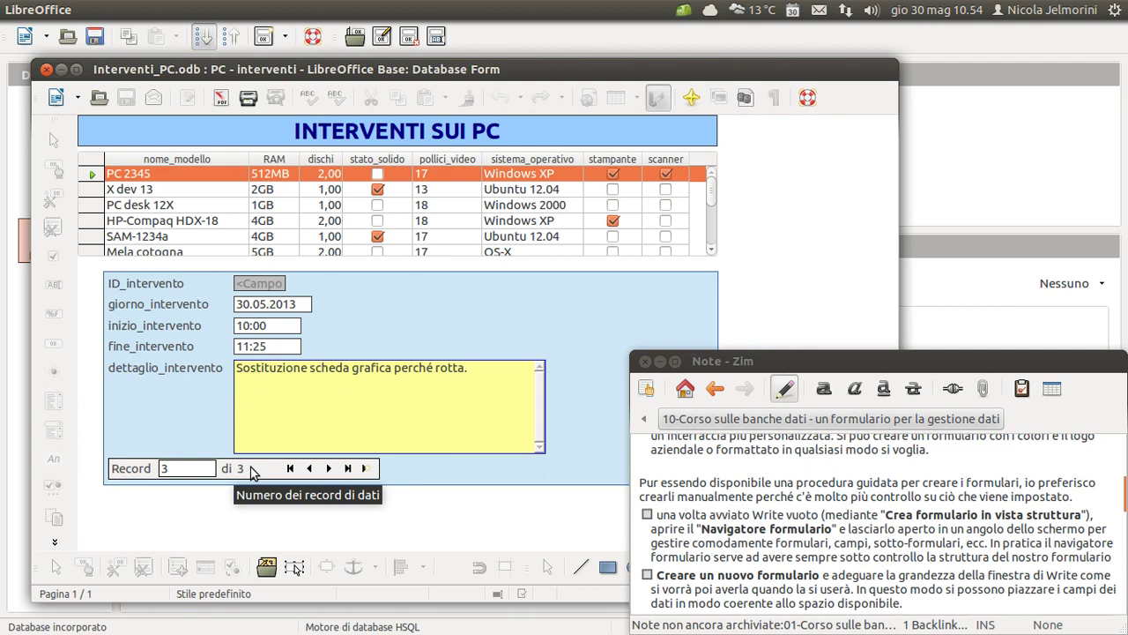
left_click(330, 470)
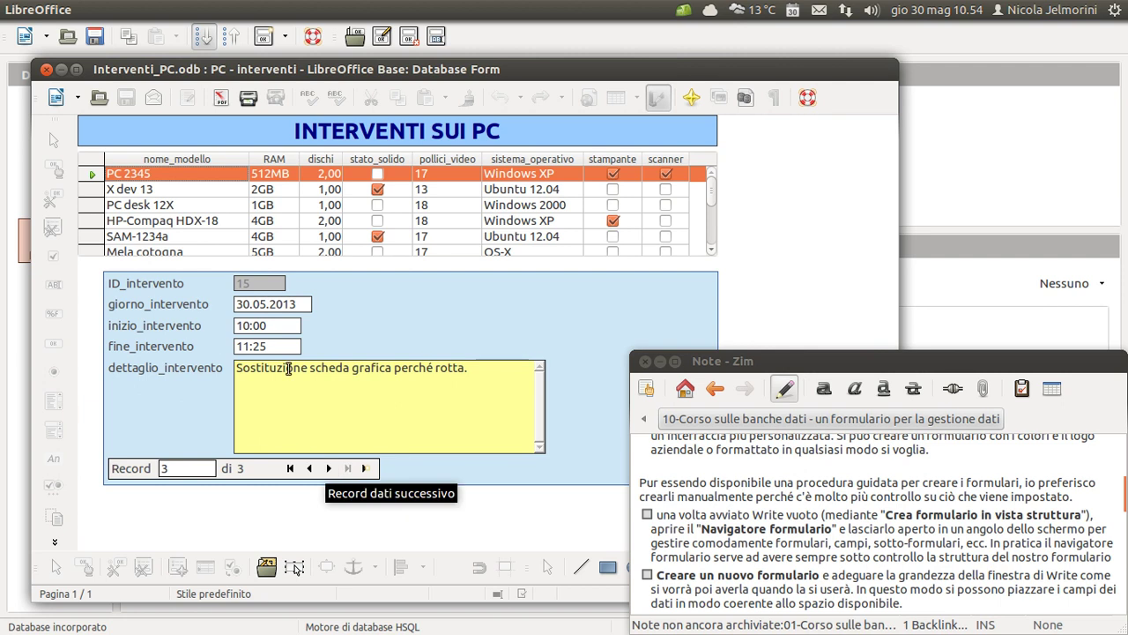
left_click(470, 369)
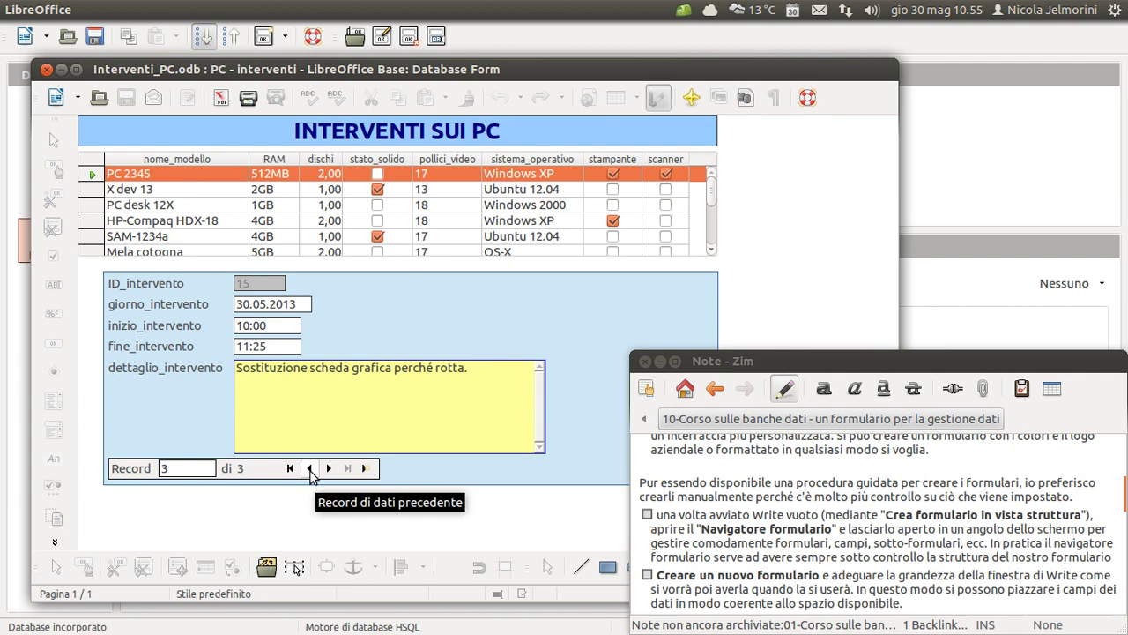
Step: Page back and forth through all of PC 2345's interventions, ending on the newly added one
left_click(309, 468)
left_click(327, 469)
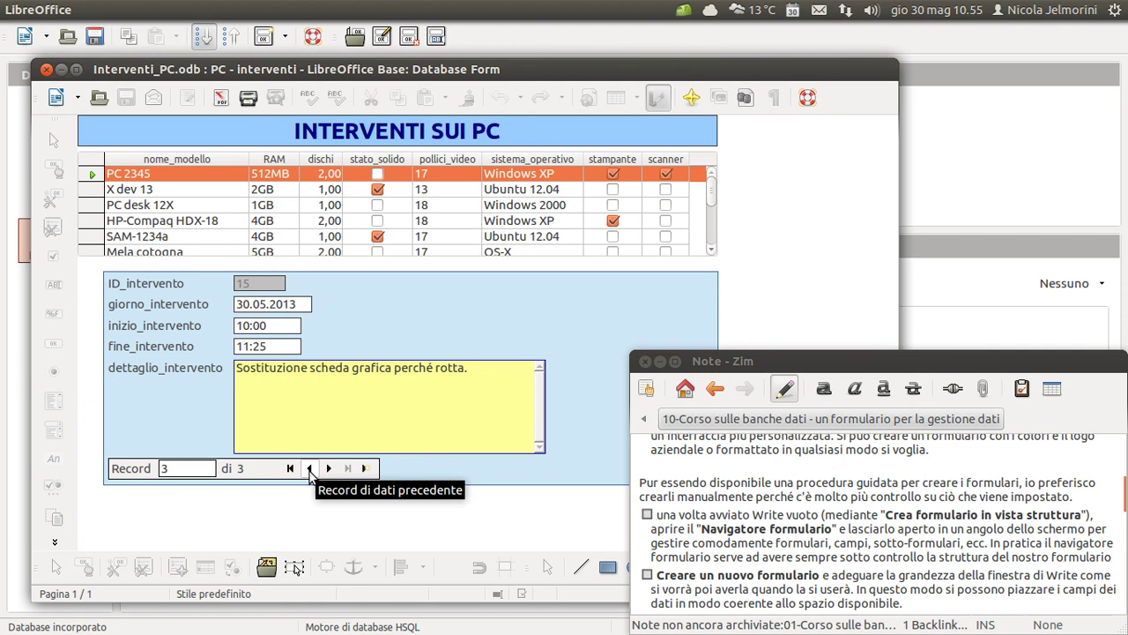
left_click(310, 468)
left_click(328, 468)
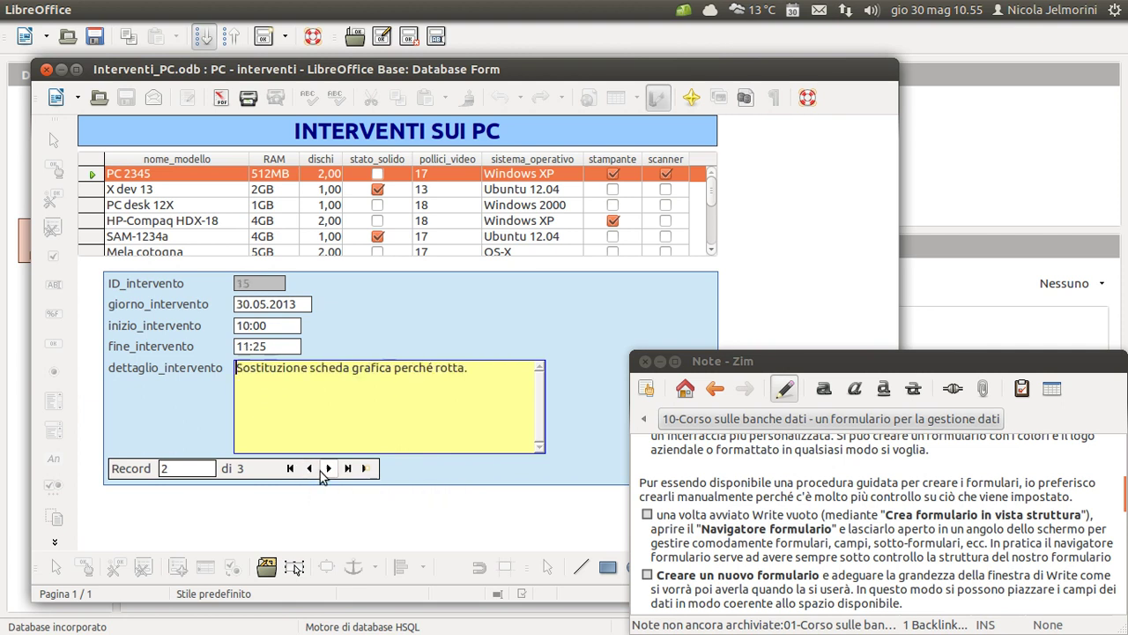
left_click(308, 468)
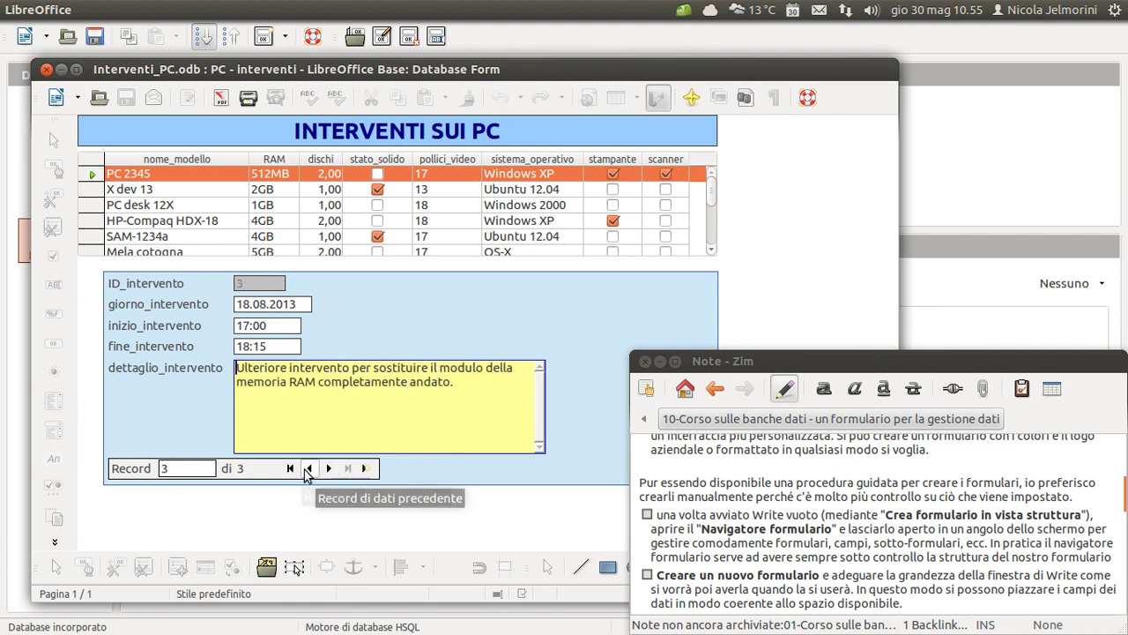
left_click(328, 468)
left_click(291, 468)
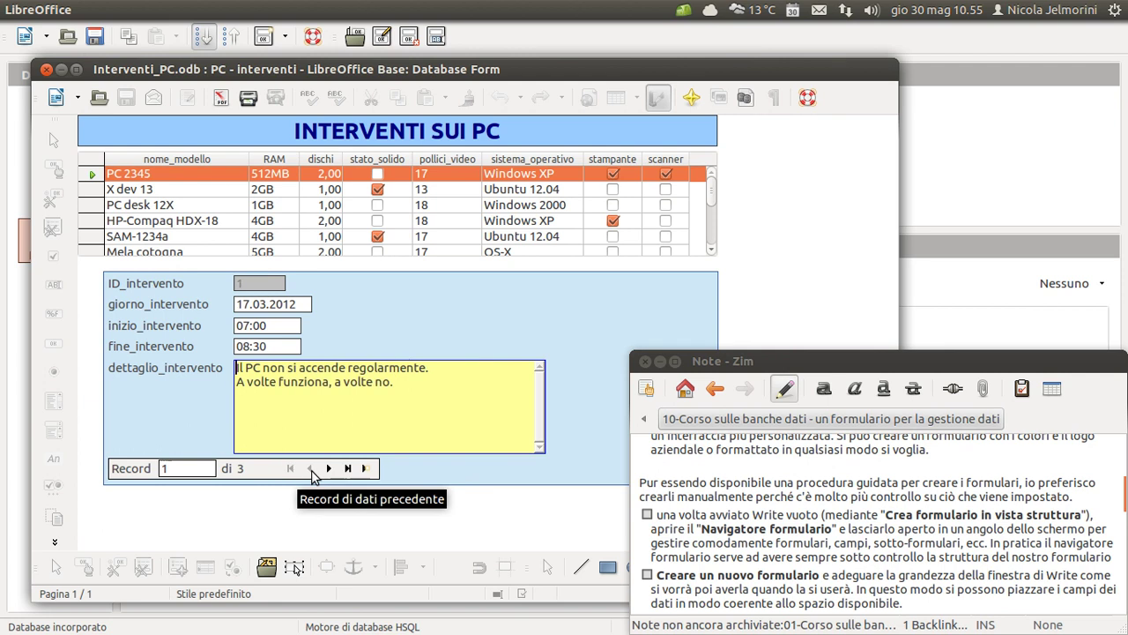
left_click(328, 468)
left_click(328, 468)
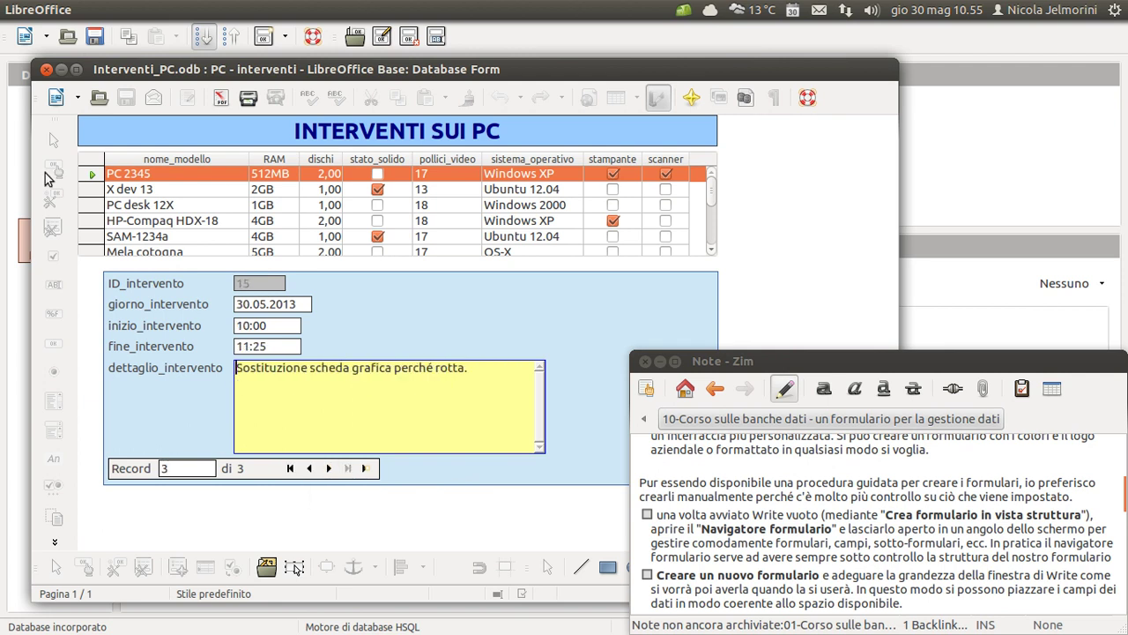
Step: View the interventions linked to X dev 13, PC desk 12X, HP-Compaq HDX-18 and SAM-1234a, paging through PC desk 12X's records
left_click(92, 190)
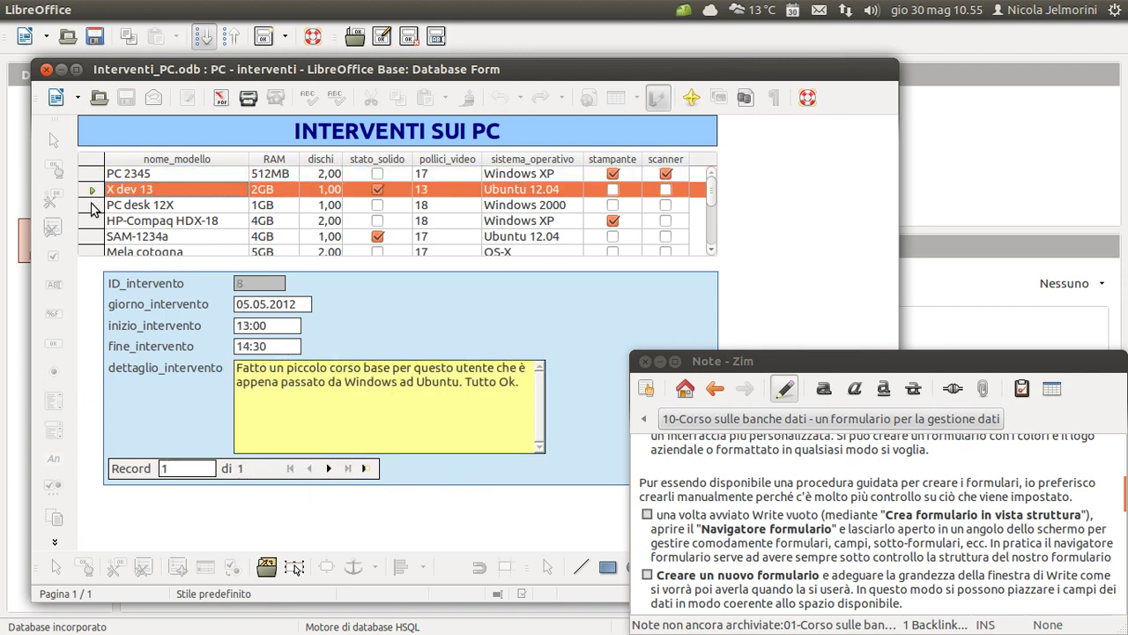
left_click(92, 204)
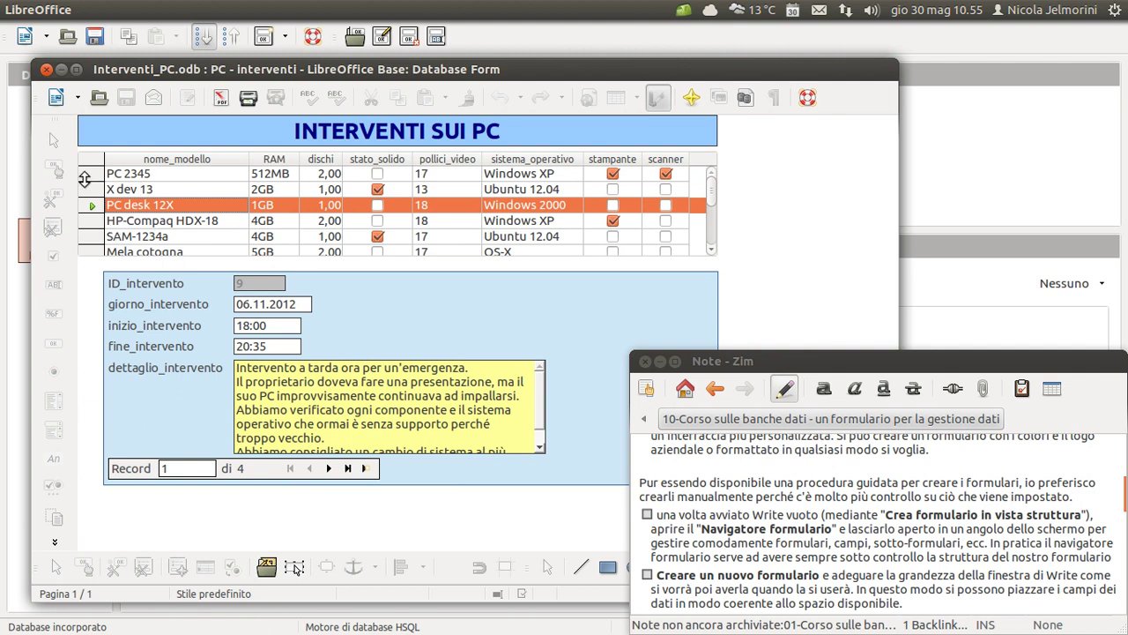
left_click(328, 468)
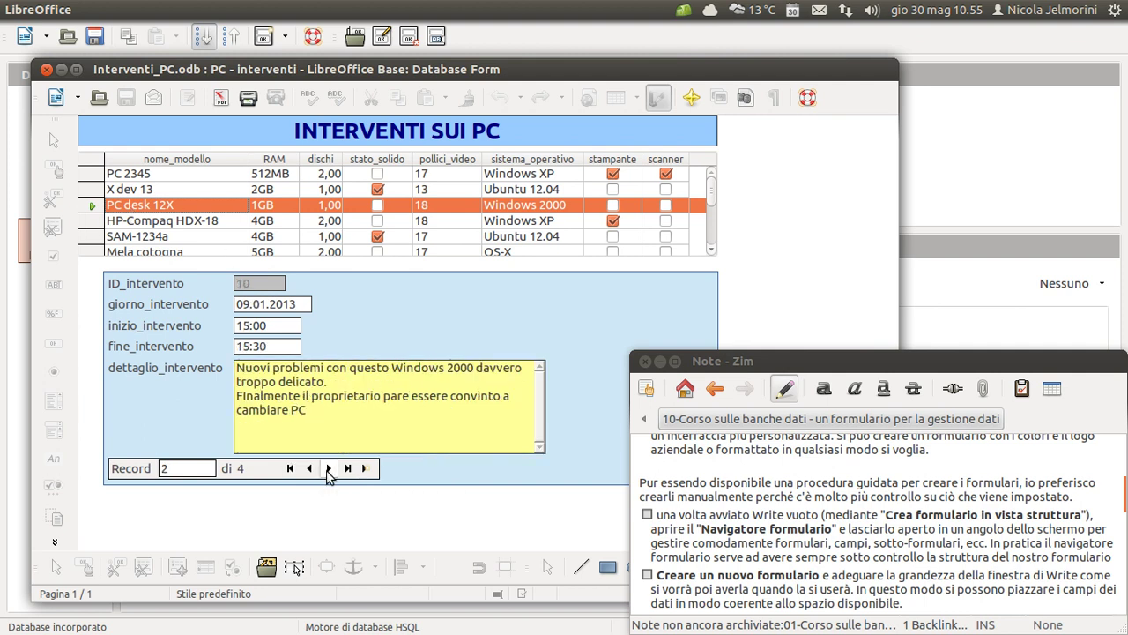
left_click(328, 468)
left_click(328, 468)
left_click(309, 469)
left_click(309, 468)
left_click(92, 220)
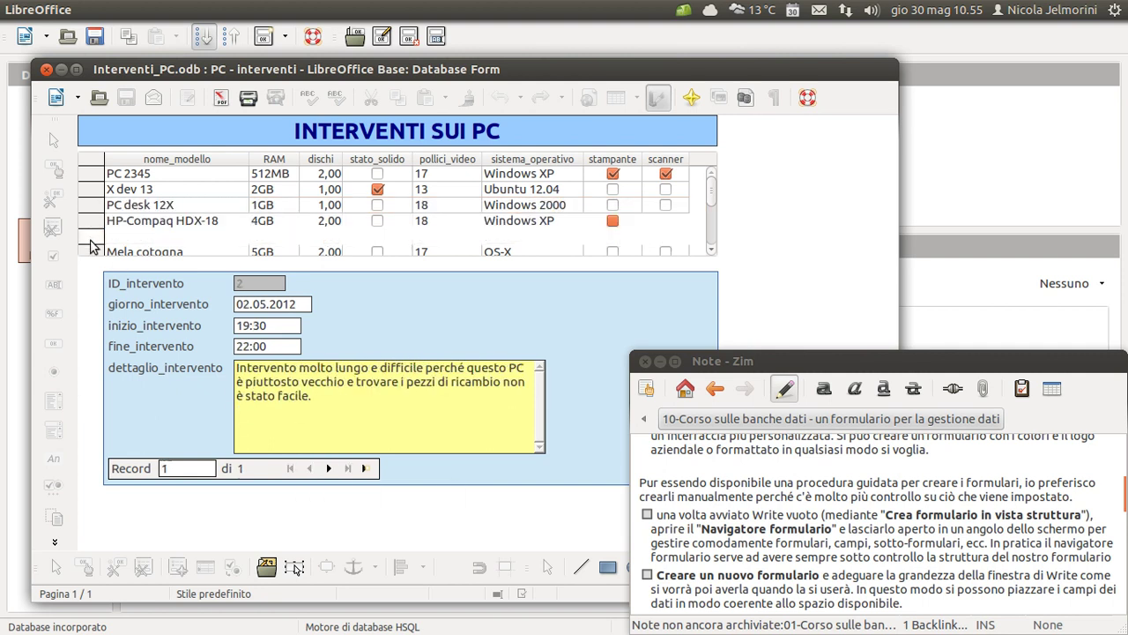
left_click(93, 236)
Step: View the interventions linked to len-10-ph, tab10 and Galaxy S2 near the end of the computer list, checking Galaxy S2 for further records
scroll(102, 224, "down", 1)
scroll(103, 224, "down", 1)
scroll(104, 224, "up", 2)
scroll(104, 224, "down", 2)
left_click(88, 204)
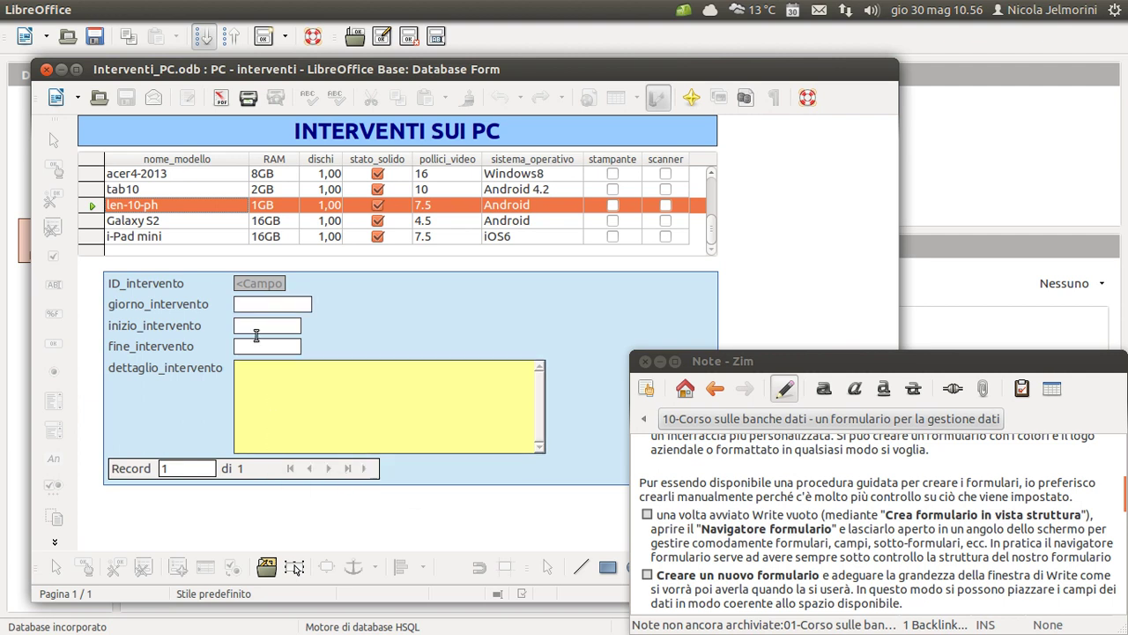
left_click(133, 191)
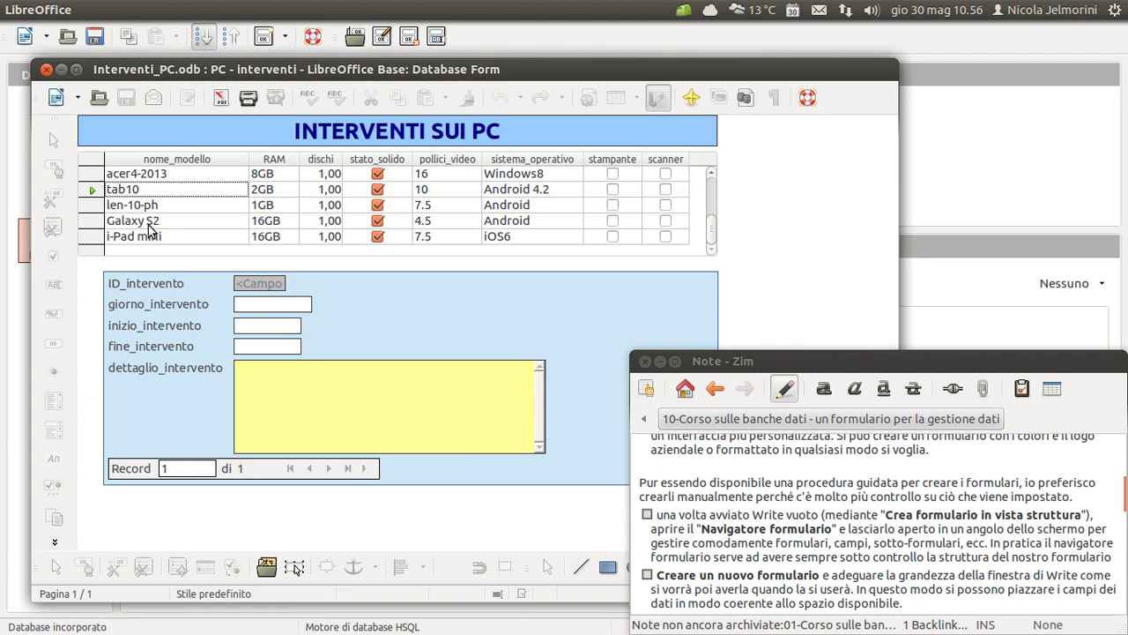
left_click(97, 222)
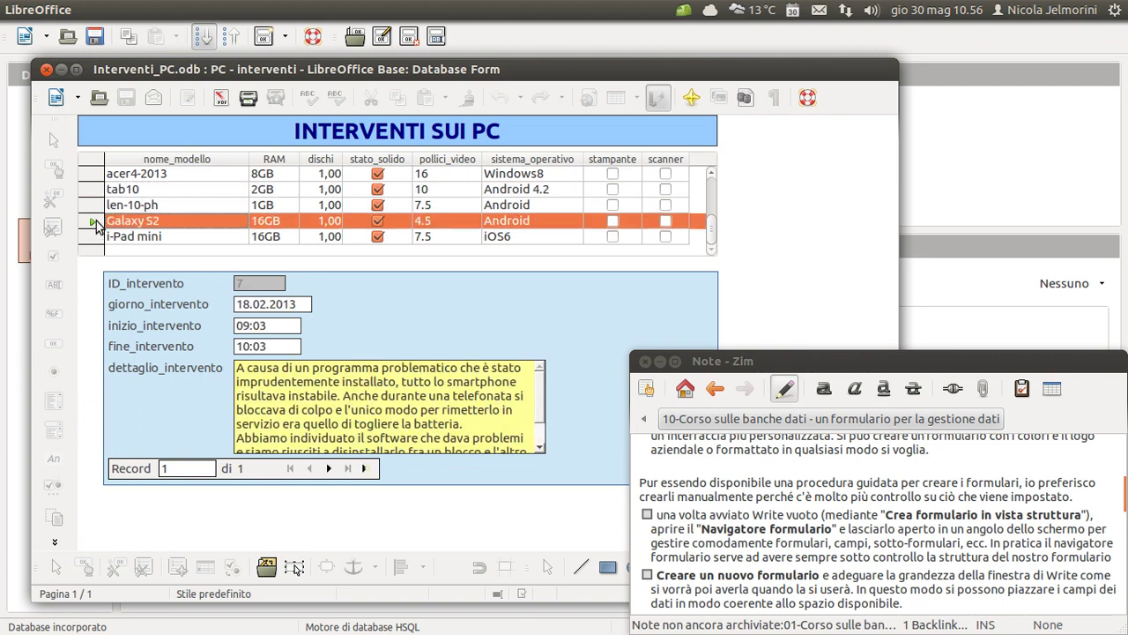
left_click(326, 470)
left_click(308, 468)
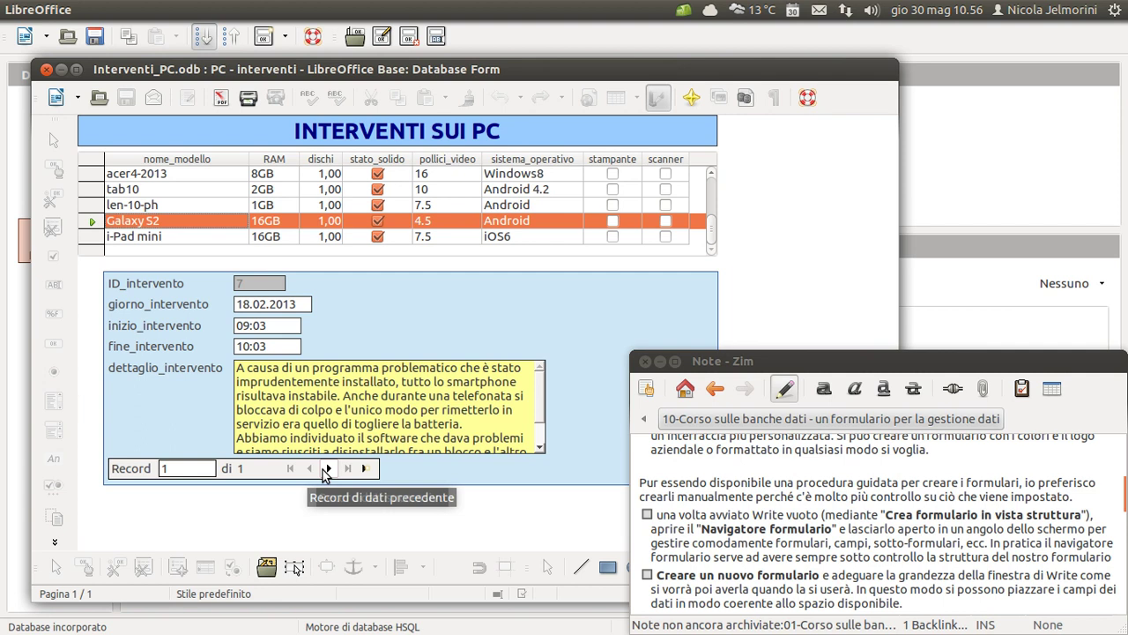
Step: Check Galaxy S2's interventions for further records and view those linked to tab10, acer4-2013, len-10-ph, Galaxy S2 and i-Pad mini
left_click(327, 469)
left_click(308, 468)
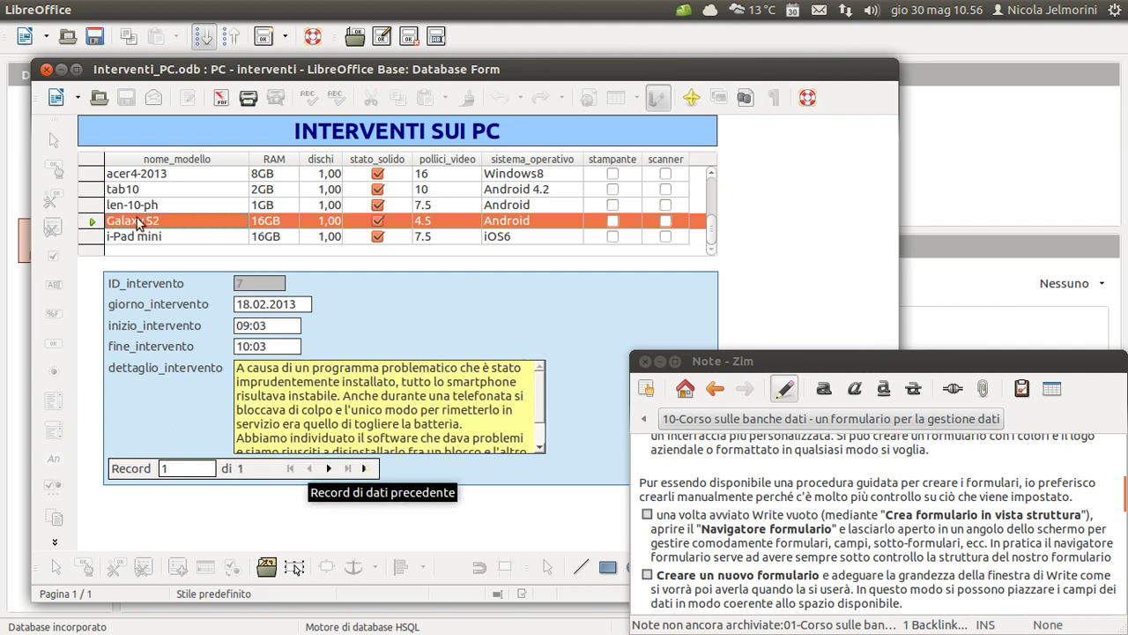
left_click(94, 190)
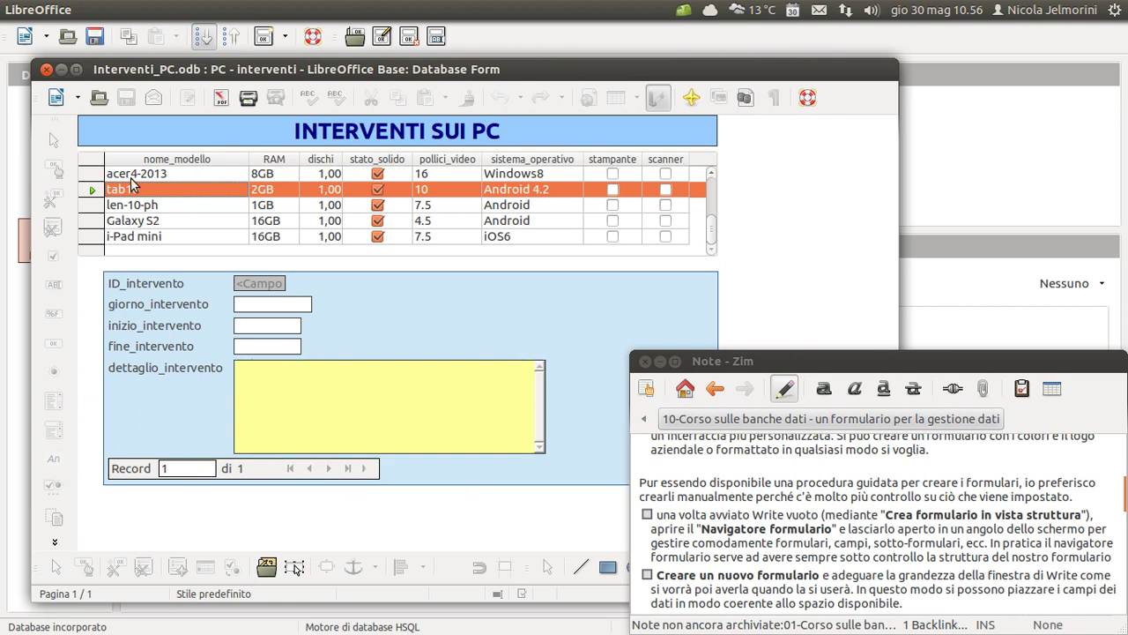
left_click(99, 177)
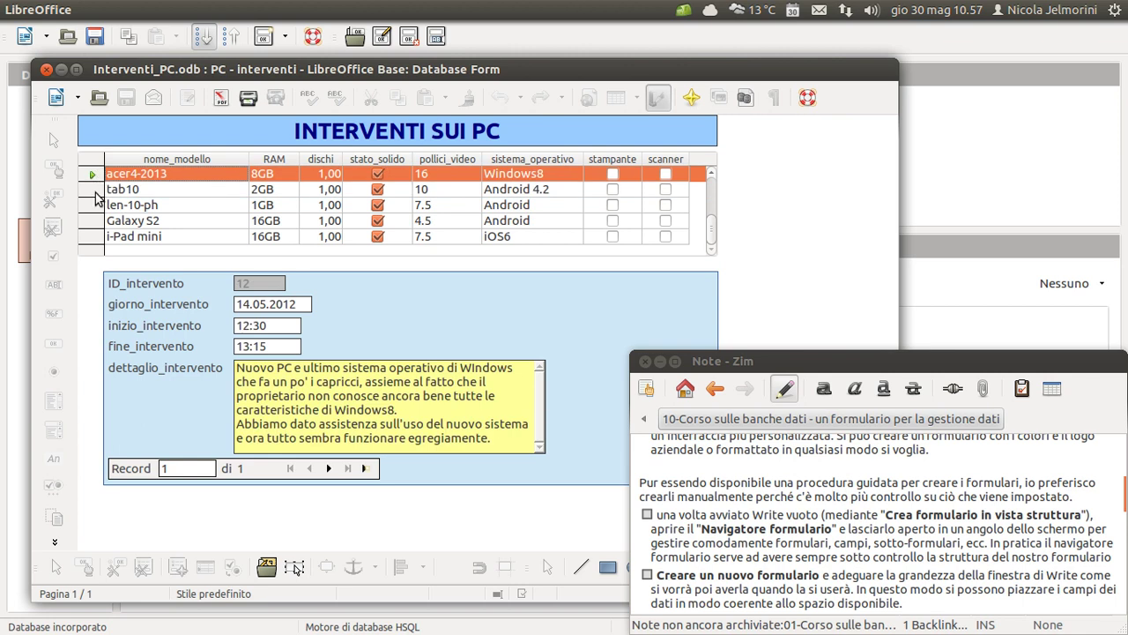
left_click(88, 194)
left_click(88, 208)
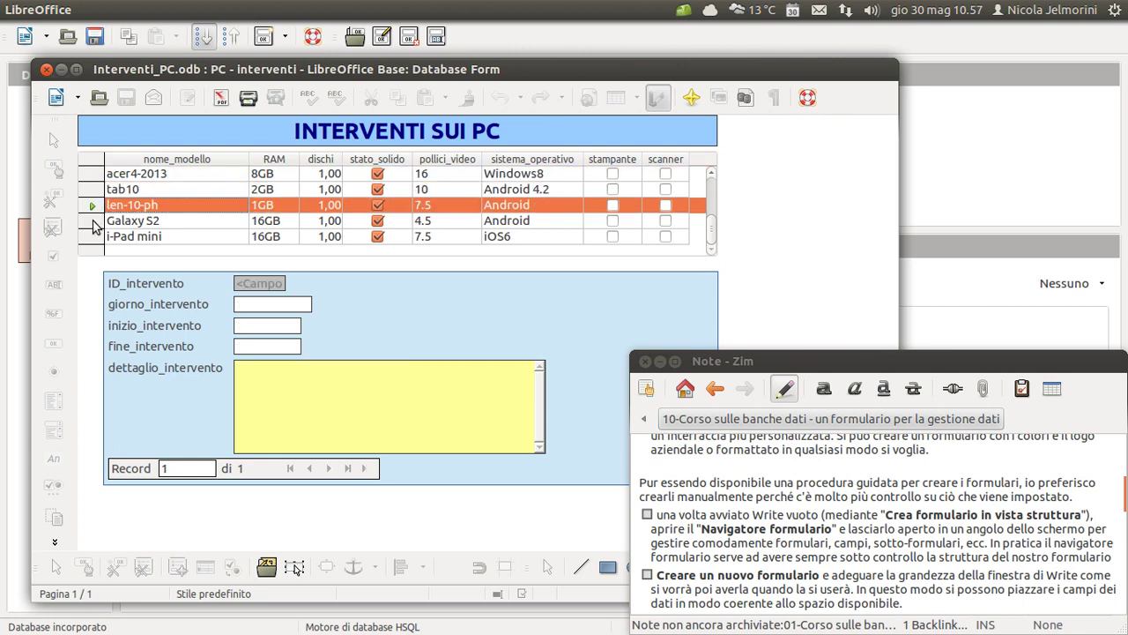
left_click(94, 221)
left_click(93, 236)
Step: View the interventions linked to the first four computers in the list, from PC 2345 through HP-Compaq HDX-18
scroll(94, 244, "up", 5)
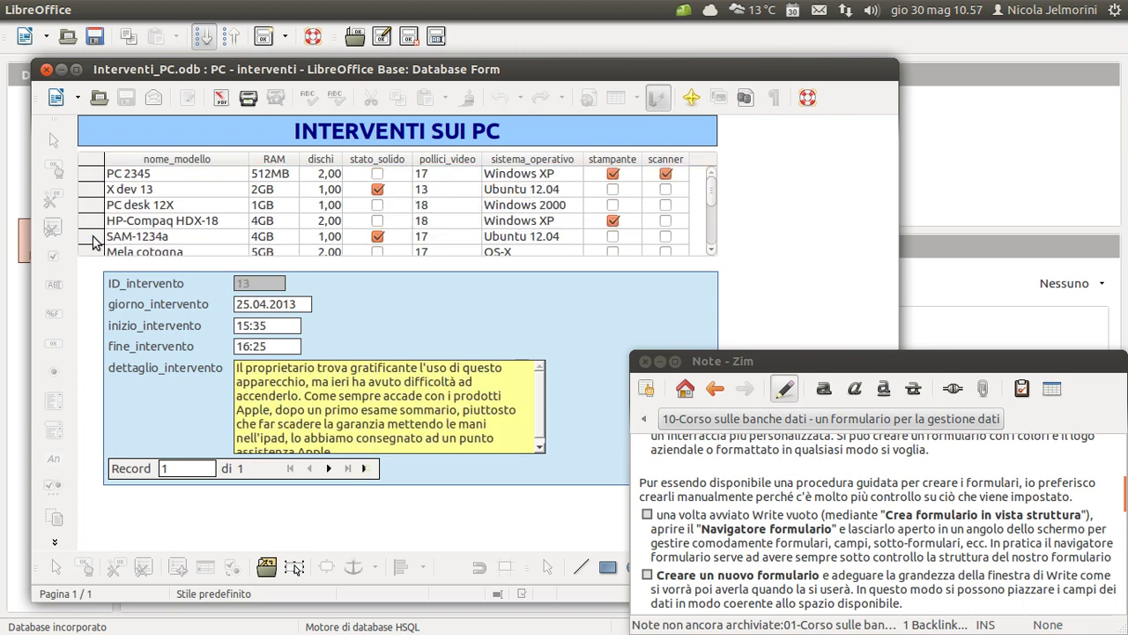
left_click(98, 175)
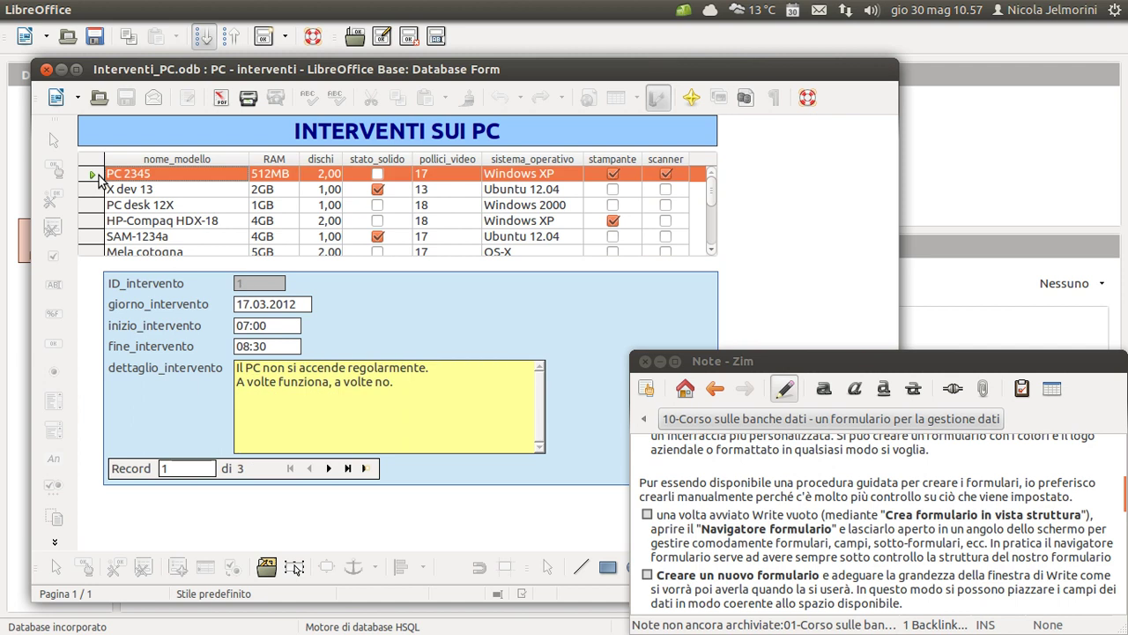
left_click(88, 190)
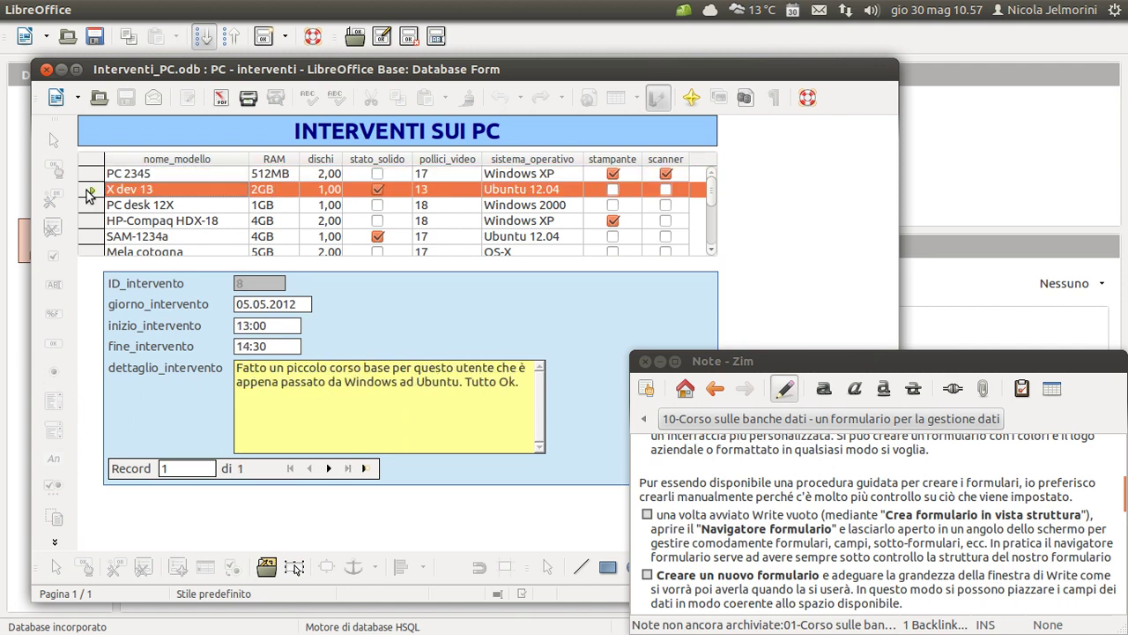
left_click(88, 205)
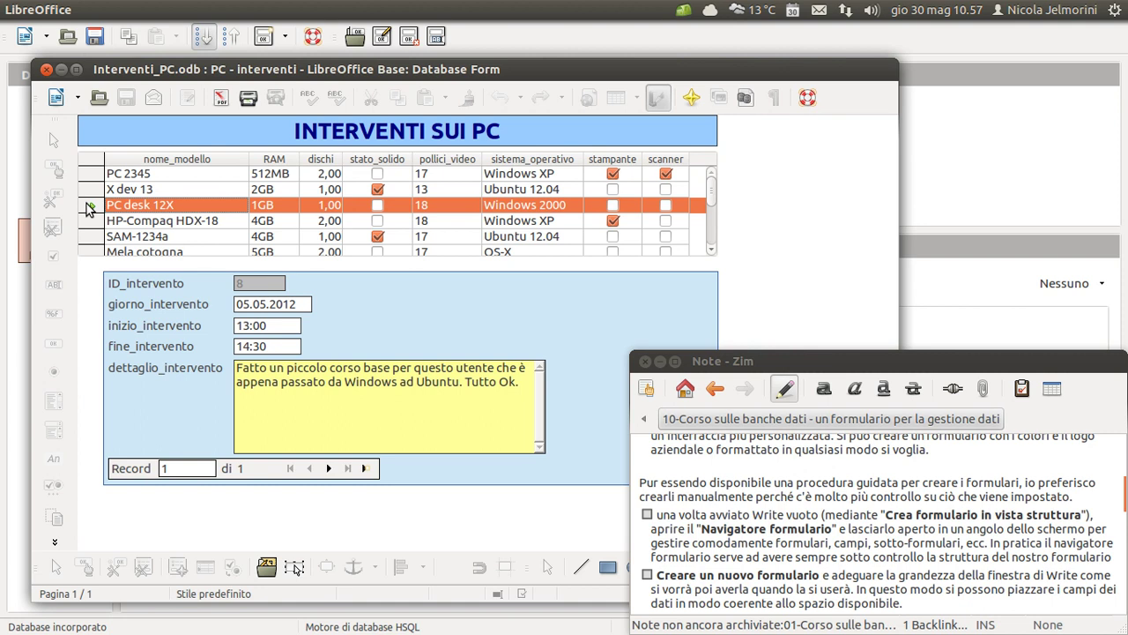
left_click(94, 219)
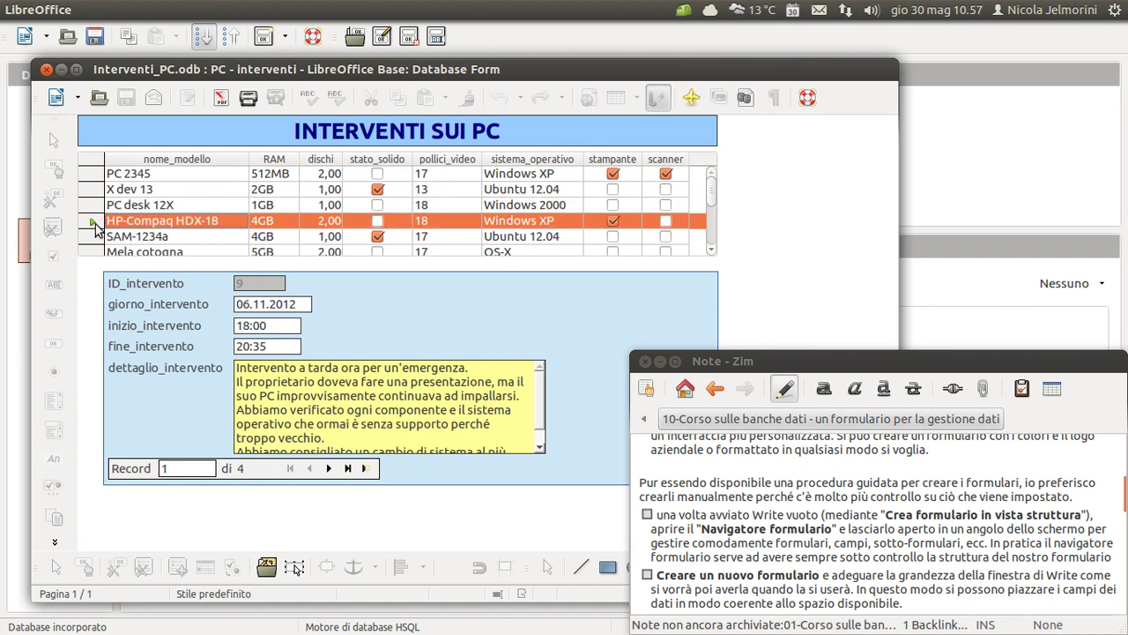
Step: Go through the PC 2345, X dev 13 and PC desk 12X rows again to compare their interventions, ending on PC 2345
left_click(96, 174)
left_click(95, 189)
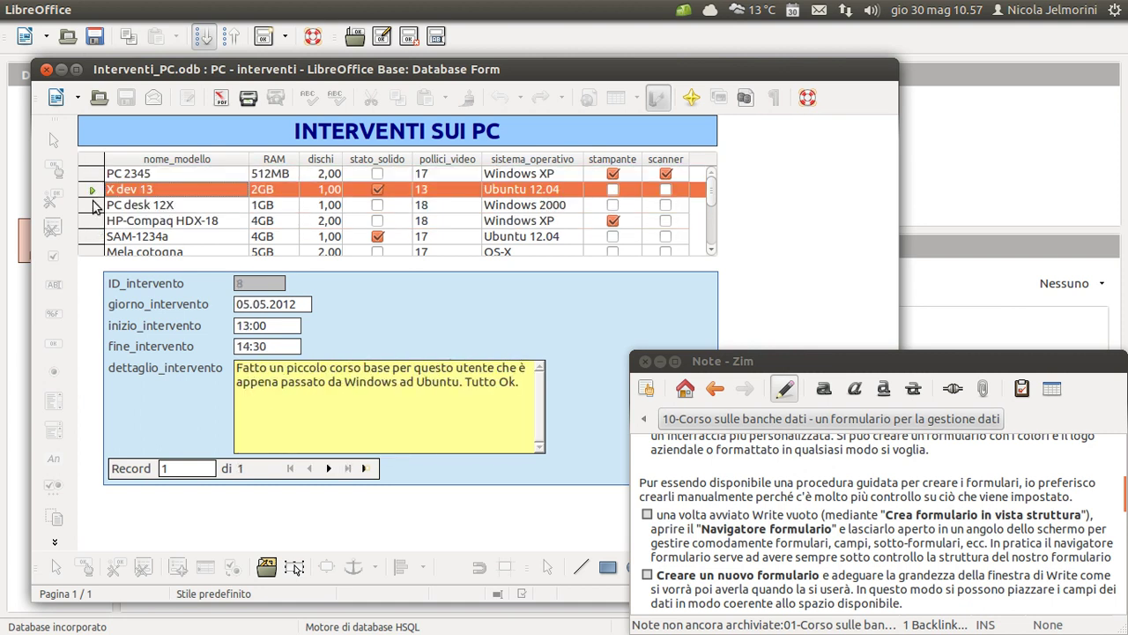
left_click(95, 205)
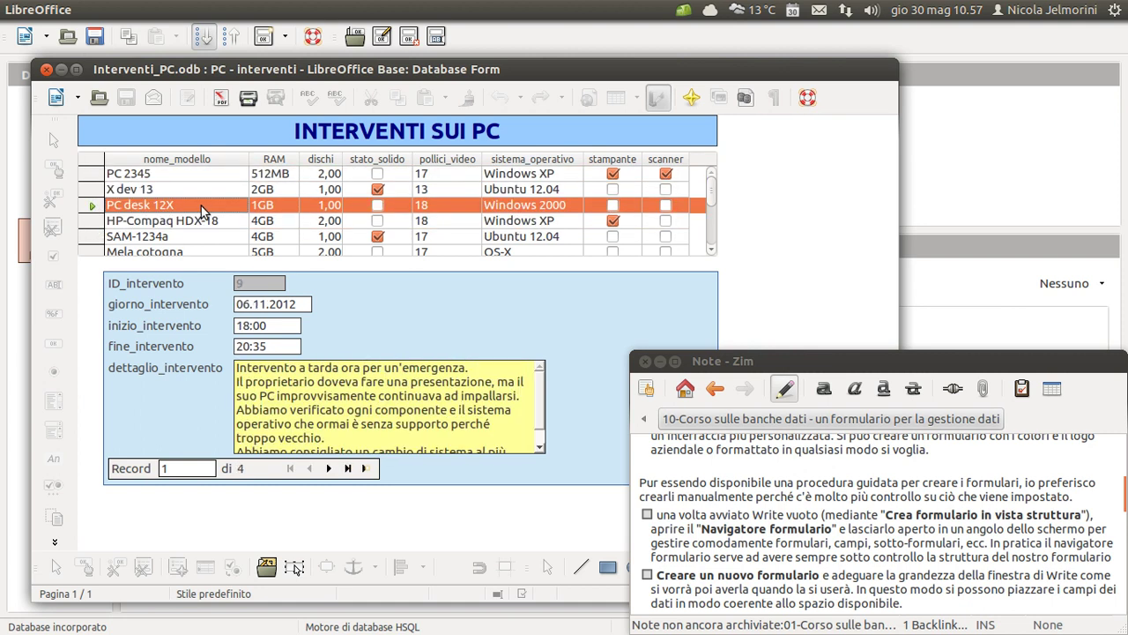
left_click(167, 207)
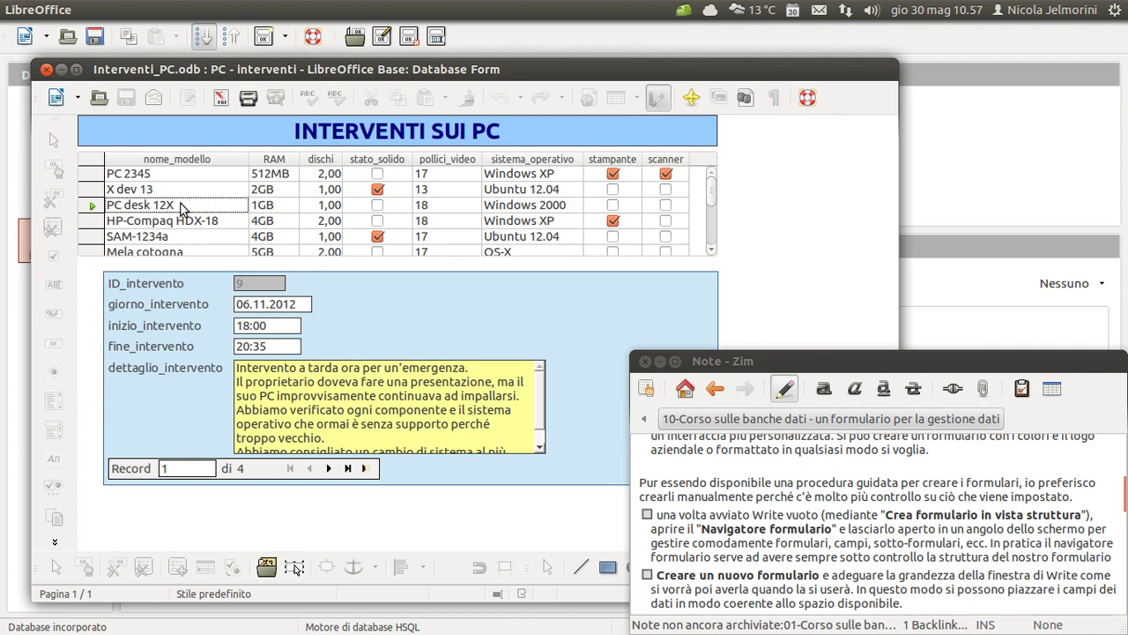
left_click(95, 207)
left_click(94, 174)
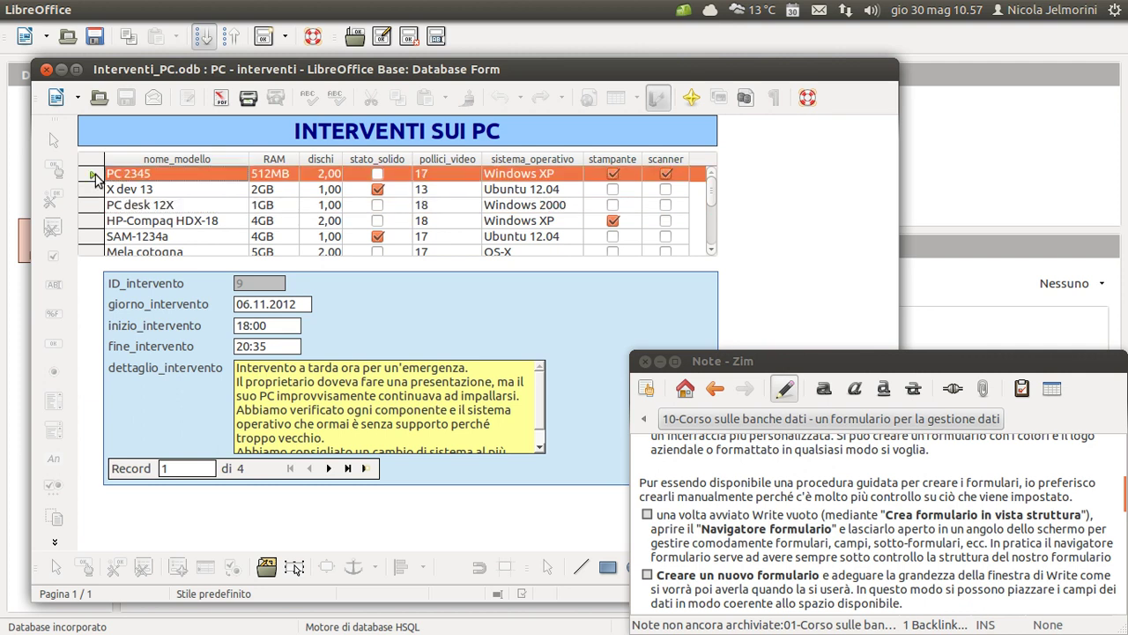
Step: Select individual cells of X dev 13, PC desk 12X, PC 2345 and HP-Compaq HDX-18 to view each computer's interventions
left_click(243, 207)
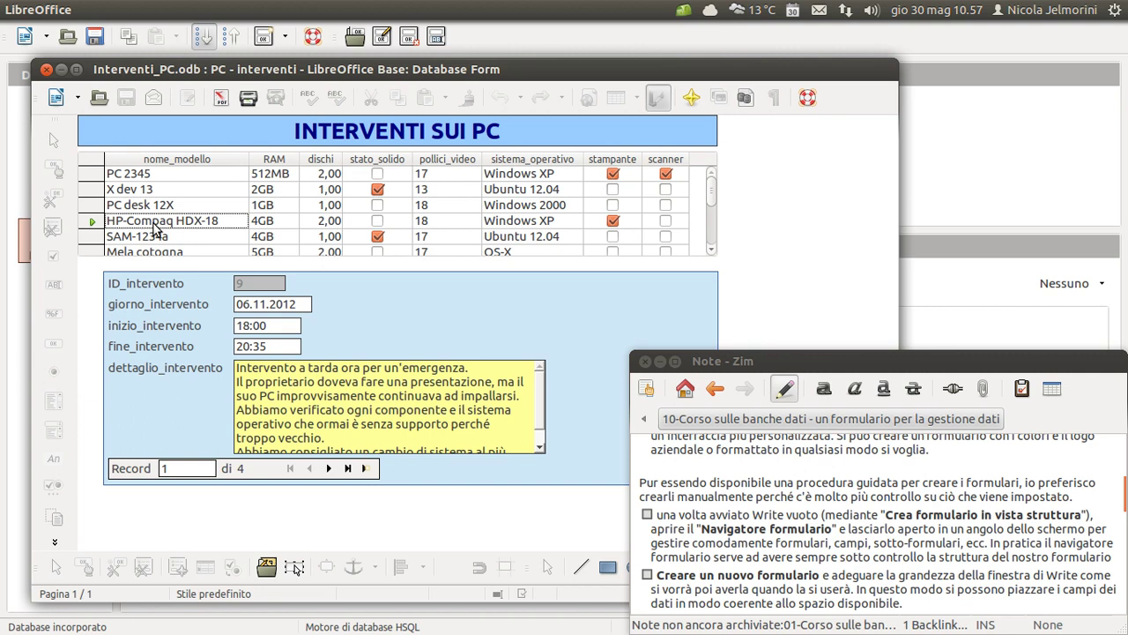
left_click(381, 191)
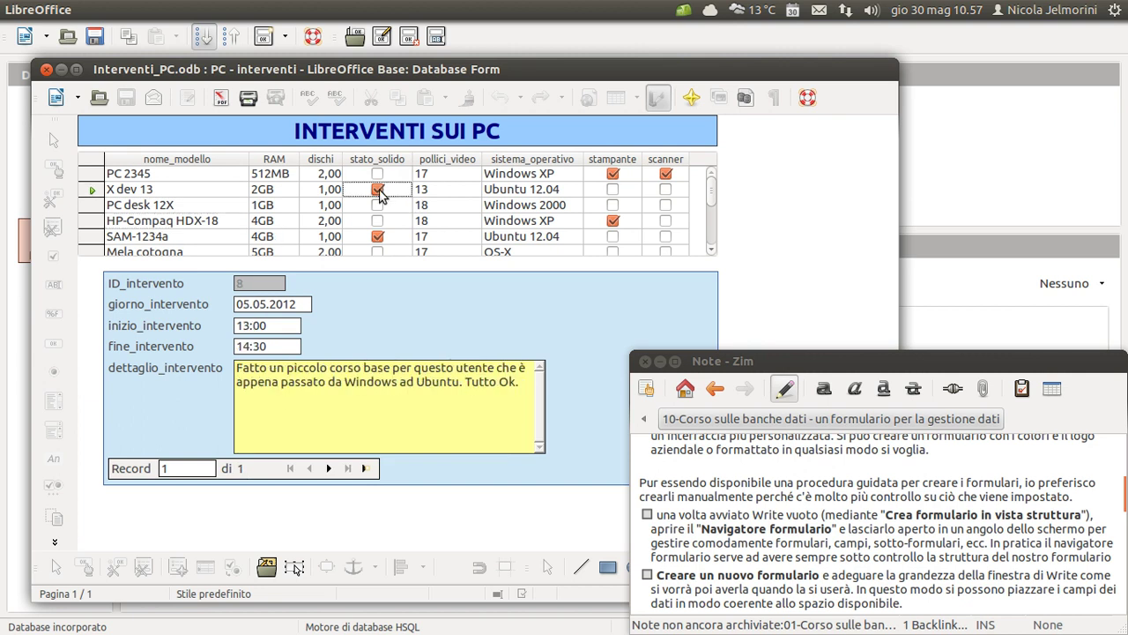
left_click(432, 192)
left_click(567, 208)
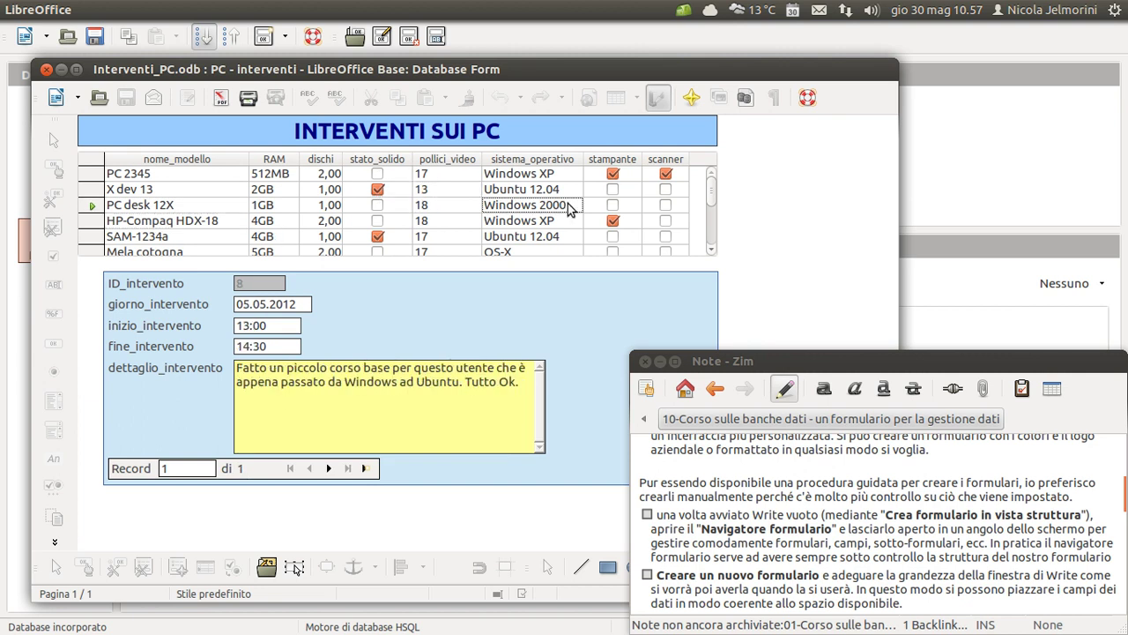
left_click(132, 176)
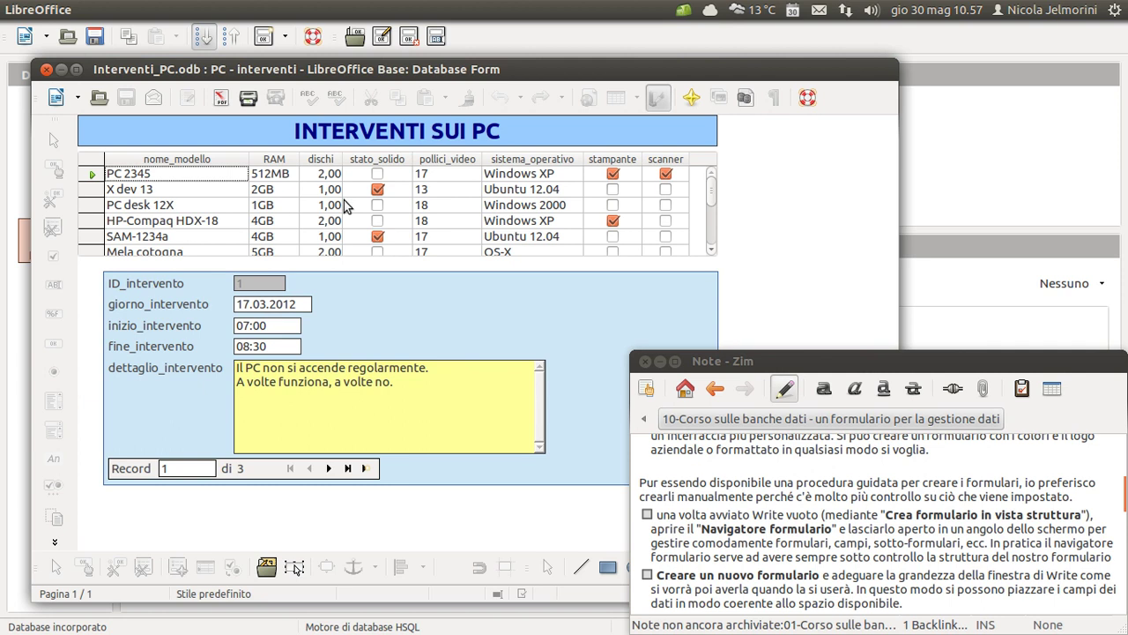
left_click(130, 223)
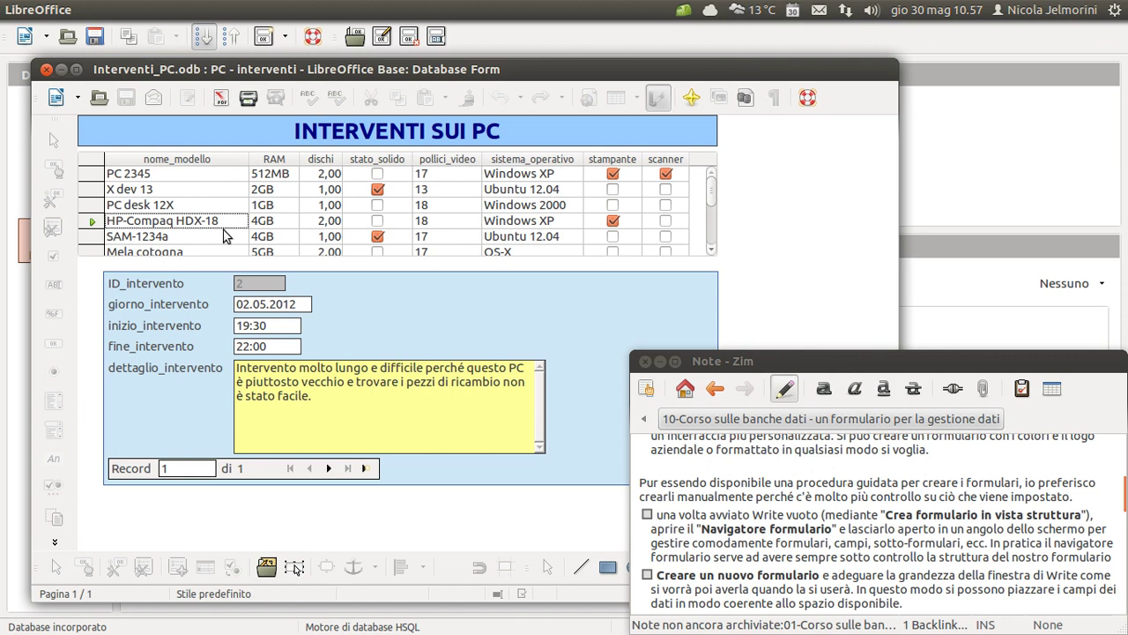
left_click(146, 204)
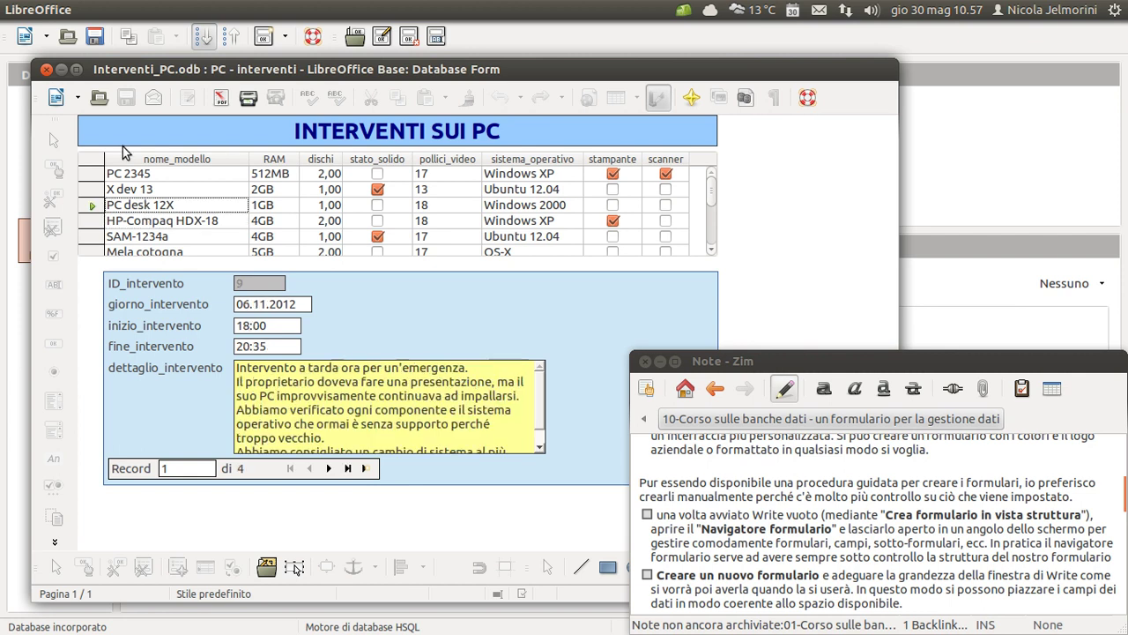
Step: Close the PC - interventi form, open the Proprietari - indirizzi form and move its window clear of the notes
left_click(47, 70)
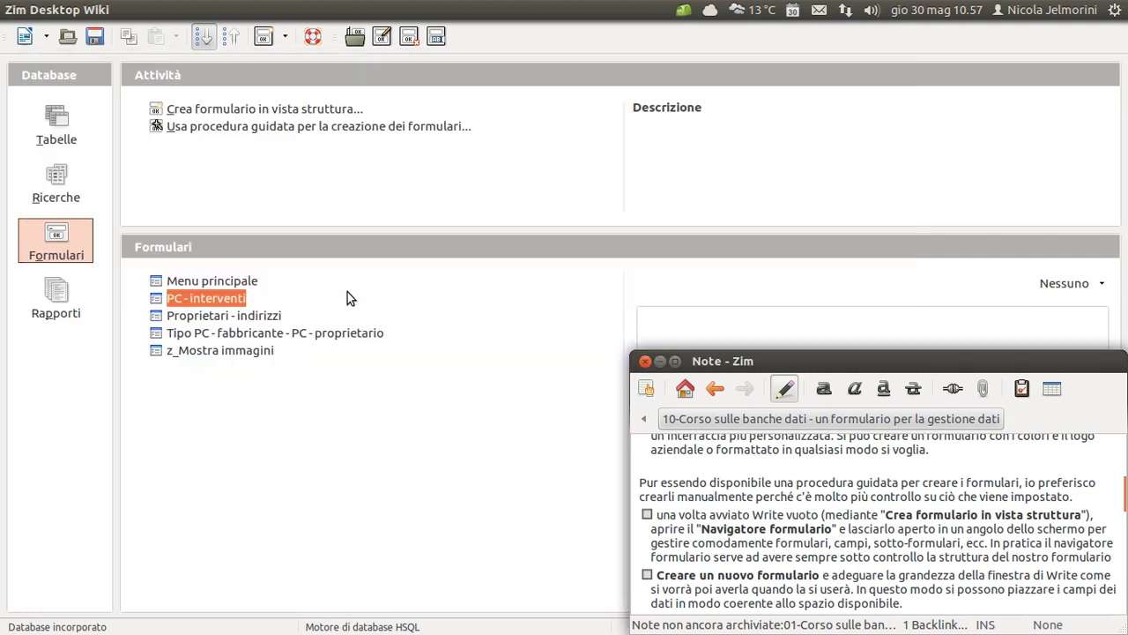
double_click(201, 318)
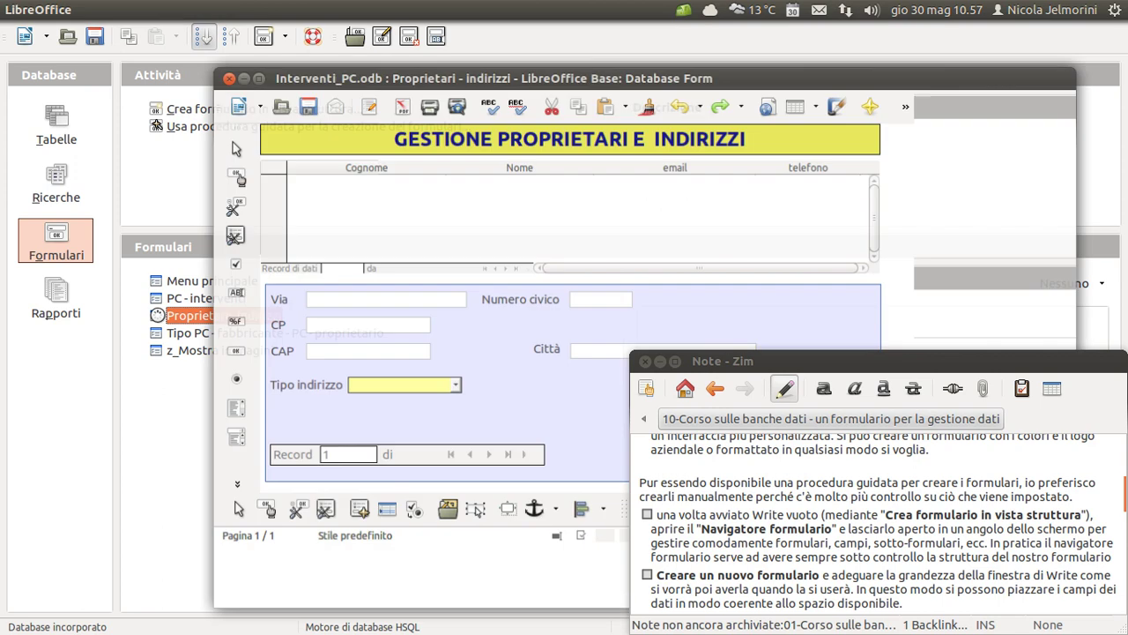
left_click_drag(656, 74, 453, 48)
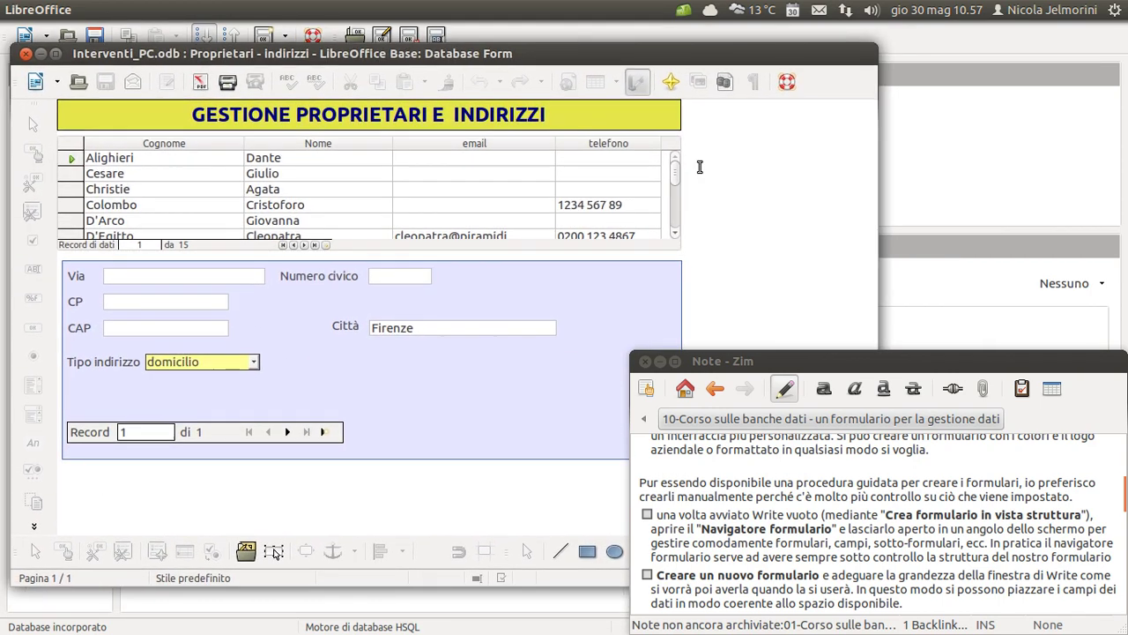
Step: View the addresses linked to the first three owners and to one owner near the end of the list
left_click(71, 159)
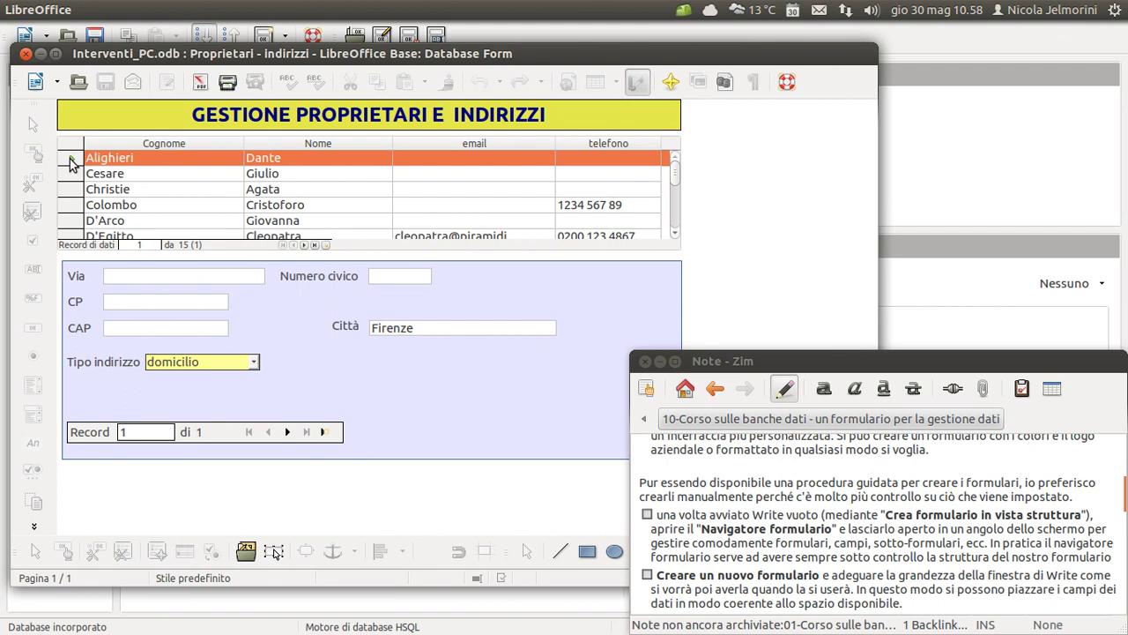
left_click(73, 174)
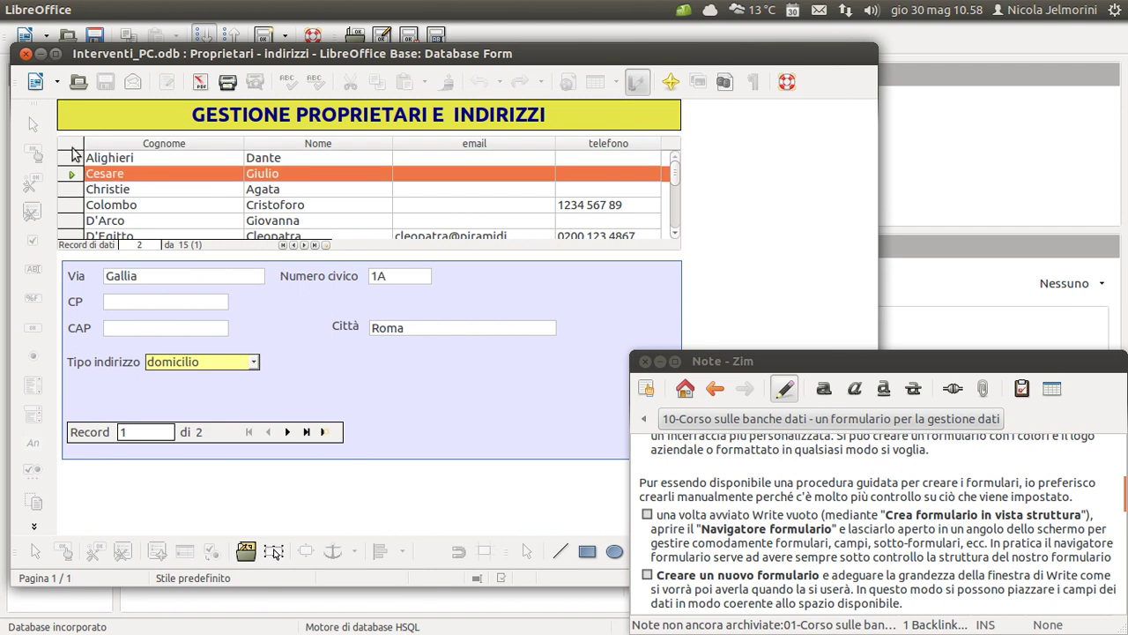
left_click(72, 158)
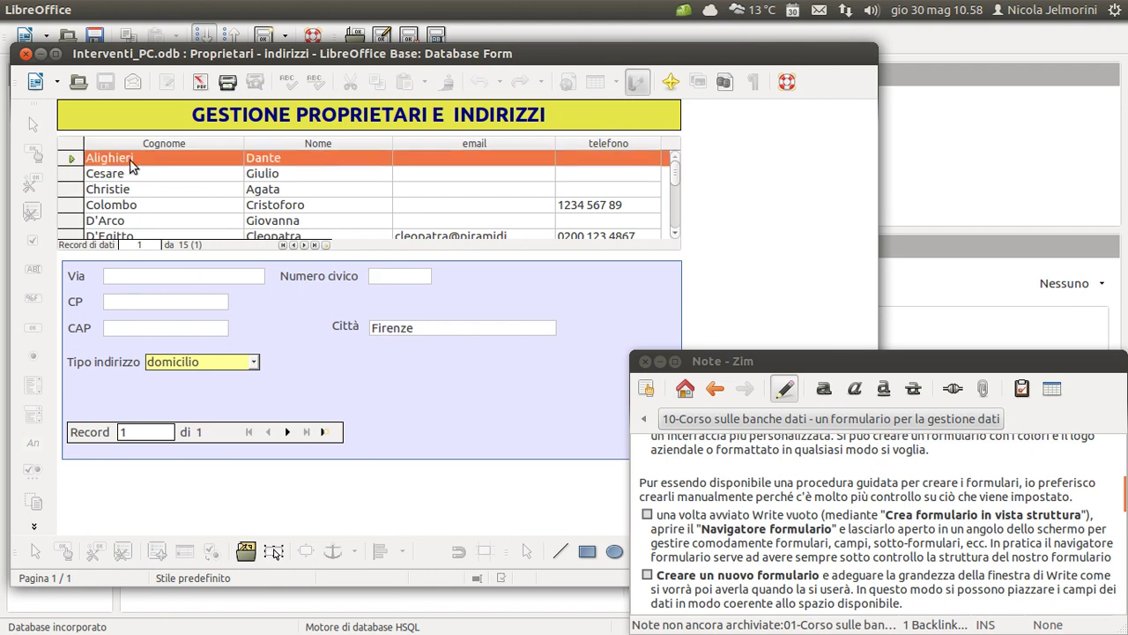
left_click(74, 190)
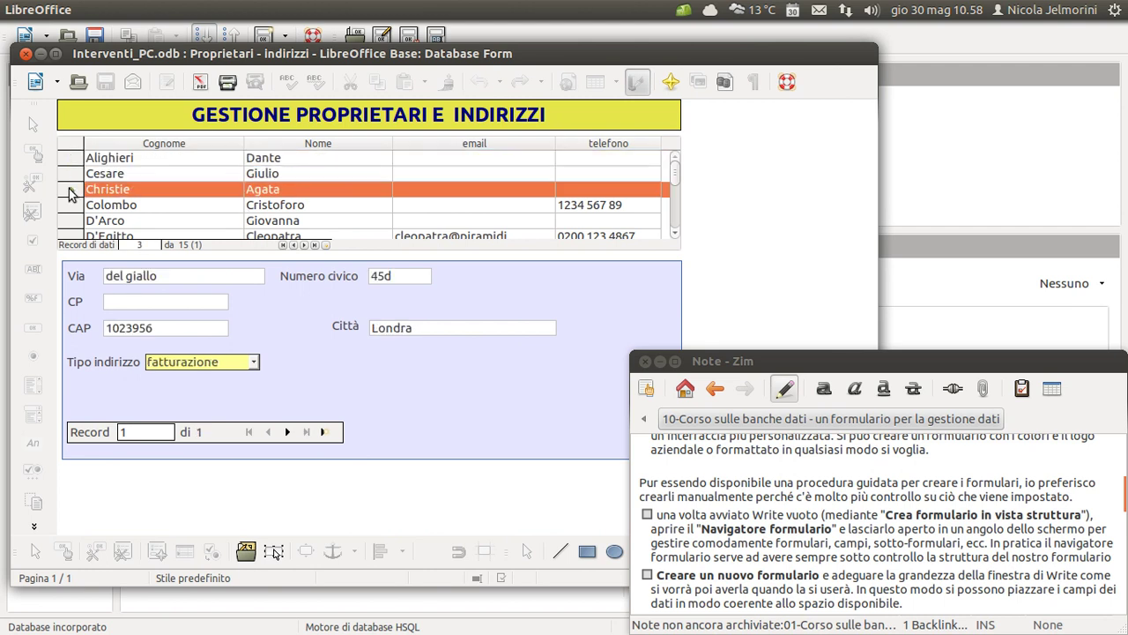
scroll(75, 195, "down", 3)
scroll(78, 195, "down", 1)
left_click(71, 175)
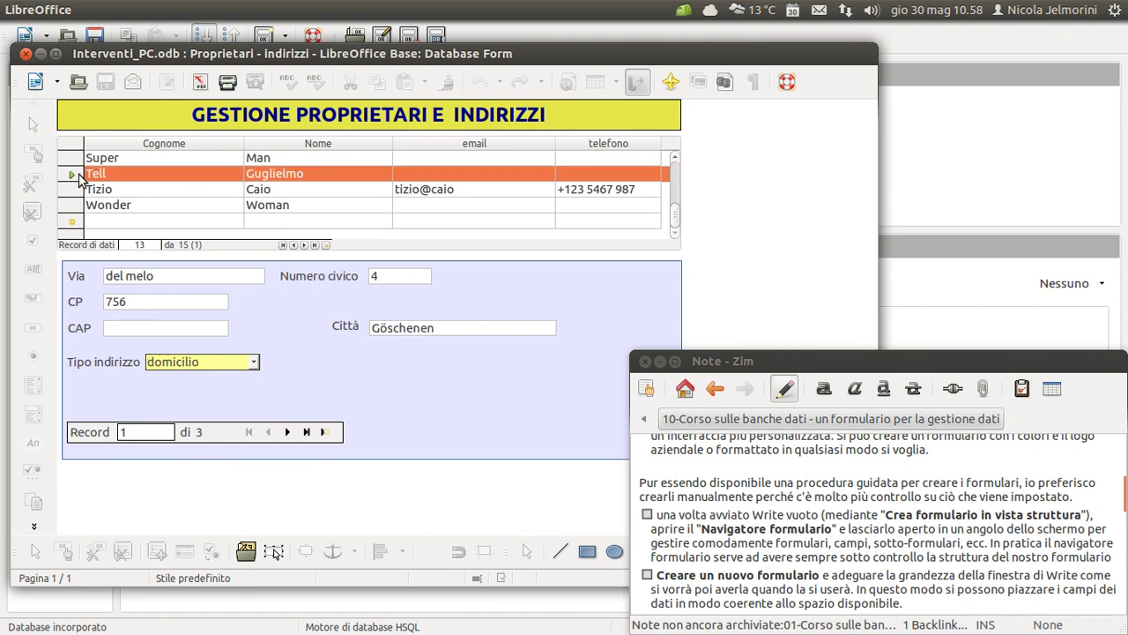
Step: View the first owner's address, and page back and forth between the second owner's domicilio and fatturazione addresses
scroll(85, 180, "up", 4)
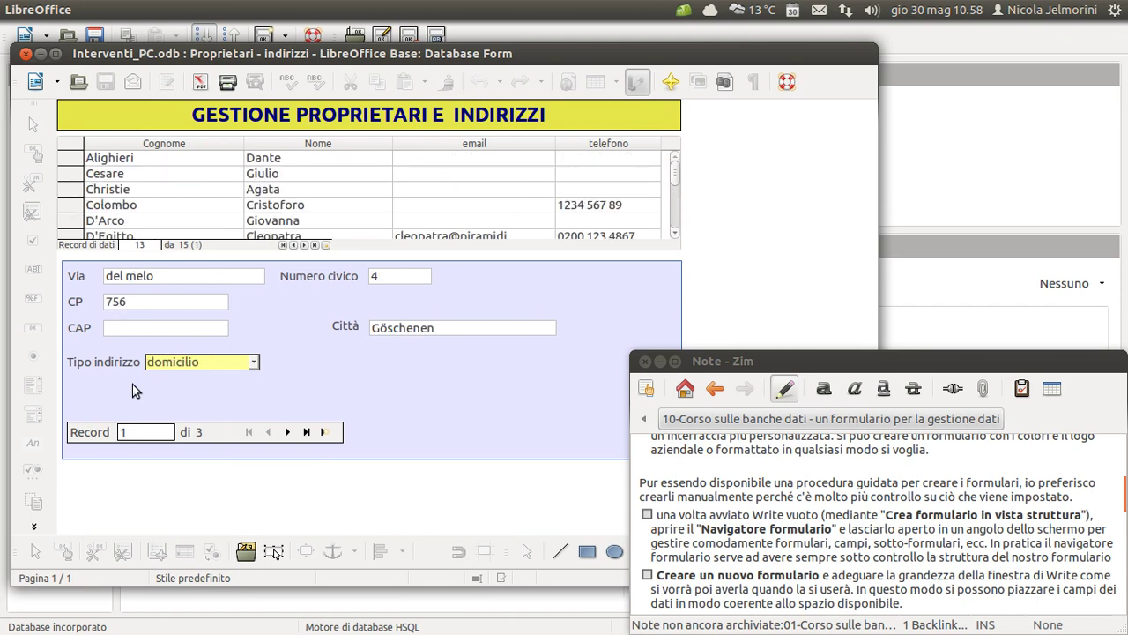
left_click(72, 158)
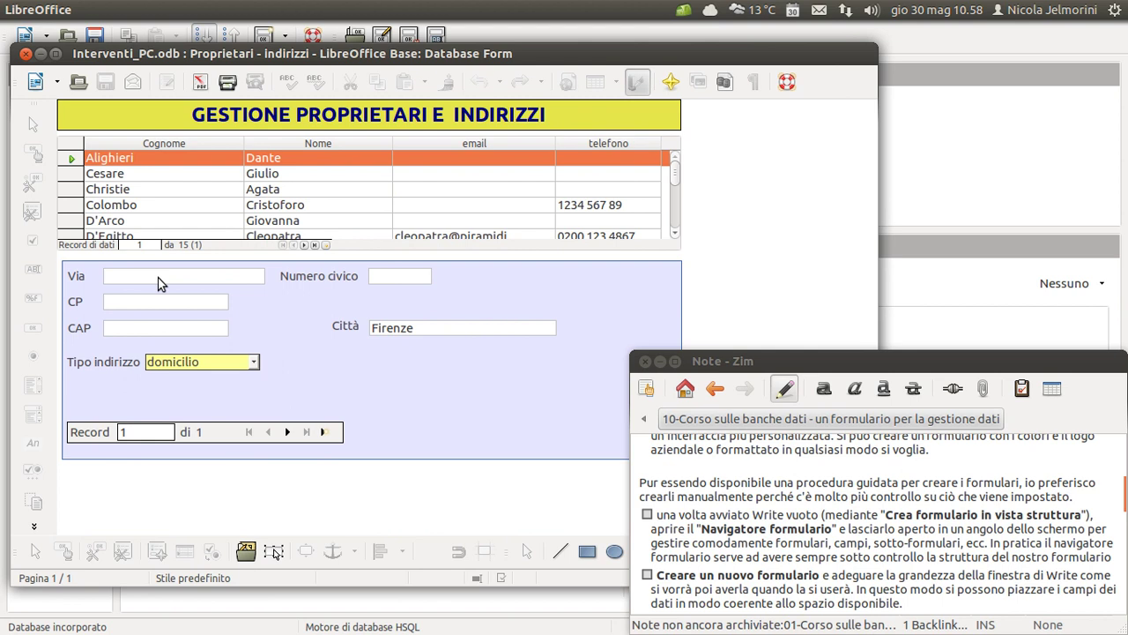
left_click(73, 176)
left_click(286, 431)
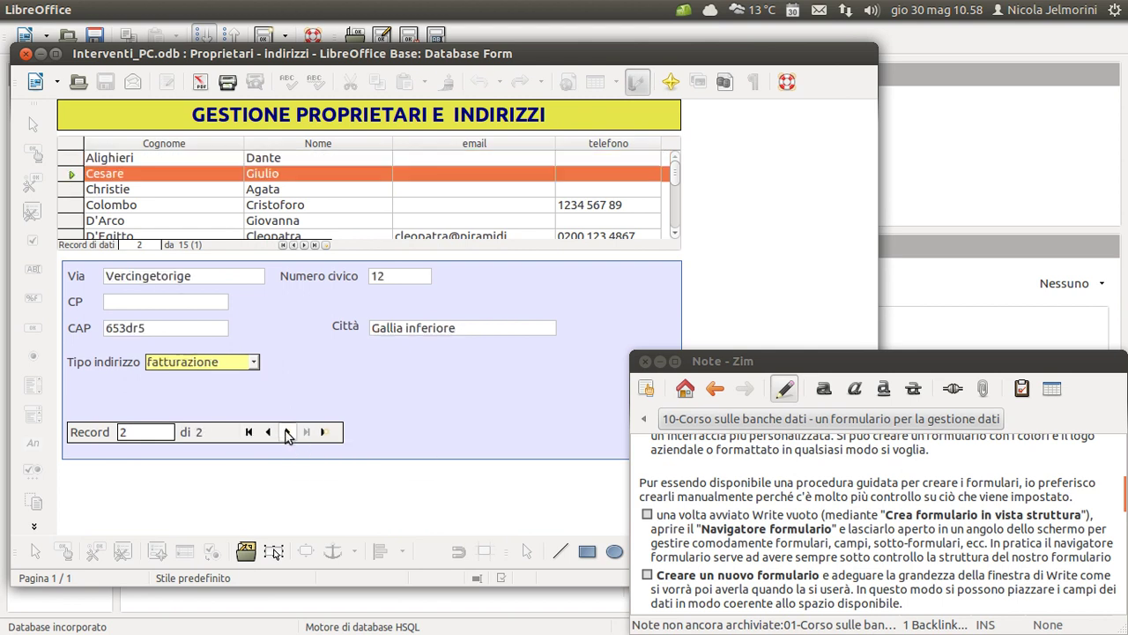
left_click(268, 431)
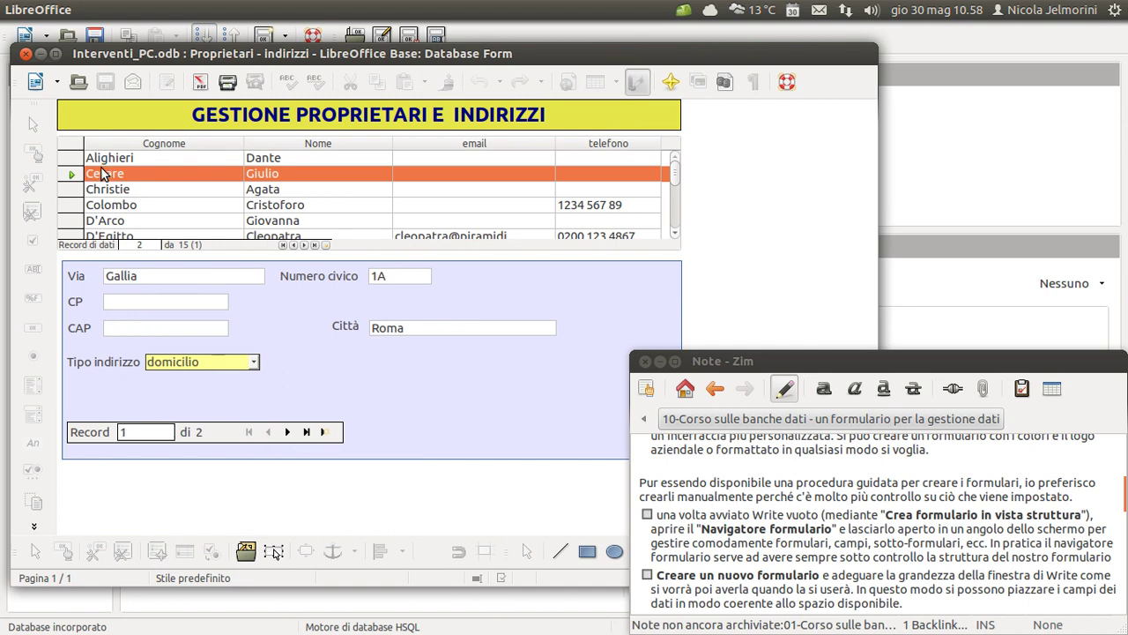
left_click(287, 431)
left_click(268, 431)
left_click(288, 432)
left_click(268, 431)
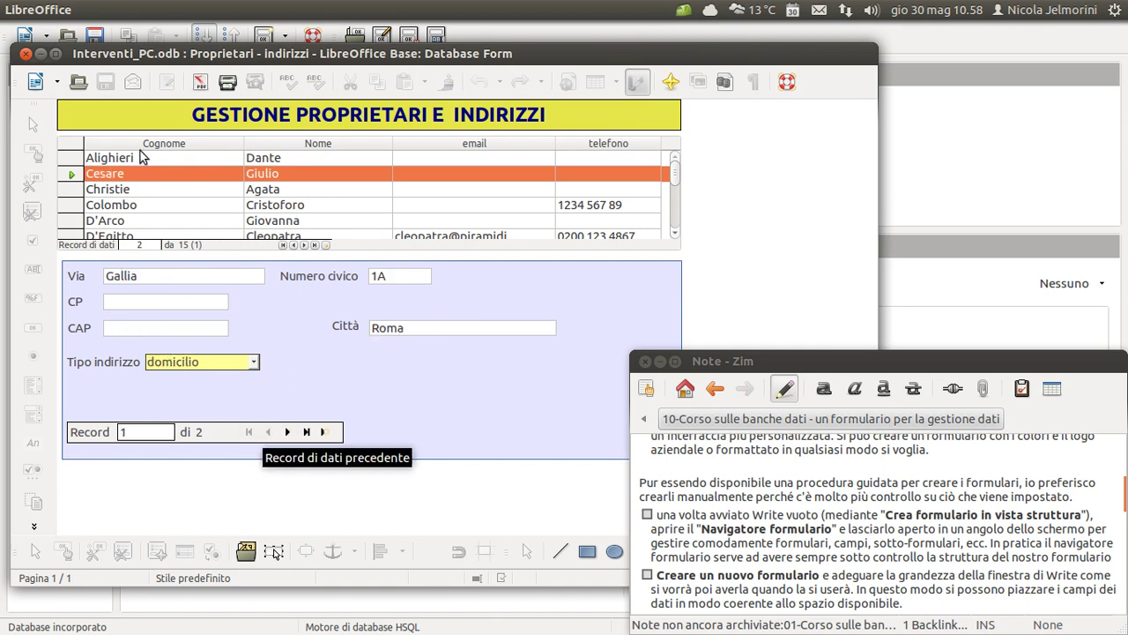
Step: View the addresses of the first four owners one after another and bring up the end of the owner list
left_click(70, 158)
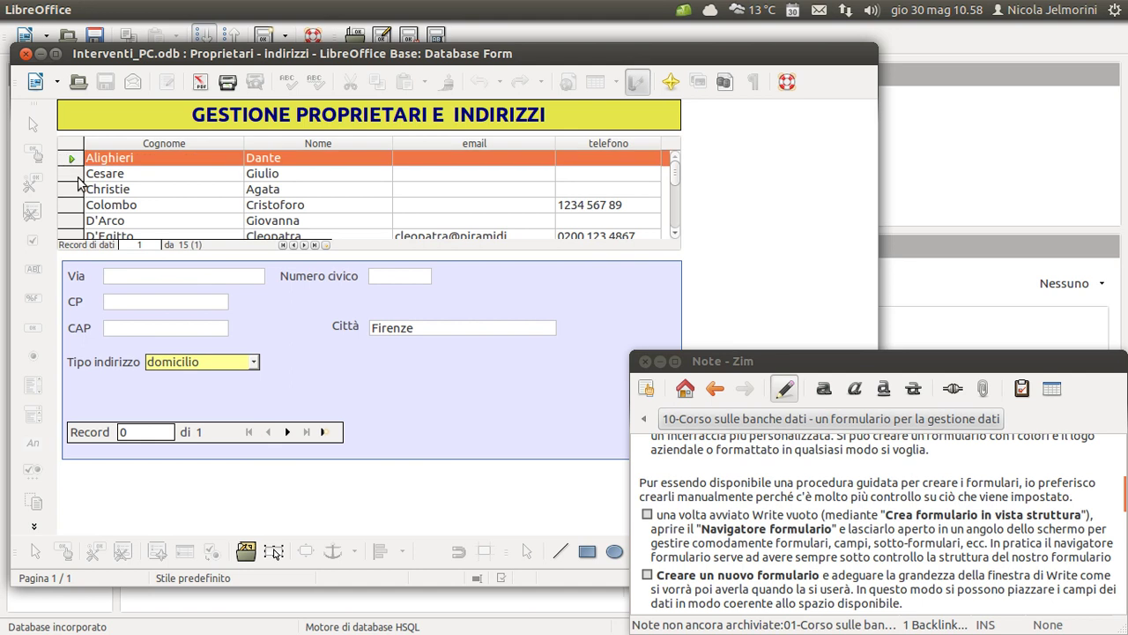
left_click(74, 175)
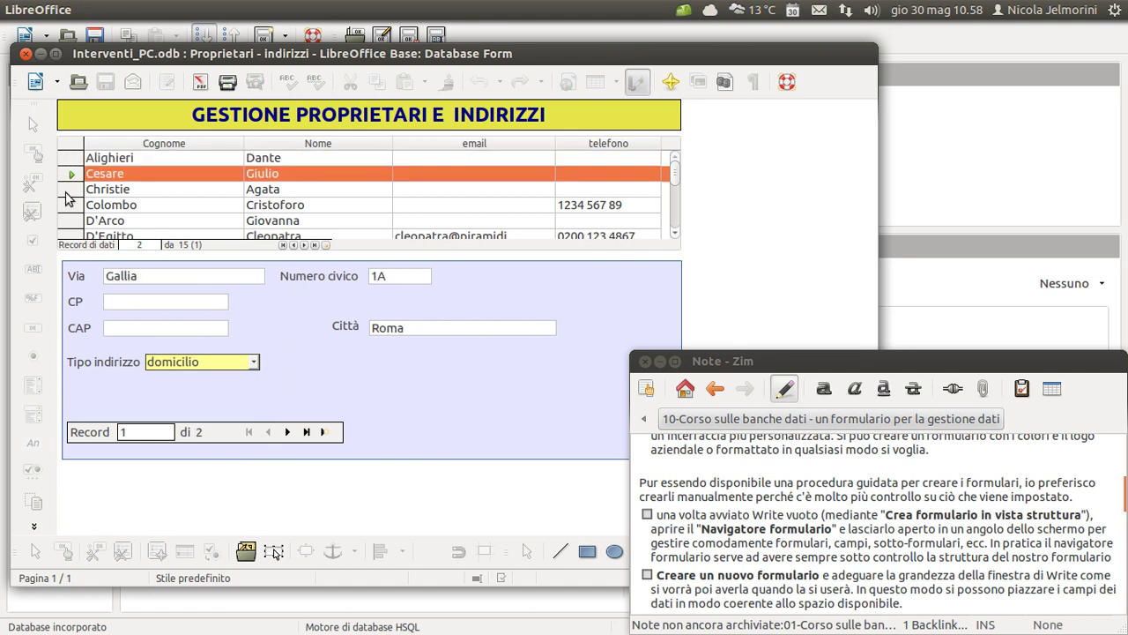
left_click(68, 194)
left_click(71, 206)
scroll(69, 216, "down", 4)
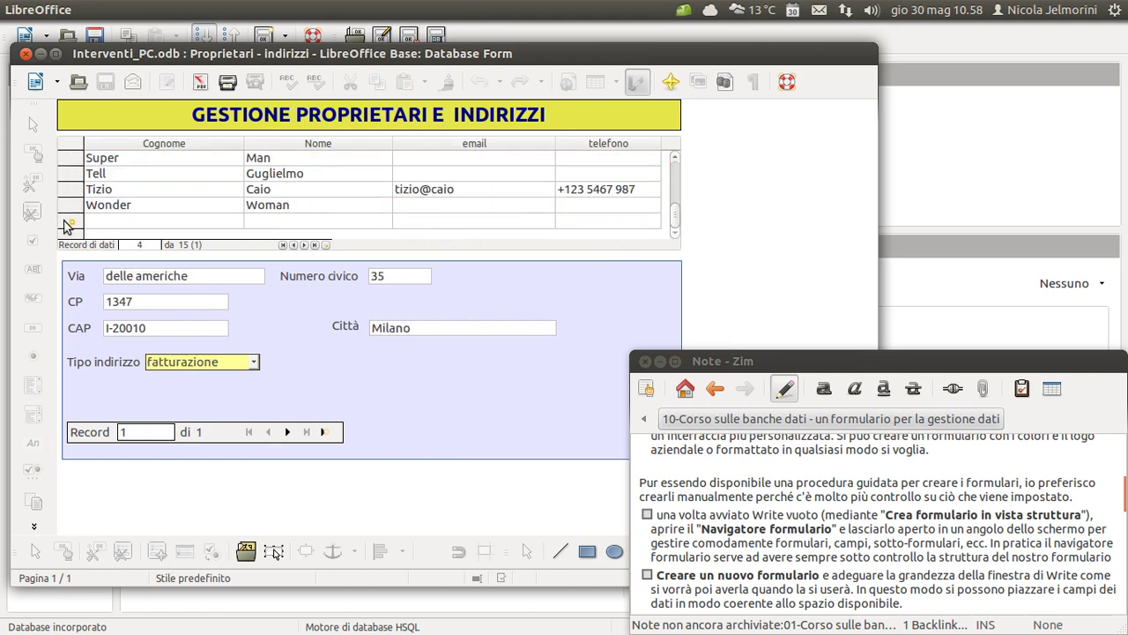
Step: View the addresses of the last owner and the third-from-last owner in the list, shifting the form window slightly aside
left_click(71, 204)
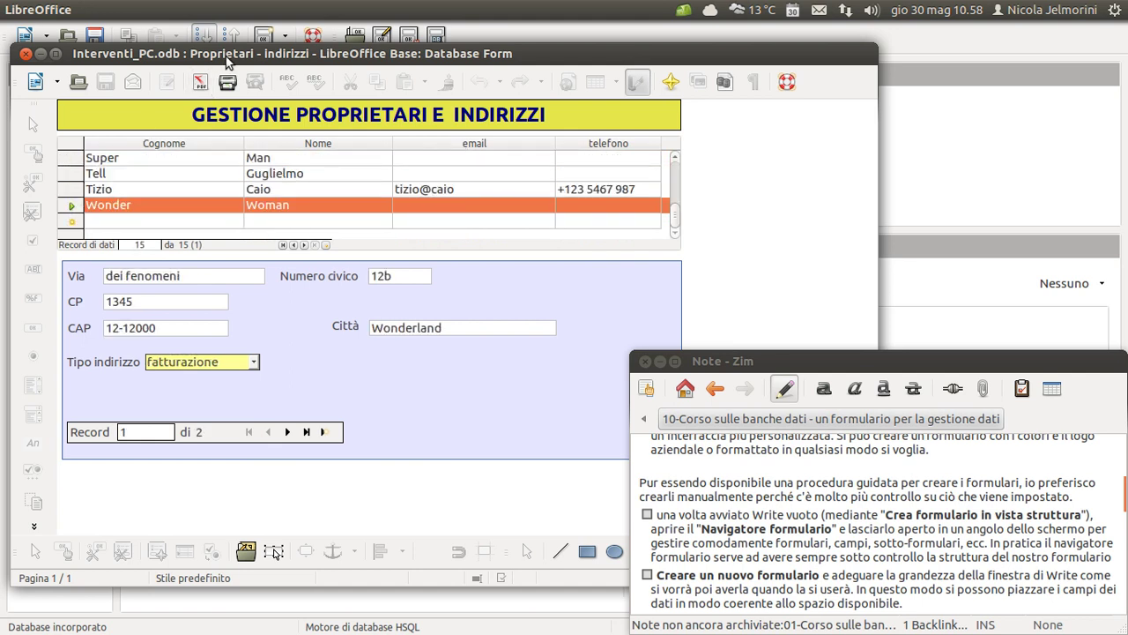
left_click_drag(228, 60, 276, 53)
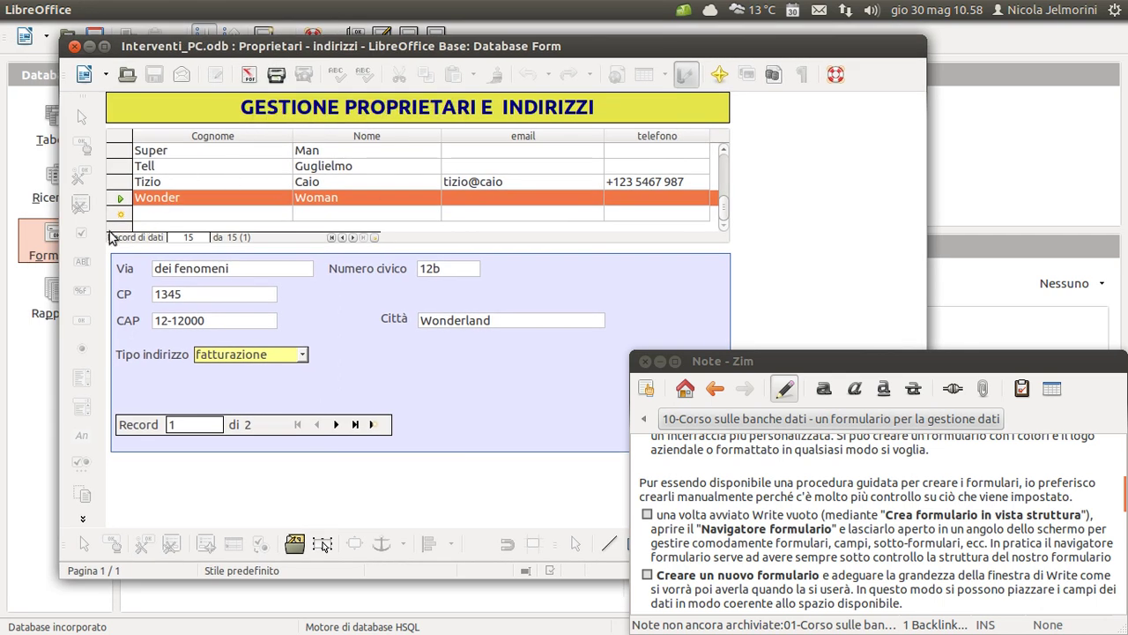
left_click(123, 167)
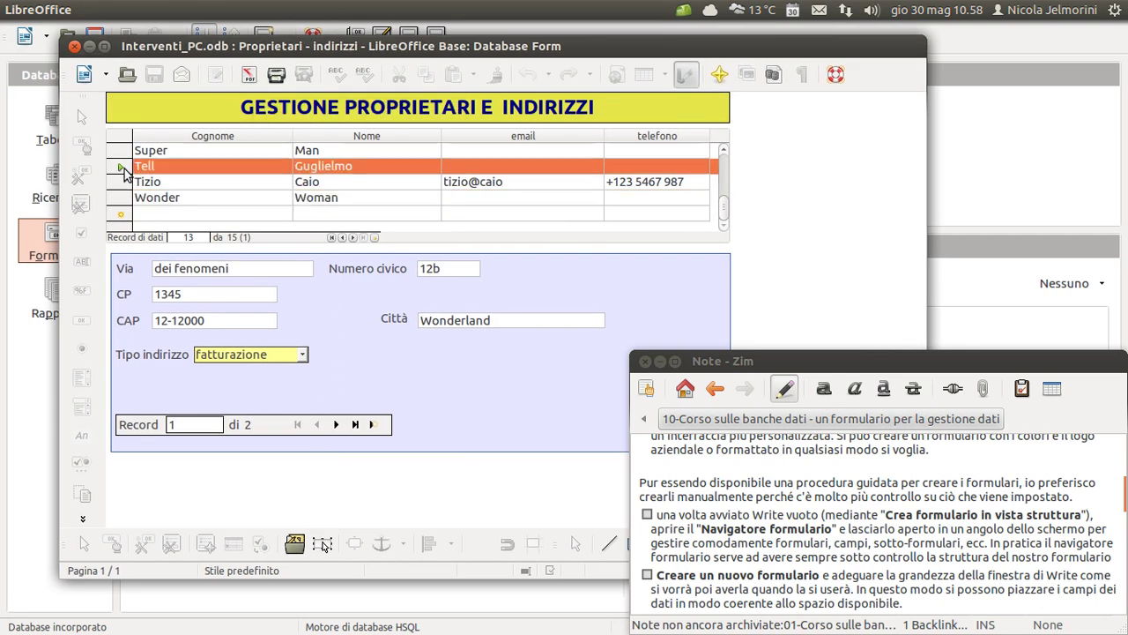
left_click(178, 168)
left_click(185, 166)
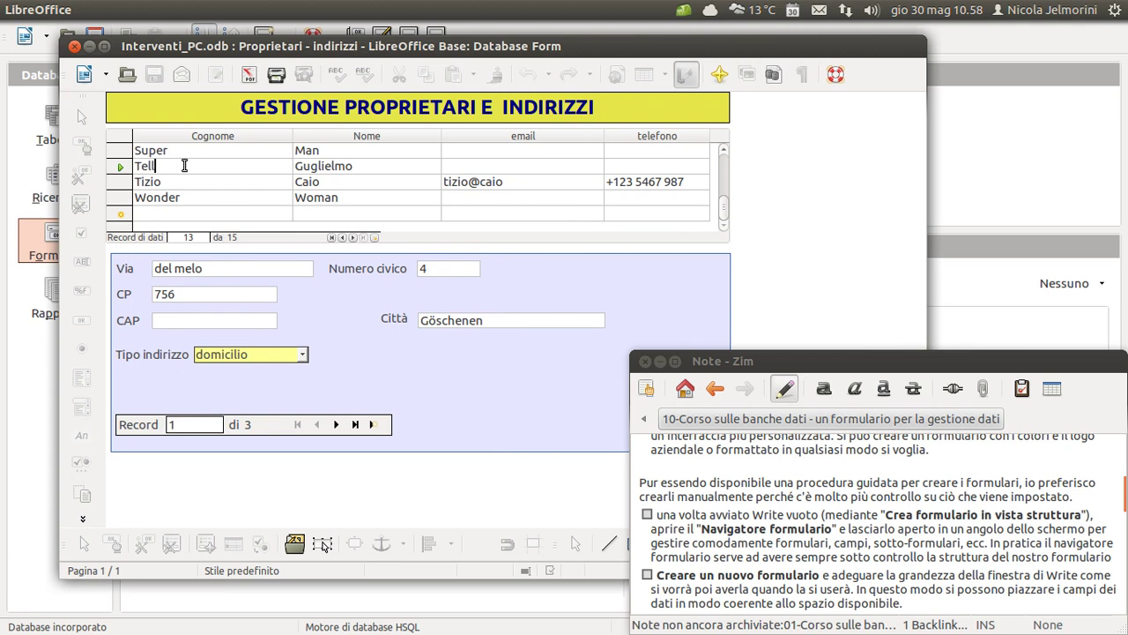
Step: View the addresses of the final four owners in the list one after another, starting from the fourth-from-last
left_click(184, 155)
left_click(319, 151)
left_click(328, 151)
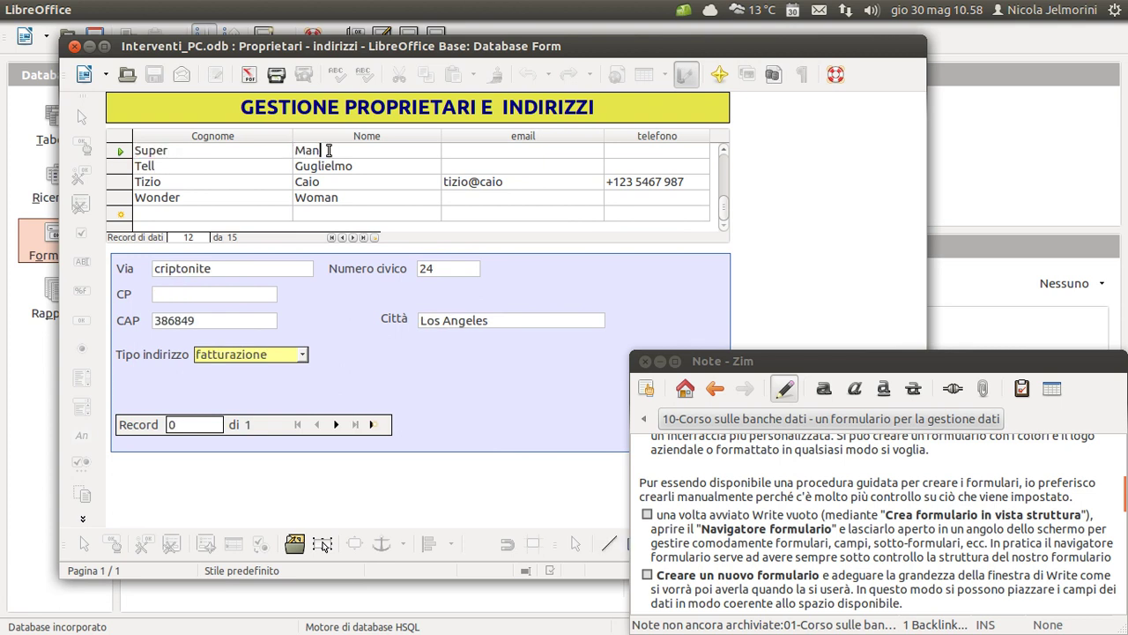
left_click(337, 171)
left_click(312, 183)
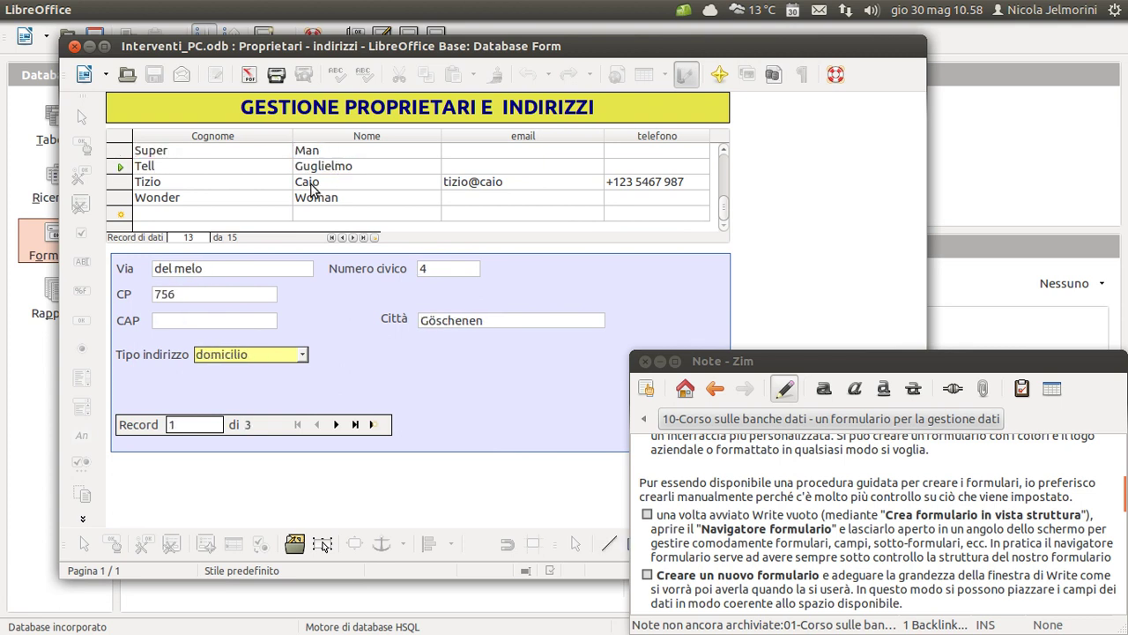
left_click(312, 184)
left_click(319, 198)
left_click(320, 198)
Step: Review the addresses of the last and fourth-from-last owners, and place the cursor in the latter's Via field
left_click(474, 182)
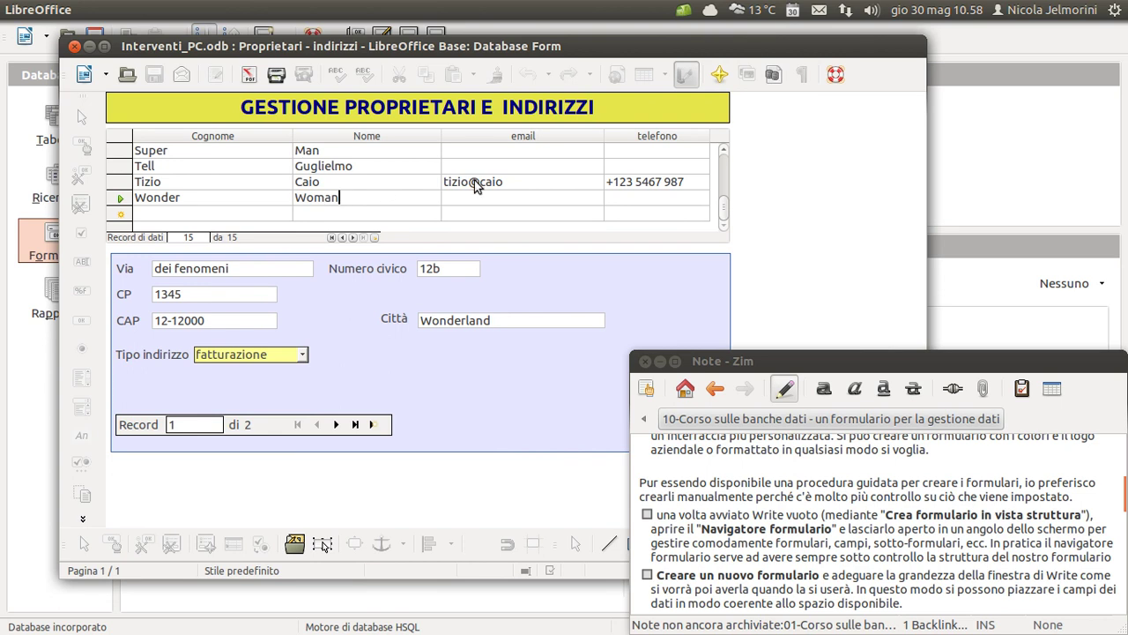
left_click(121, 215)
left_click(142, 199)
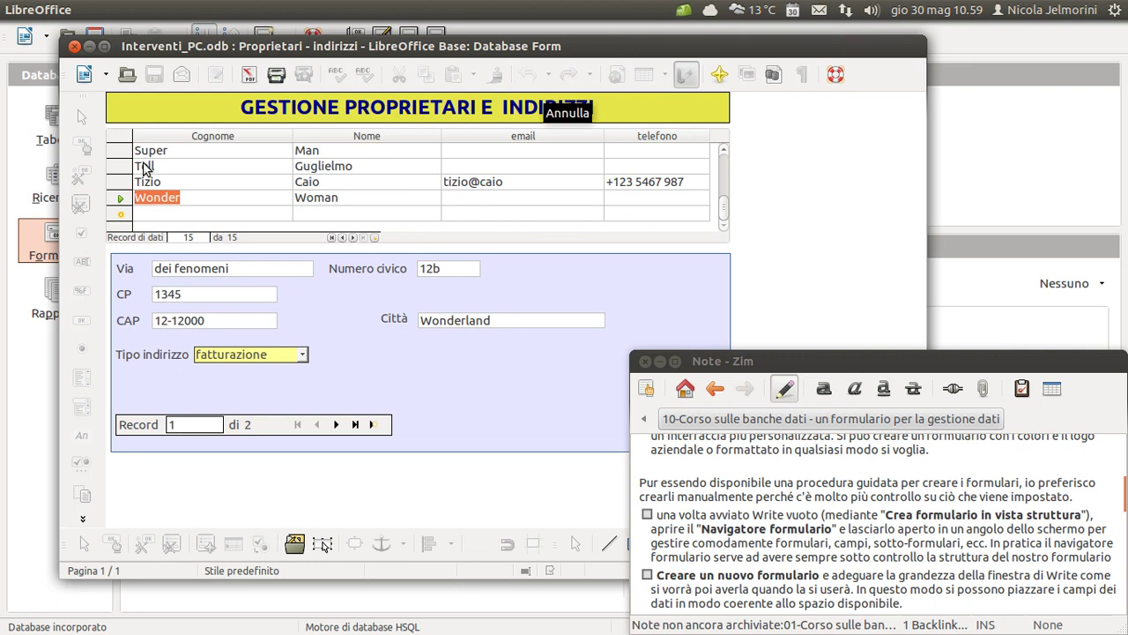
left_click(121, 151)
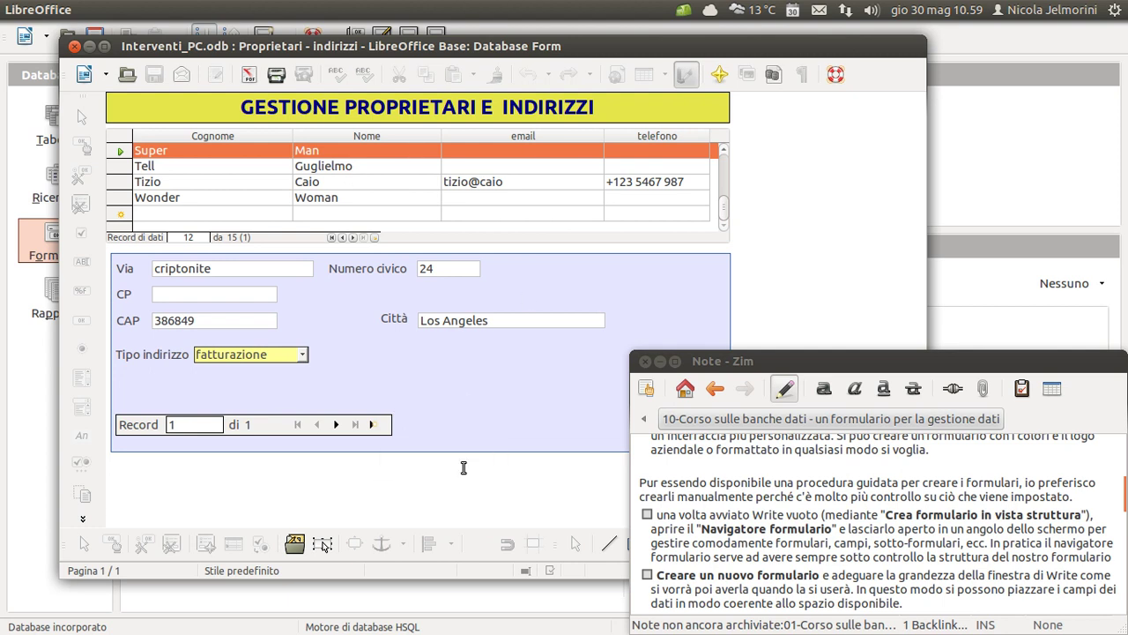
left_click(273, 270)
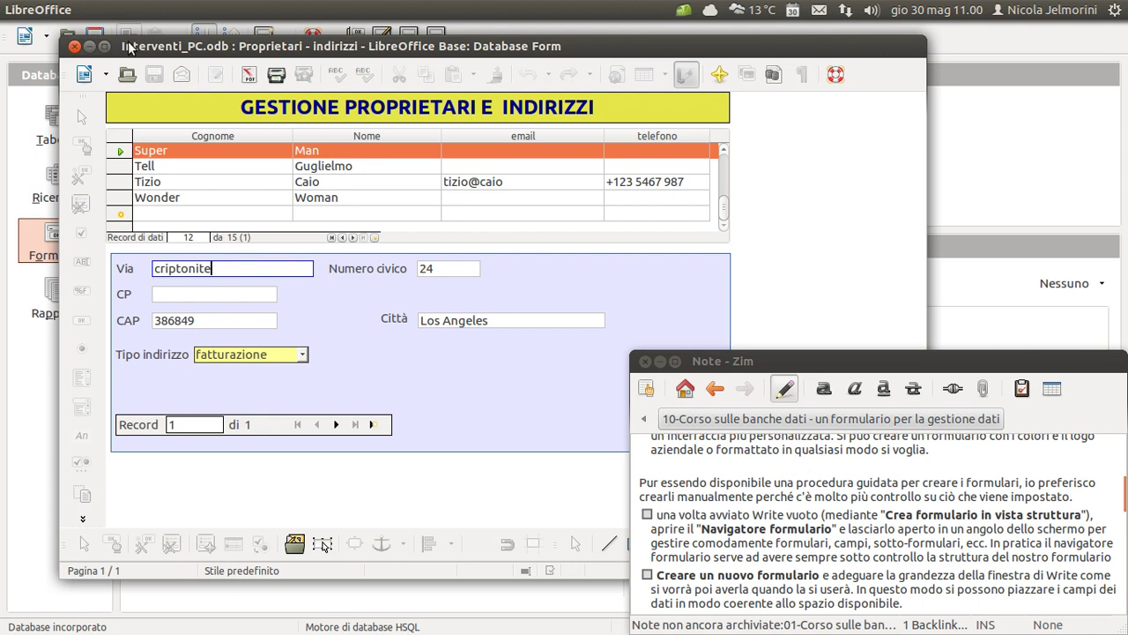
Step: Close the Proprietari - indirizzi form, open the Tipo PC - fabbricante - PC - proprietario form and move its window clear of the notes
left_click(75, 47)
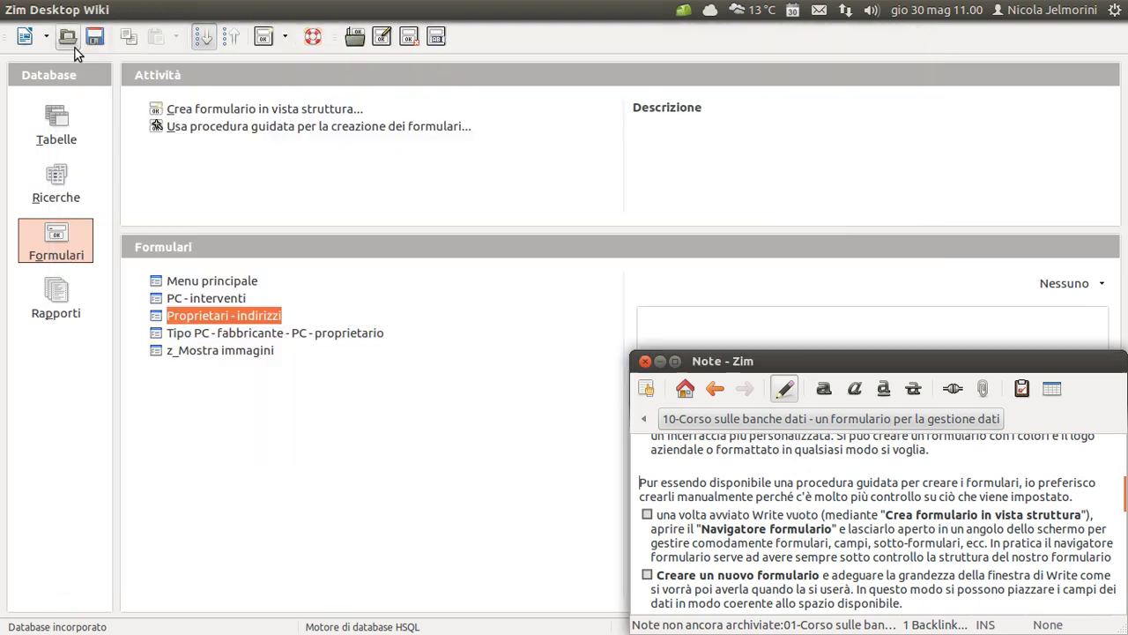
double_click(205, 333)
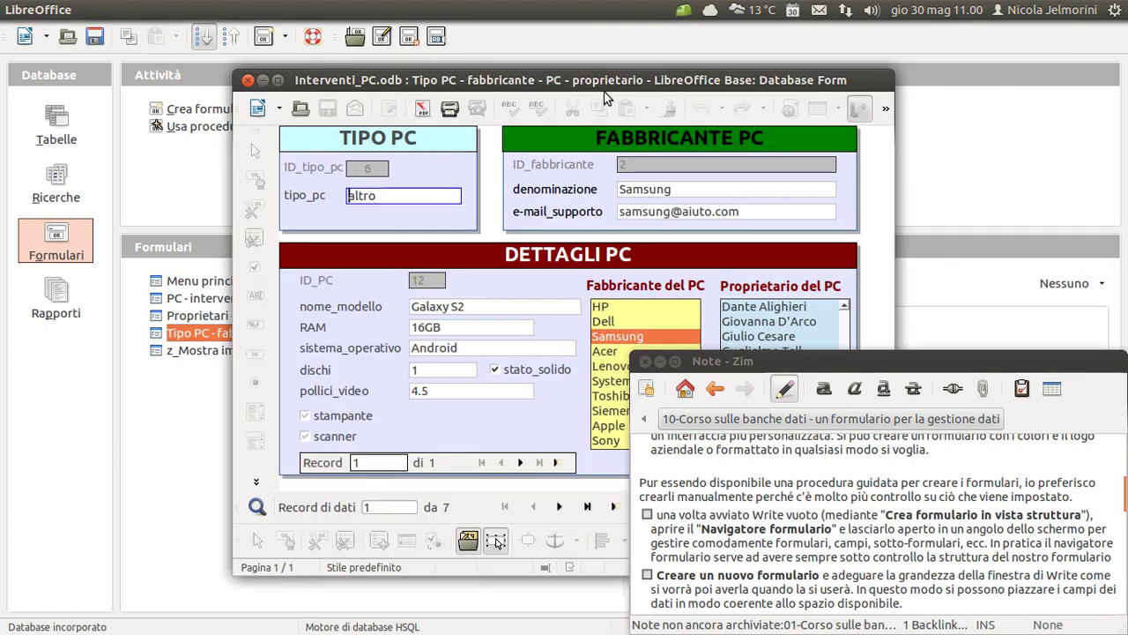
left_click_drag(611, 85, 379, 51)
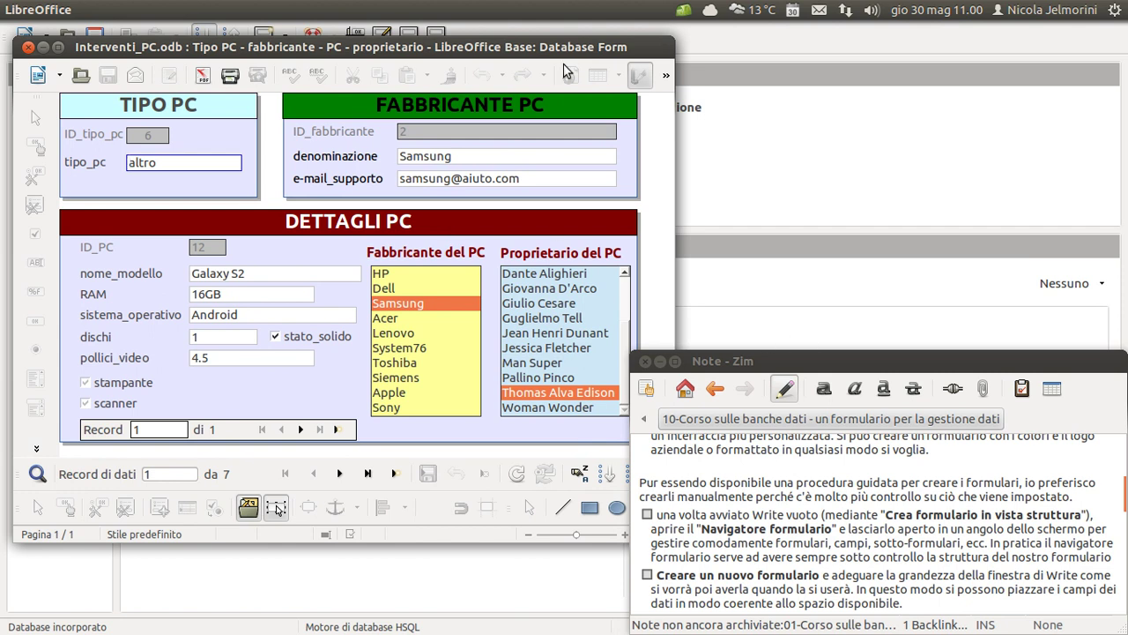
left_click_drag(572, 44, 564, 39)
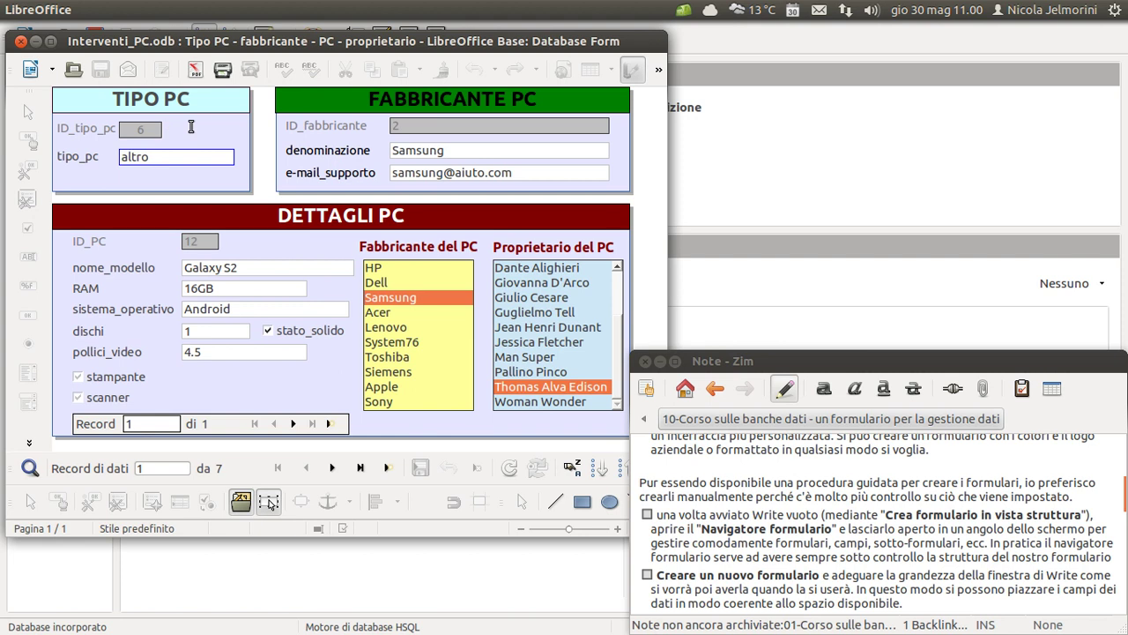
Step: Page back and forth among the altro, desktop and laptop PC types to view their linked details, returning to desktop
left_click(334, 469)
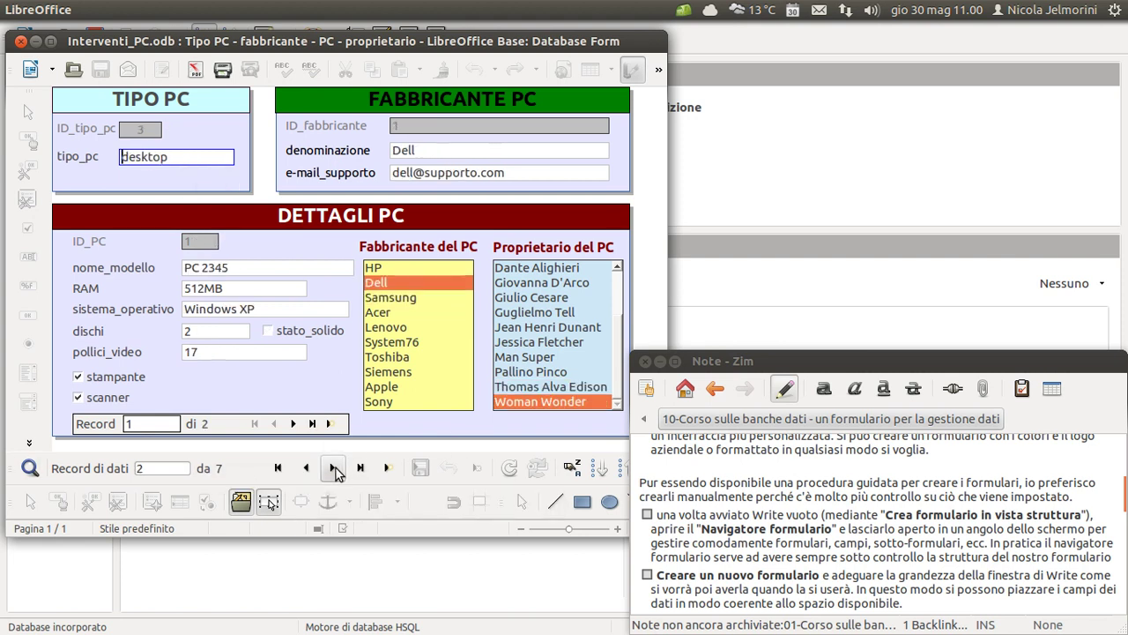
left_click(305, 469)
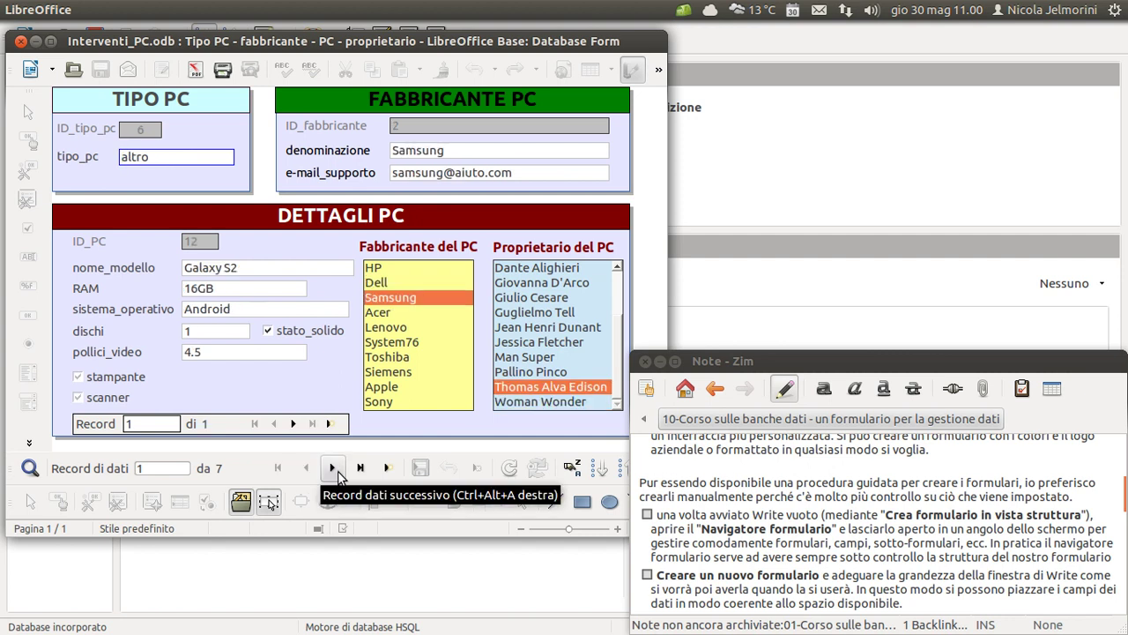
left_click(333, 468)
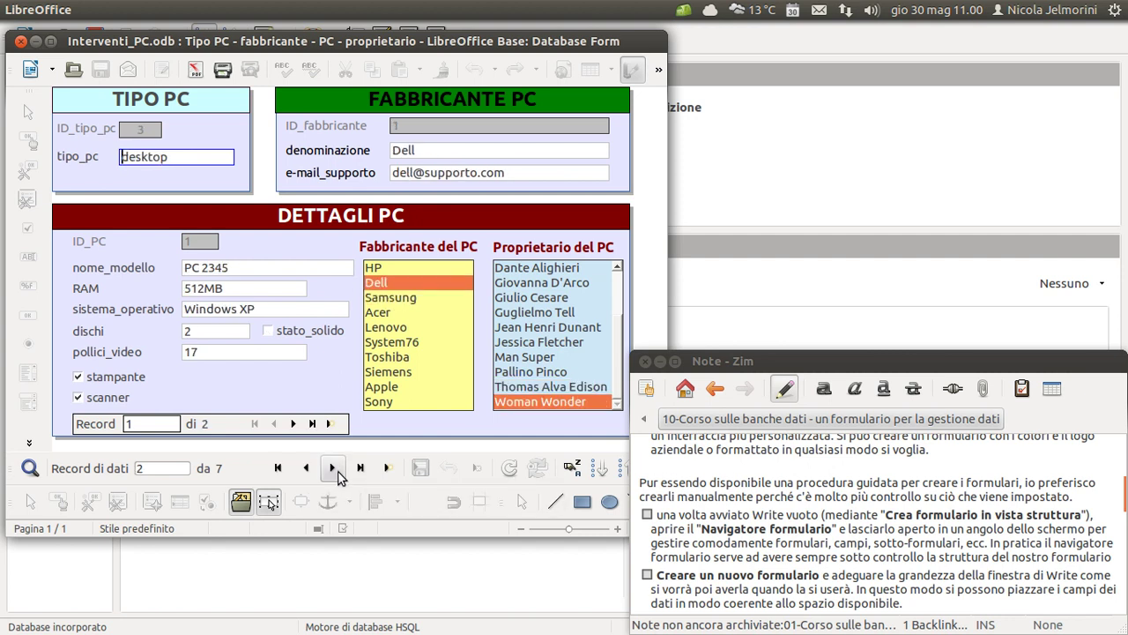
left_click(333, 468)
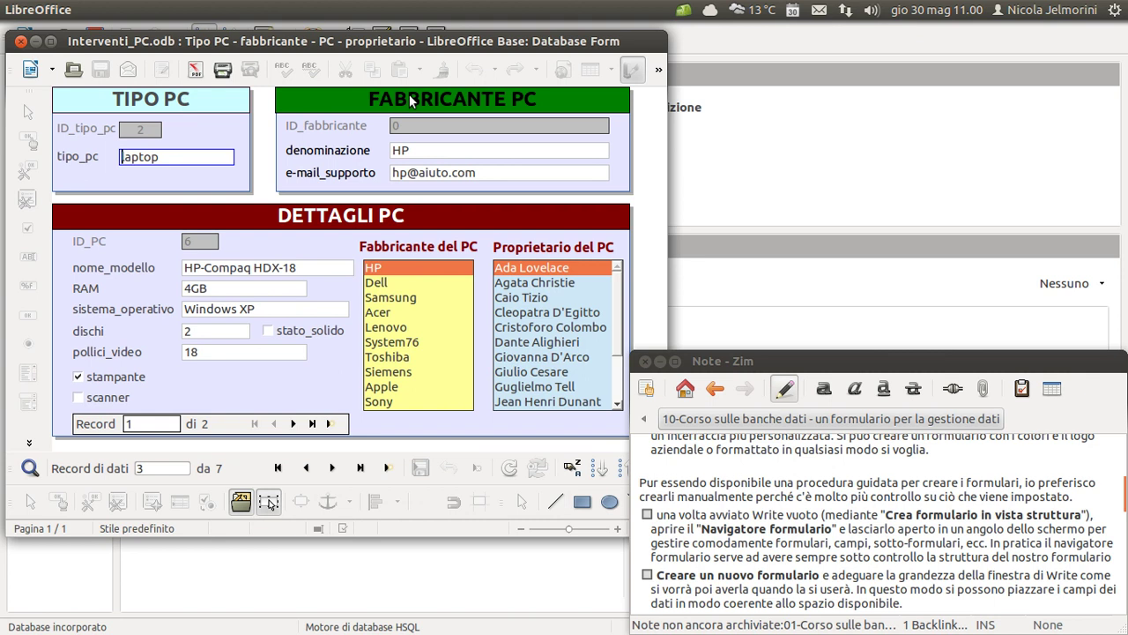
left_click(307, 469)
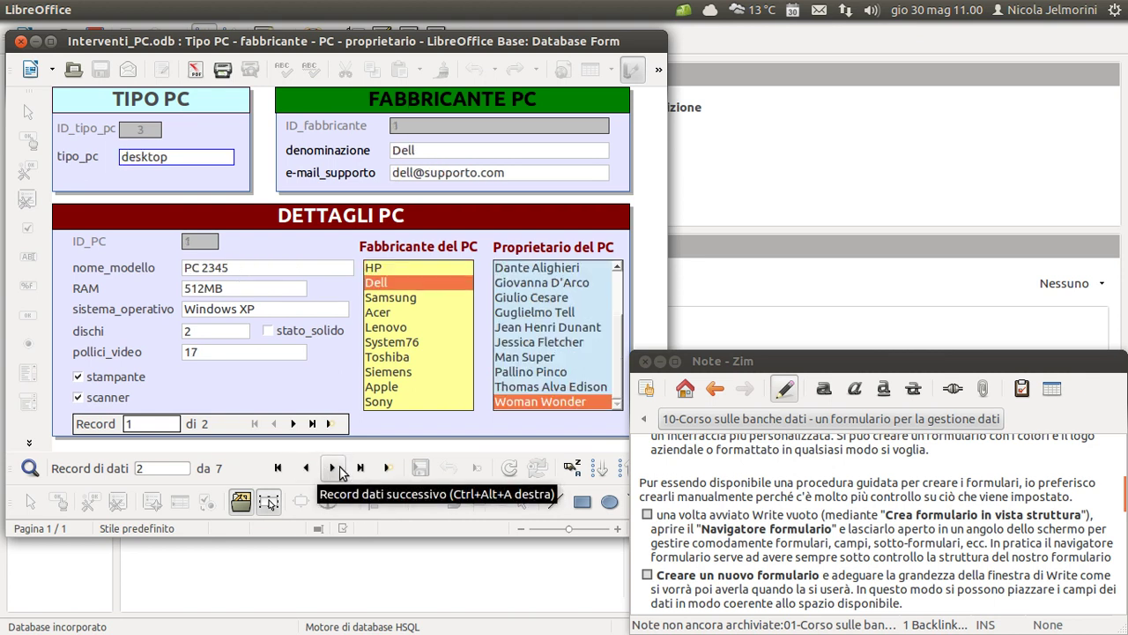
left_click(332, 468)
left_click(306, 468)
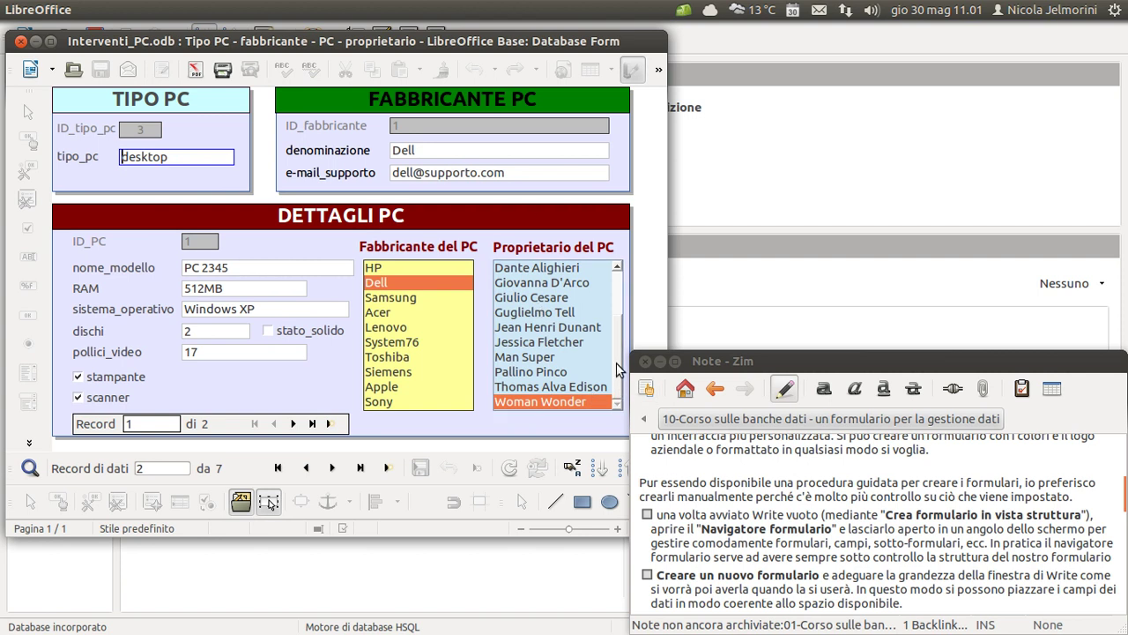
Step: Page repeatedly between the two PCs of the desktop type to compare their details, manufacturers and owners
left_click_drag(362, 42, 361, 37)
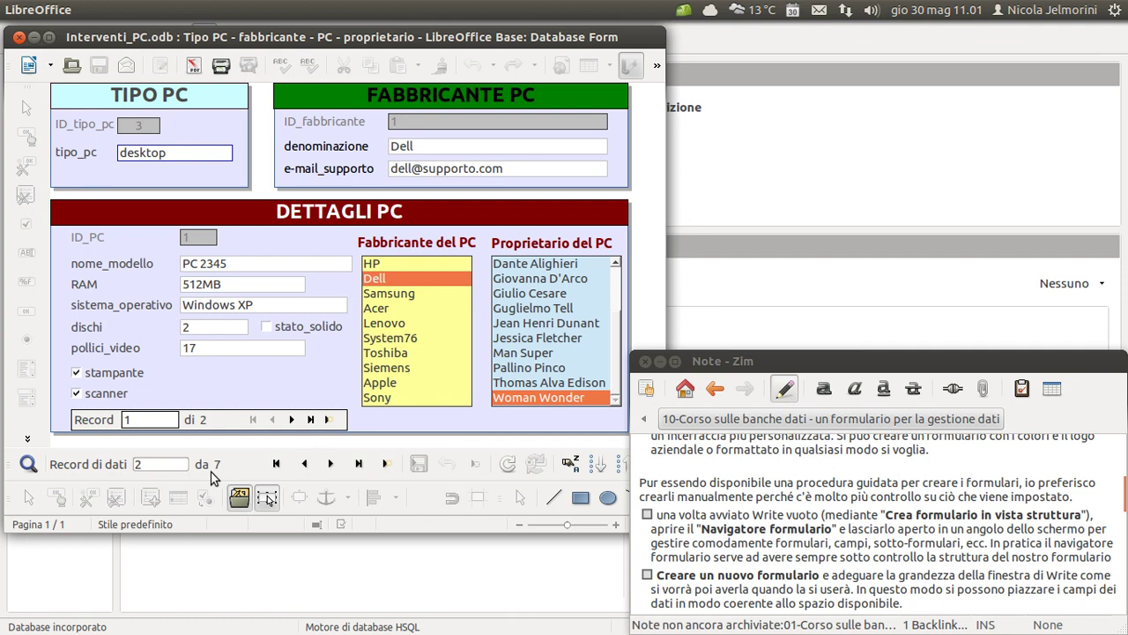
left_click(291, 420)
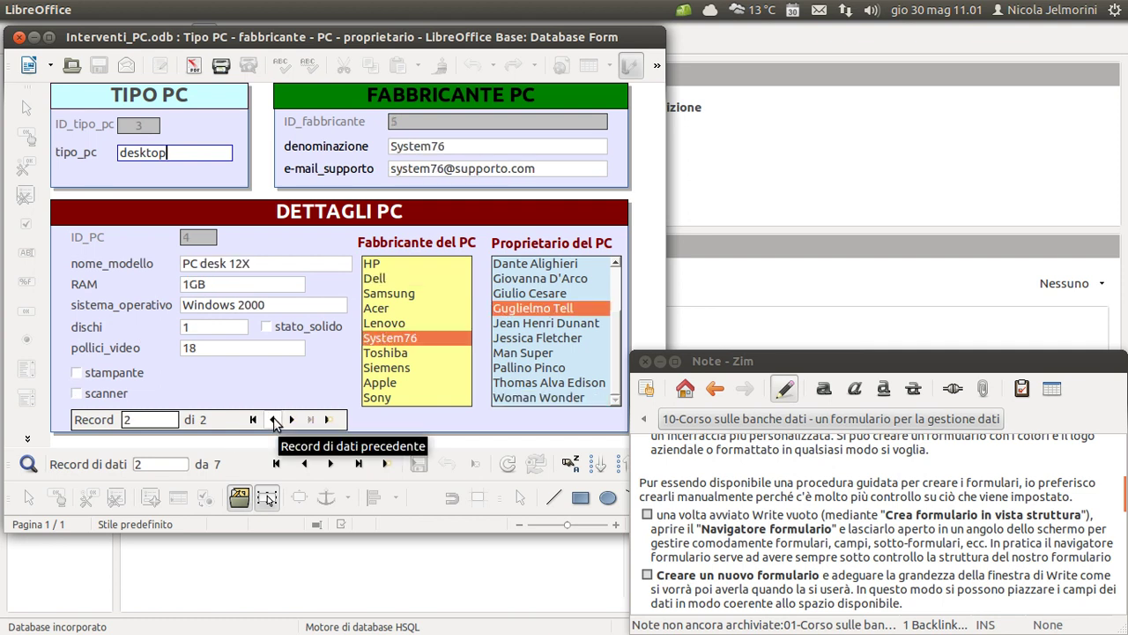
left_click(274, 419)
left_click(291, 420)
left_click(273, 420)
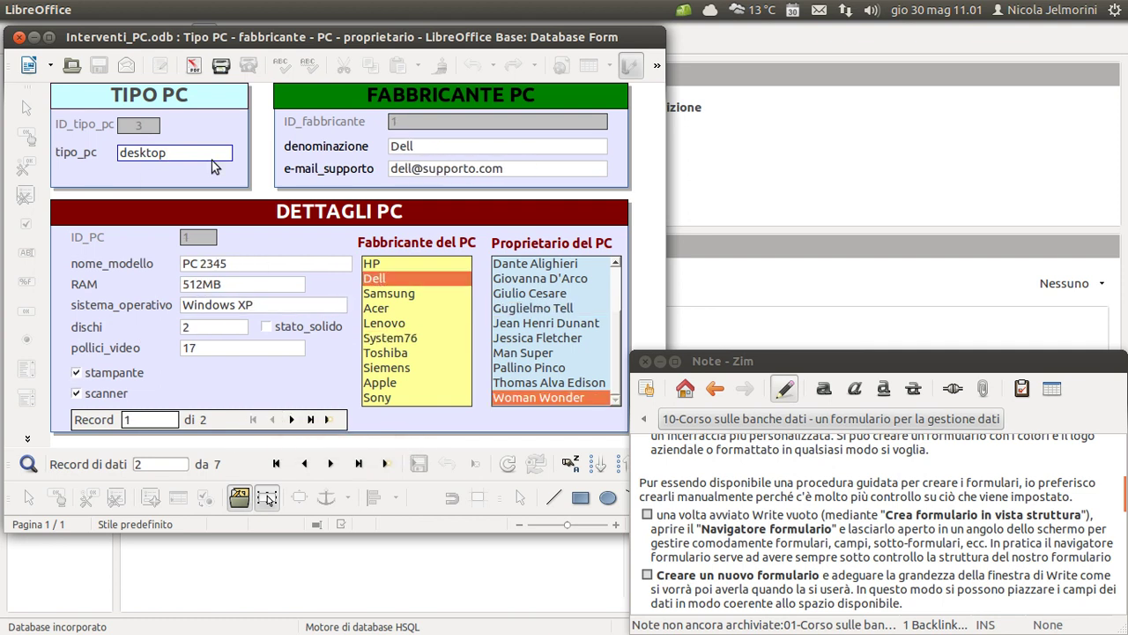
left_click(291, 419)
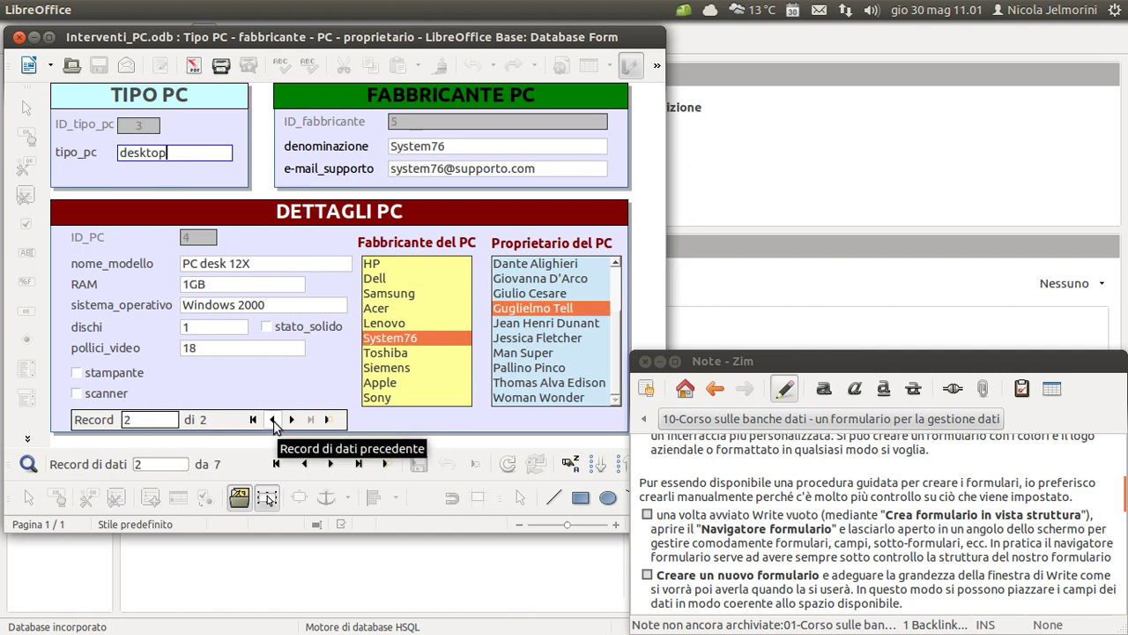
left_click(274, 421)
left_click(291, 420)
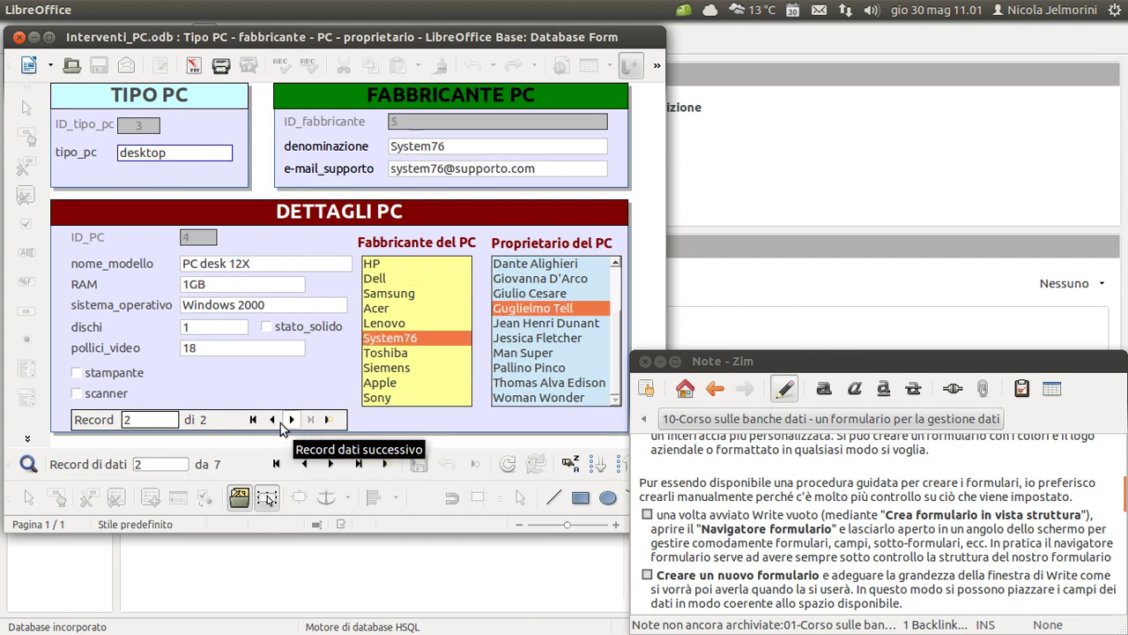
Step: Return to the altro PC type and page forward through the PC types up to the last one
left_click(303, 465)
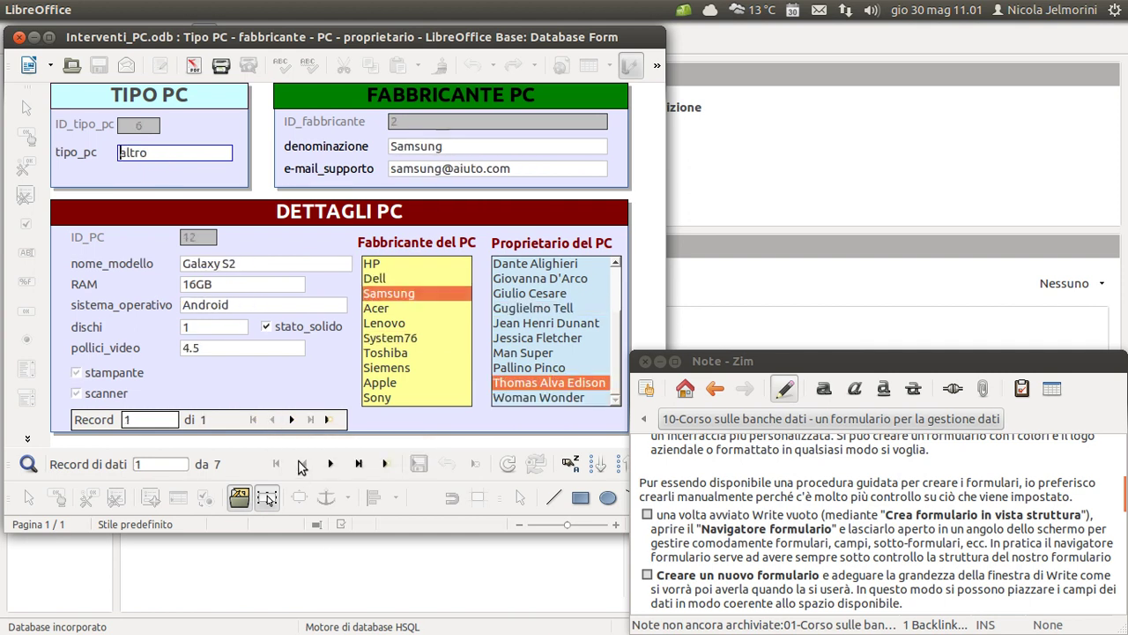
left_click(329, 465)
left_click(329, 464)
left_click(330, 464)
left_click(330, 465)
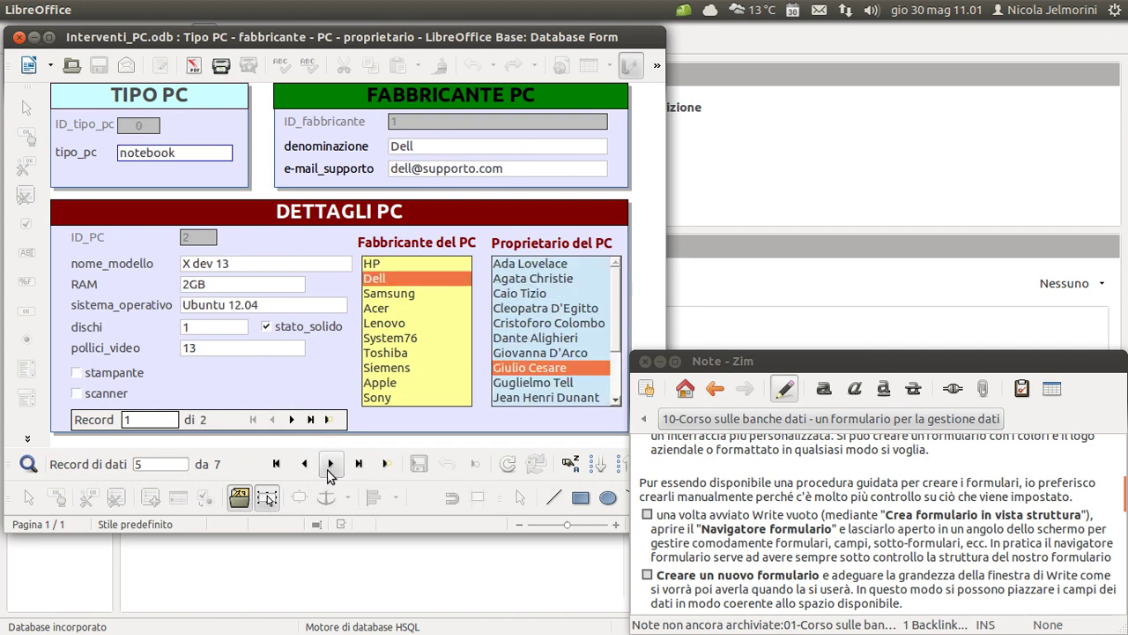
left_click(330, 465)
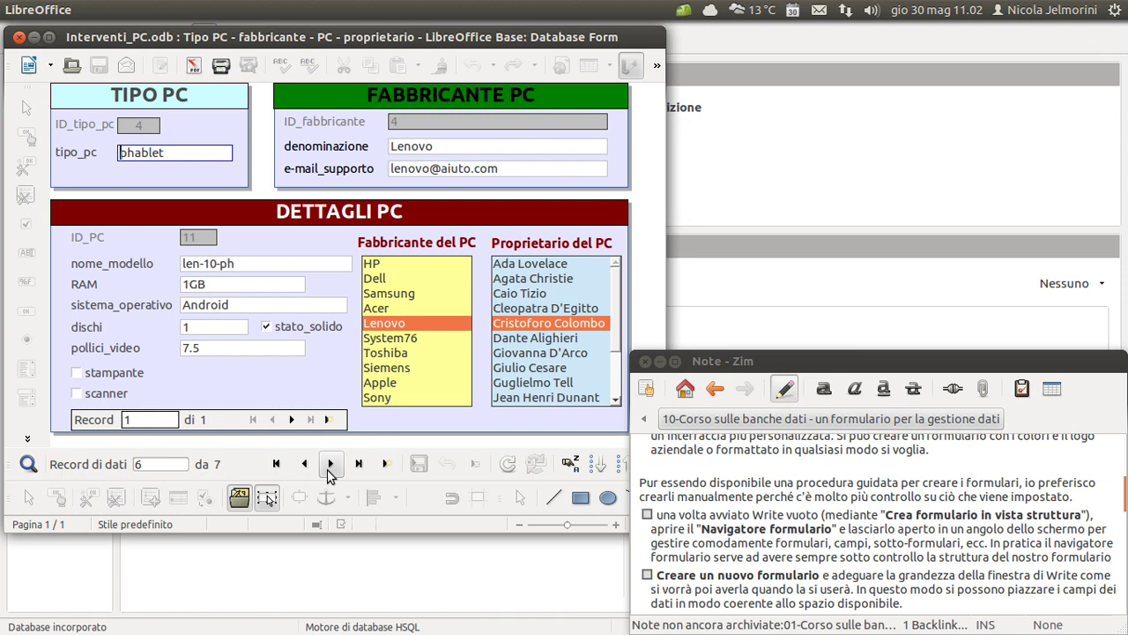
left_click(330, 465)
Step: Go back to the notebook PC type and view its second PC before returning to the first
left_click(304, 465)
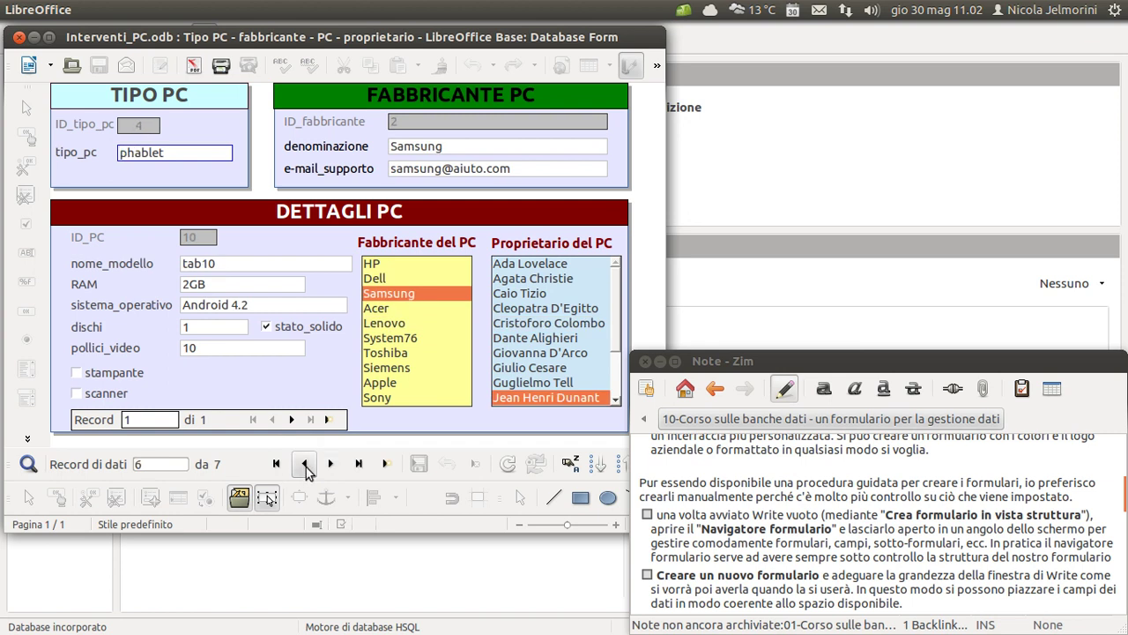
left_click(304, 464)
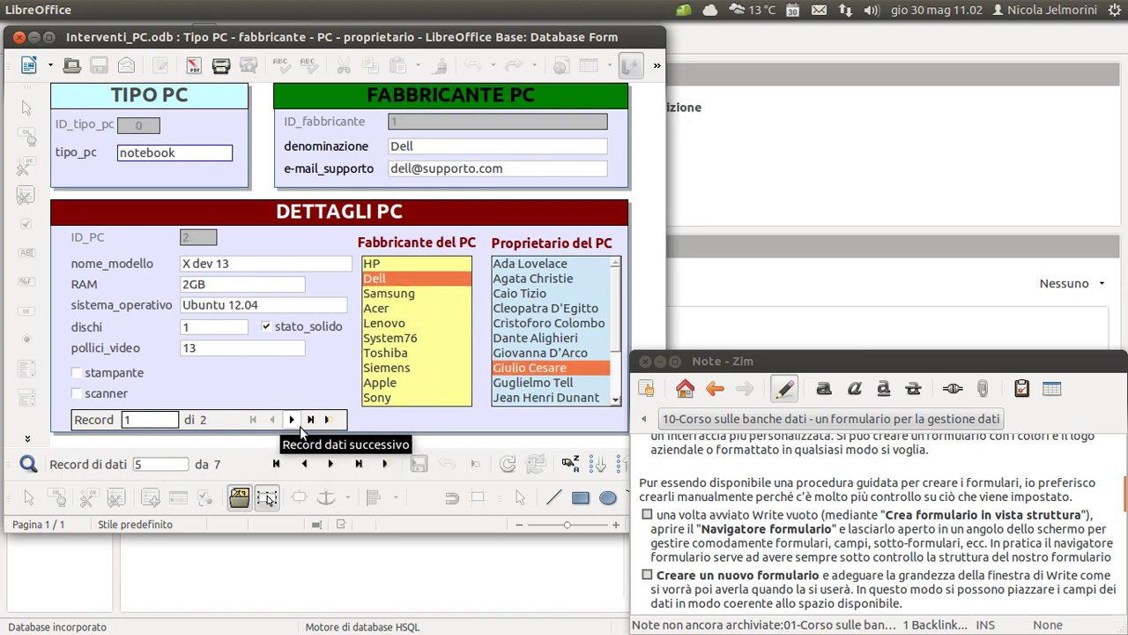
left_click(294, 420)
left_click(272, 419)
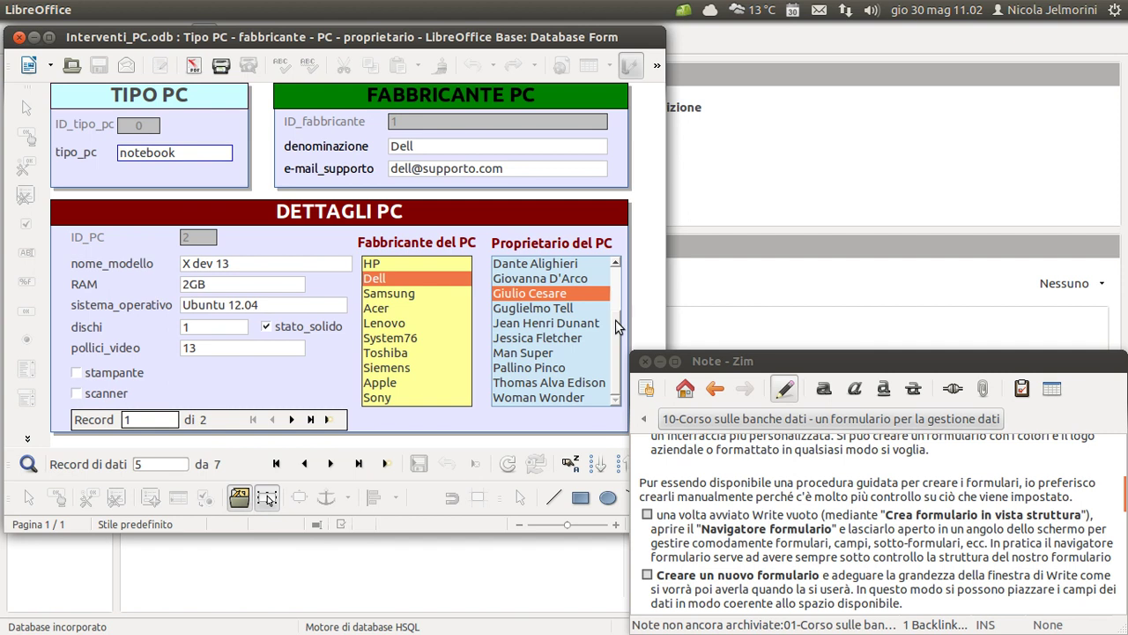
Step: Look through the Proprietario del PC list, and page between the two notebook PCs, ending on acer4-2013
left_click_drag(617, 341, 620, 275)
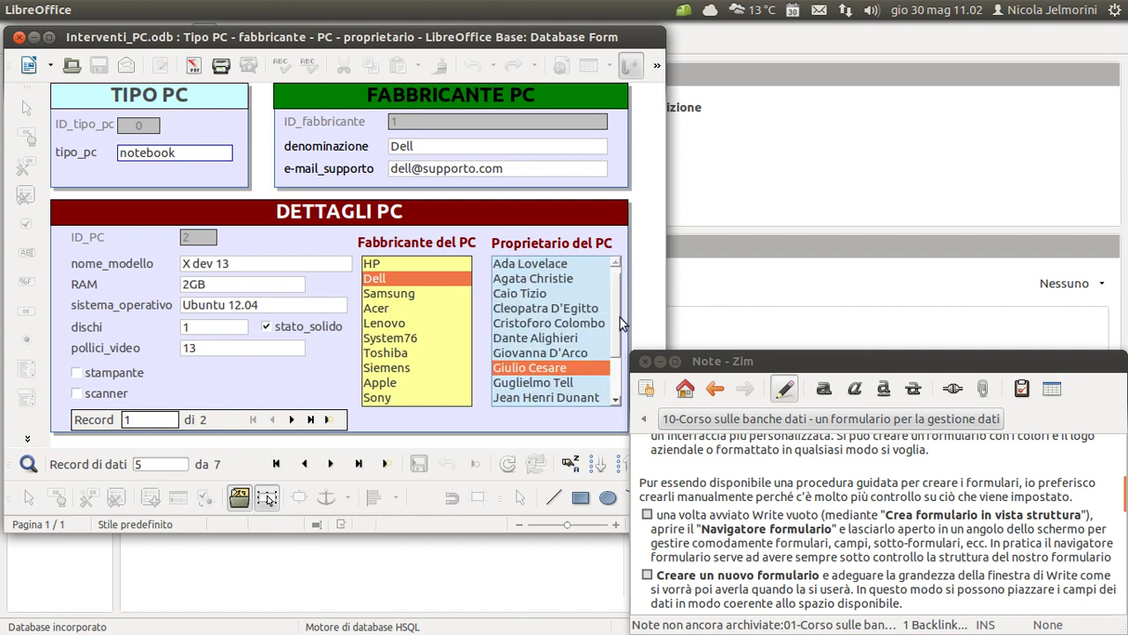
left_click_drag(620, 317, 621, 382)
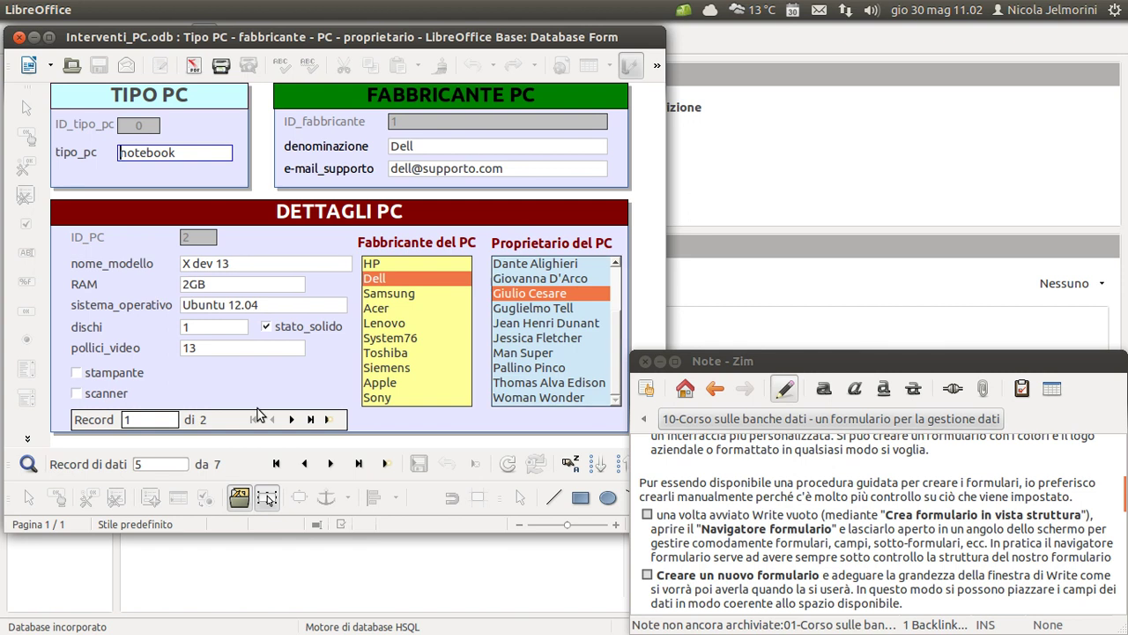
left_click(291, 419)
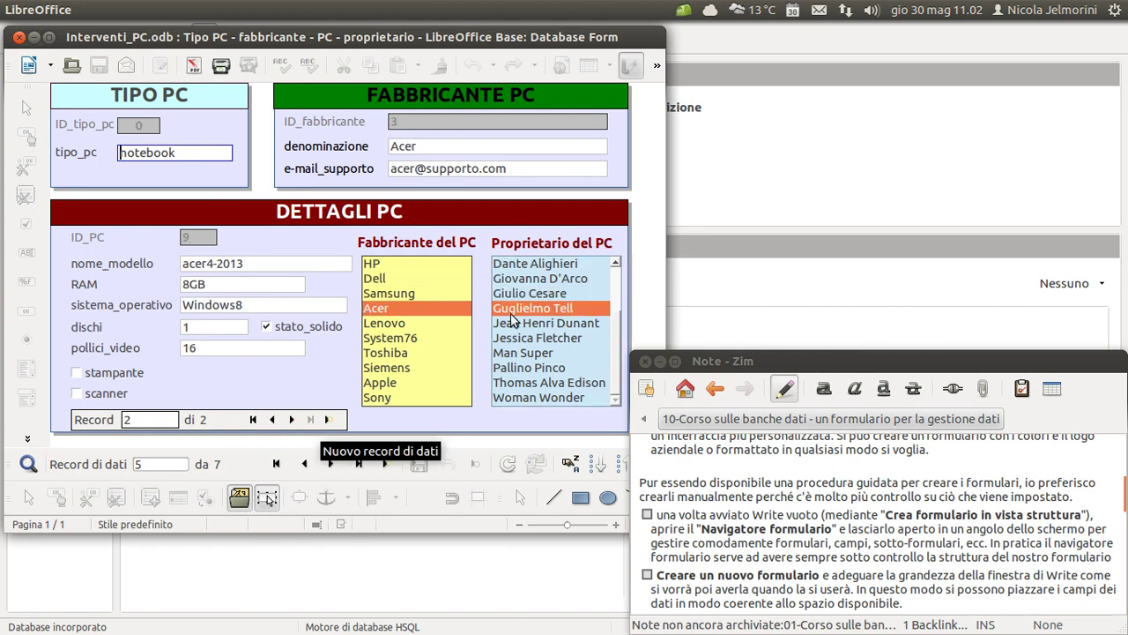
left_click(271, 420)
left_click(291, 420)
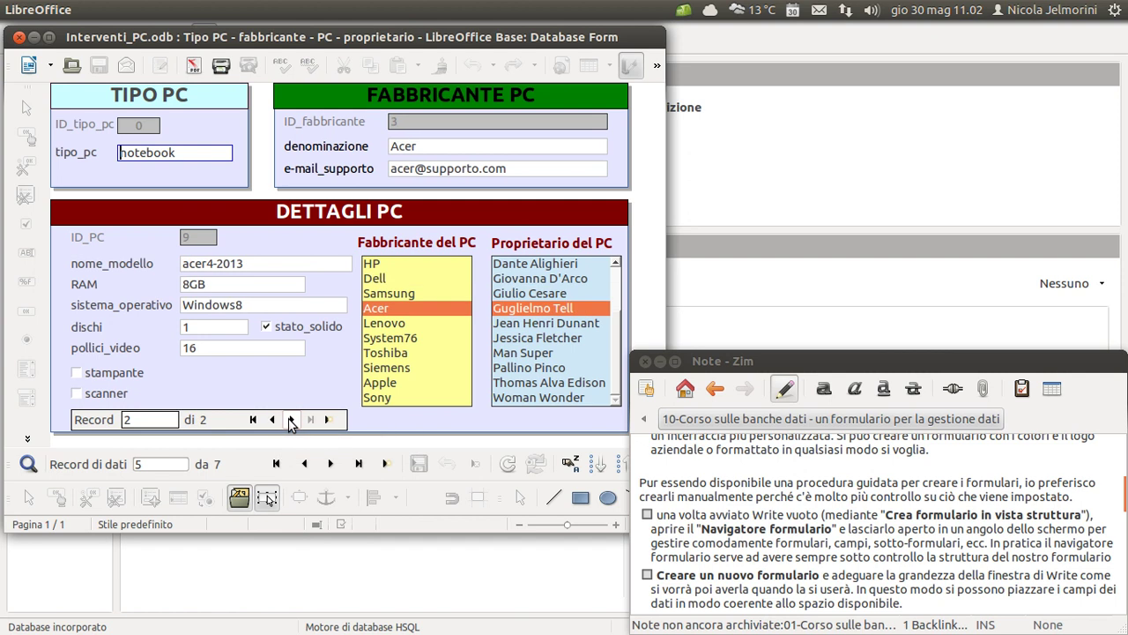
Step: Change the owner of the notebook PC acer4-2013 to Giovanna D'Arco and save the record
left_click(272, 420)
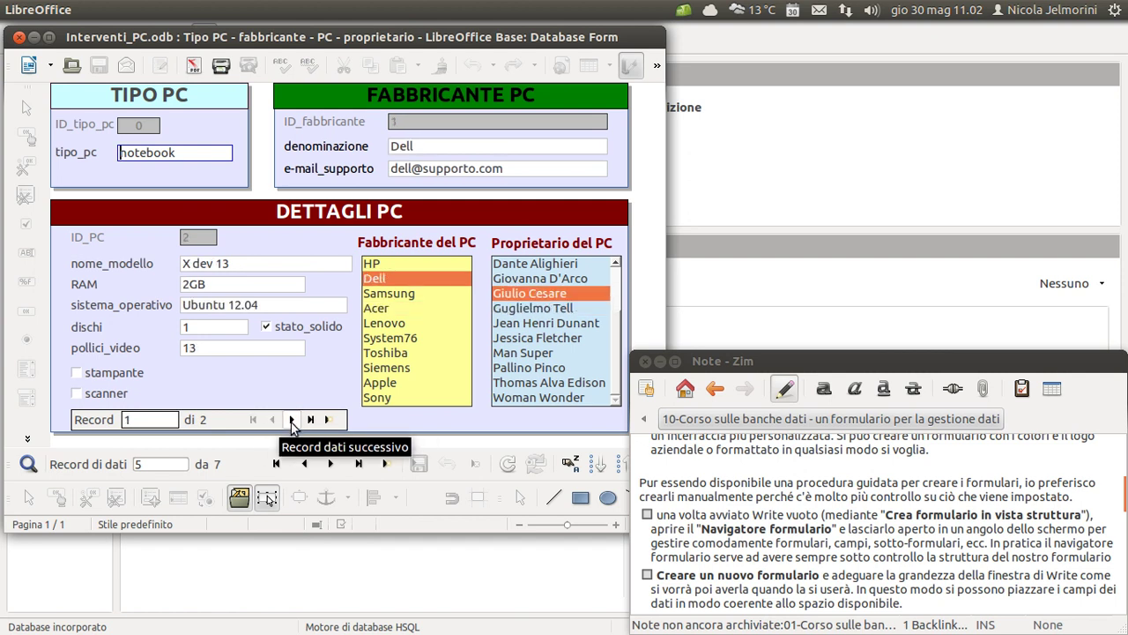
left_click(291, 420)
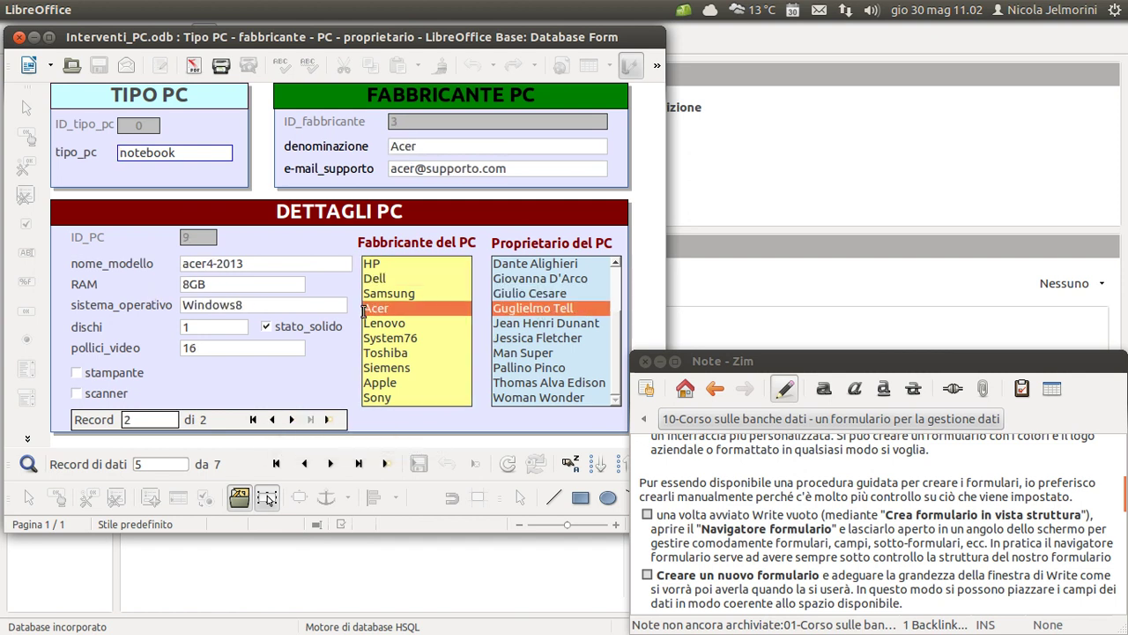
left_click(537, 279)
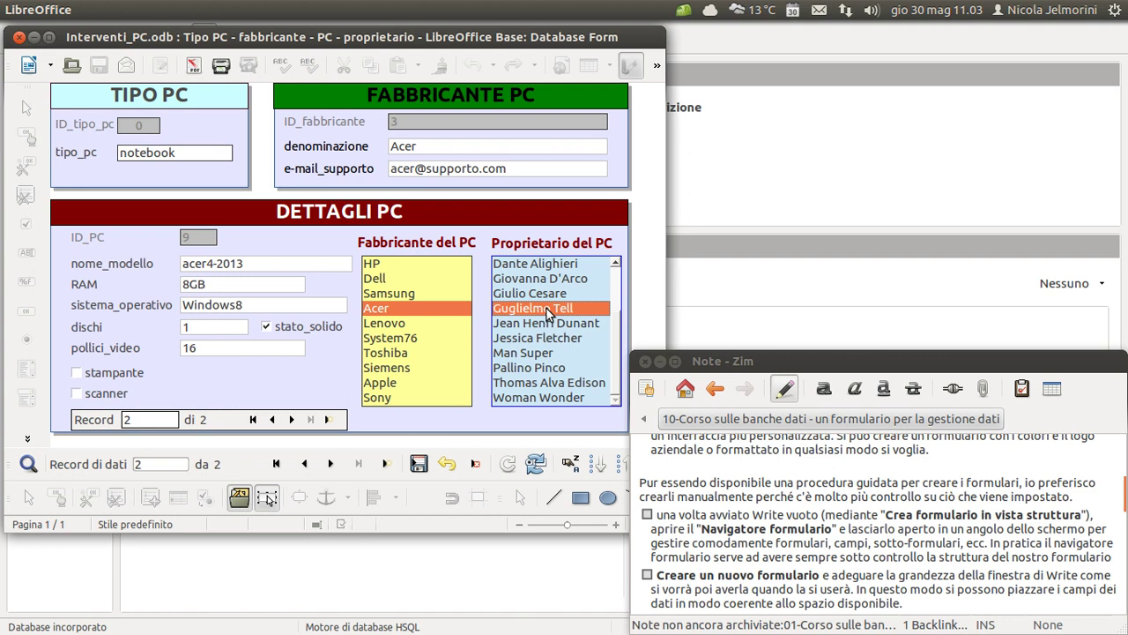
left_click(553, 280)
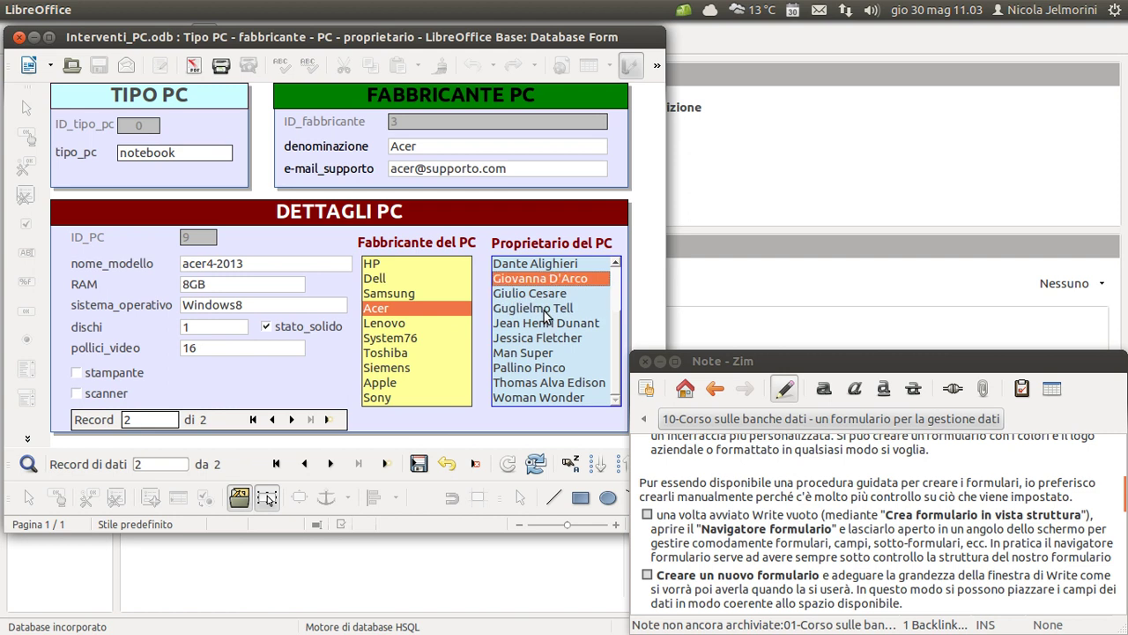
left_click(419, 464)
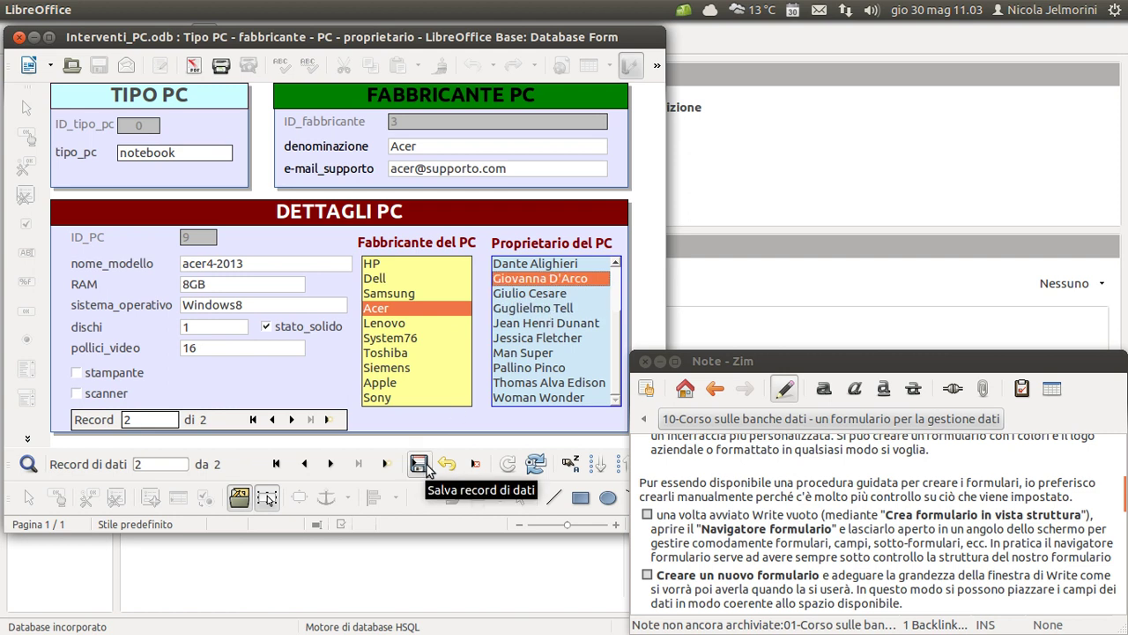
Step: Page repeatedly between the two notebook PCs, X dev 13 and acer4-2013, to compare their selected manufacturers and owners
left_click(292, 419)
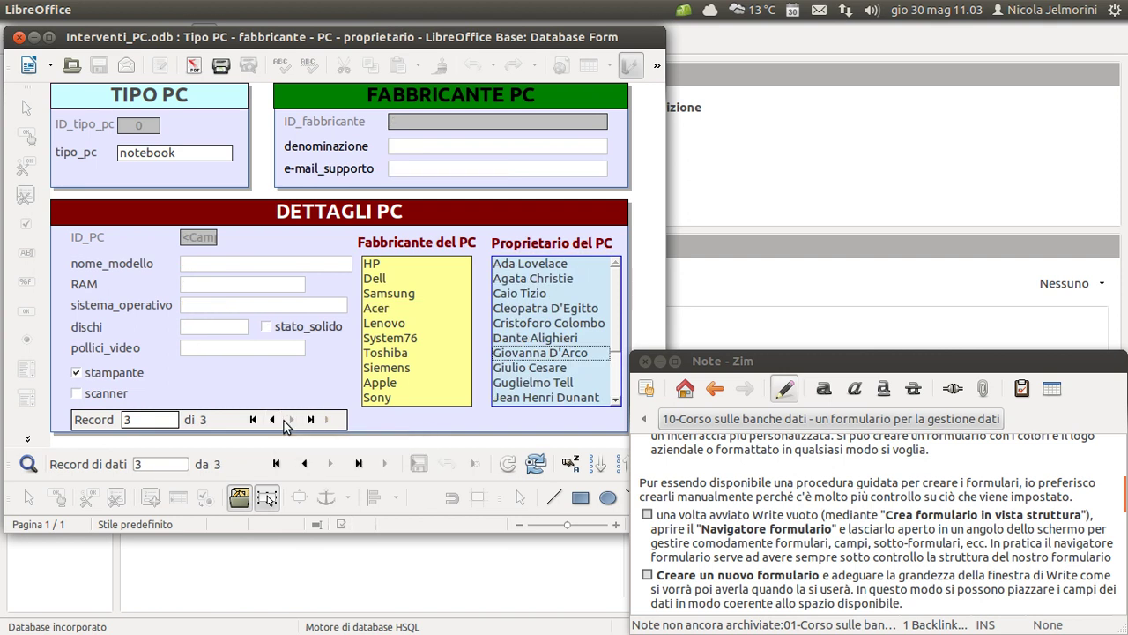
left_click(271, 420)
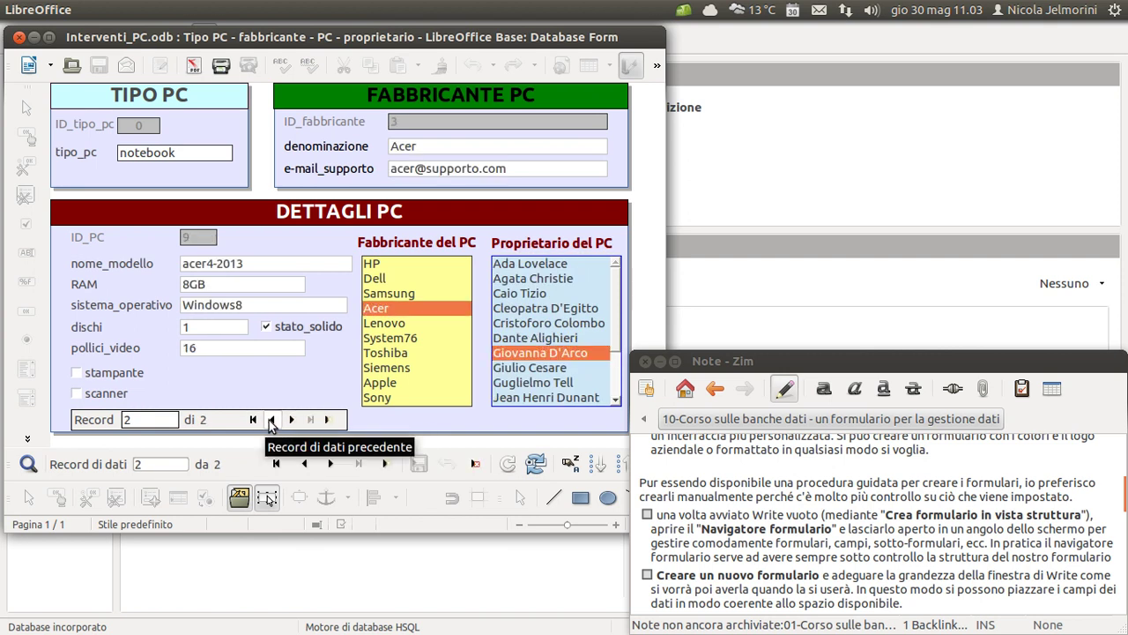
left_click(271, 420)
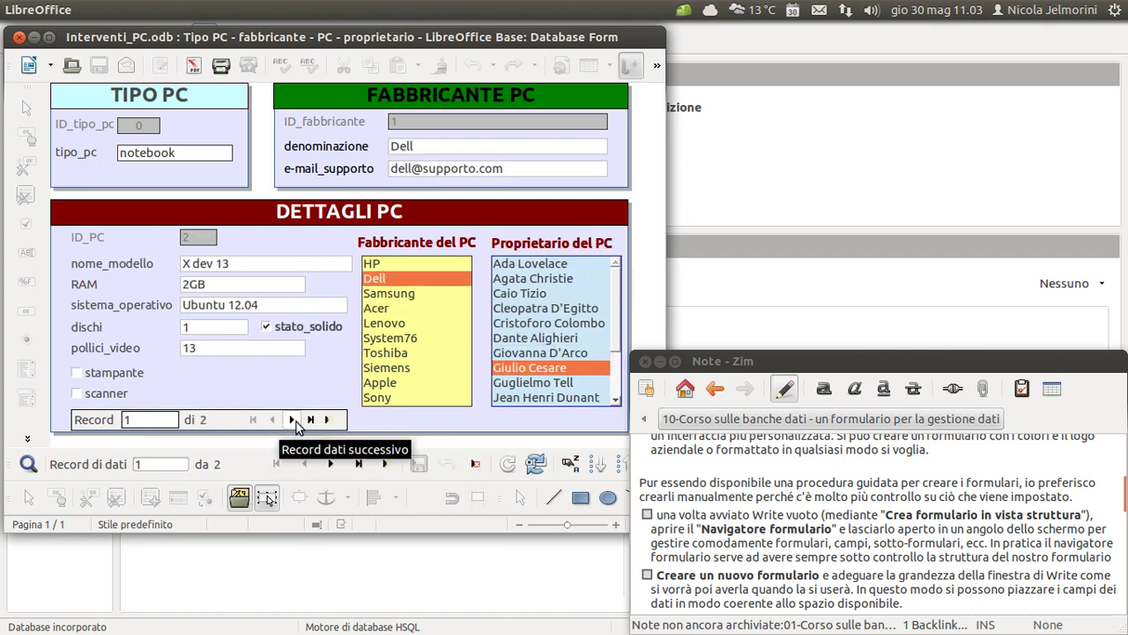
left_click(292, 419)
left_click(271, 419)
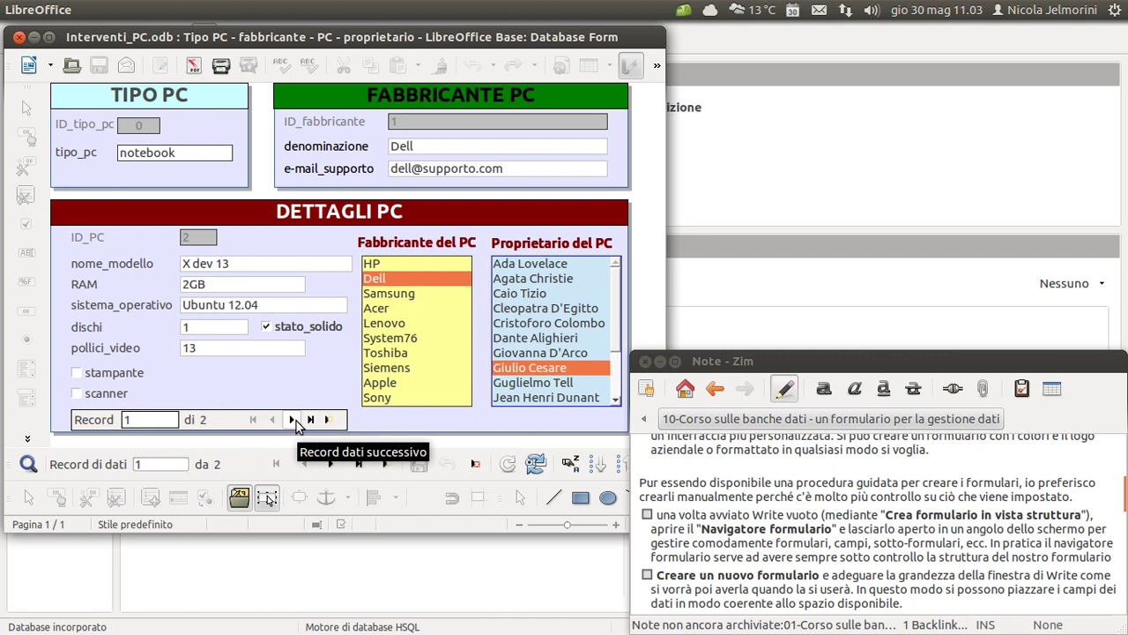
left_click(292, 420)
left_click(292, 419)
left_click(271, 420)
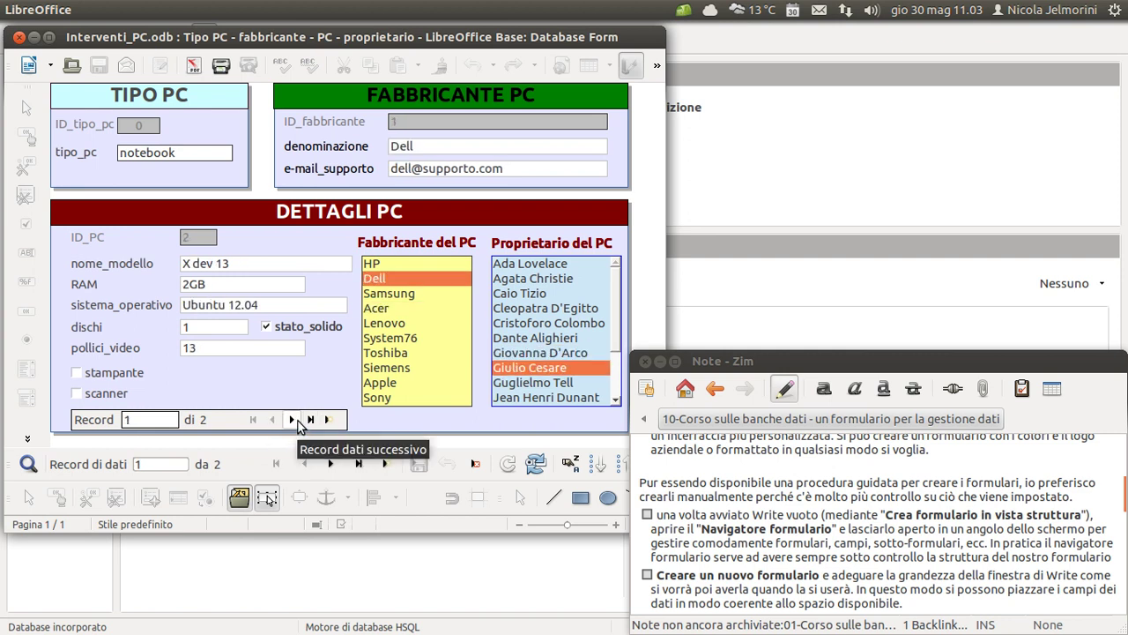
left_click(292, 420)
left_click(272, 420)
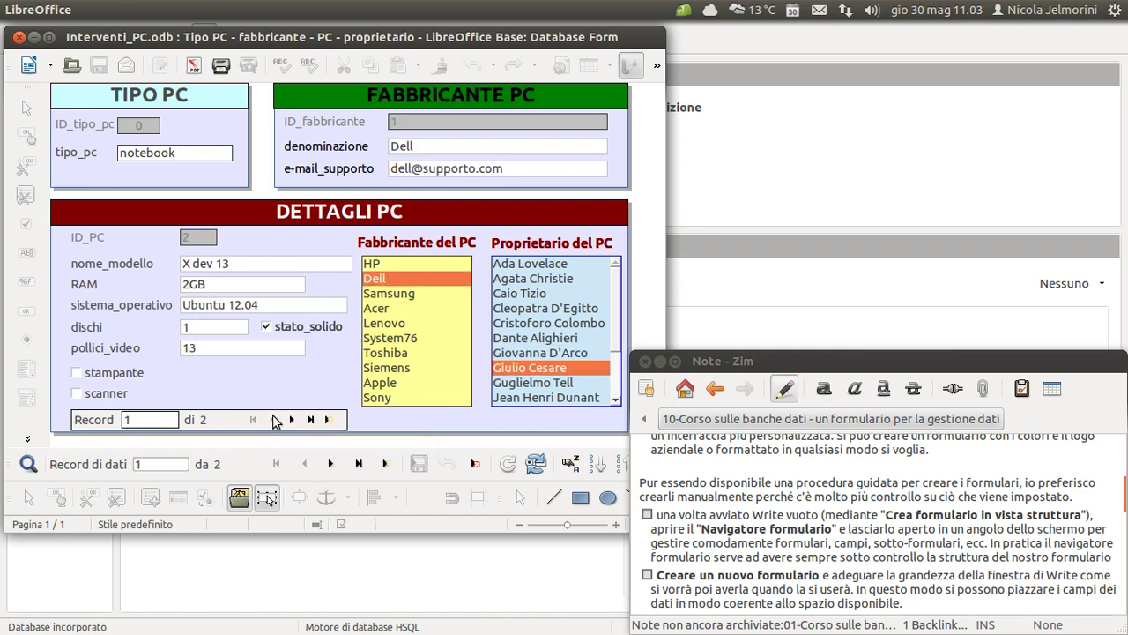
Step: Return to acer4-2013 and look over its owner list and its PC detail fields
left_click(303, 287)
left_click(291, 420)
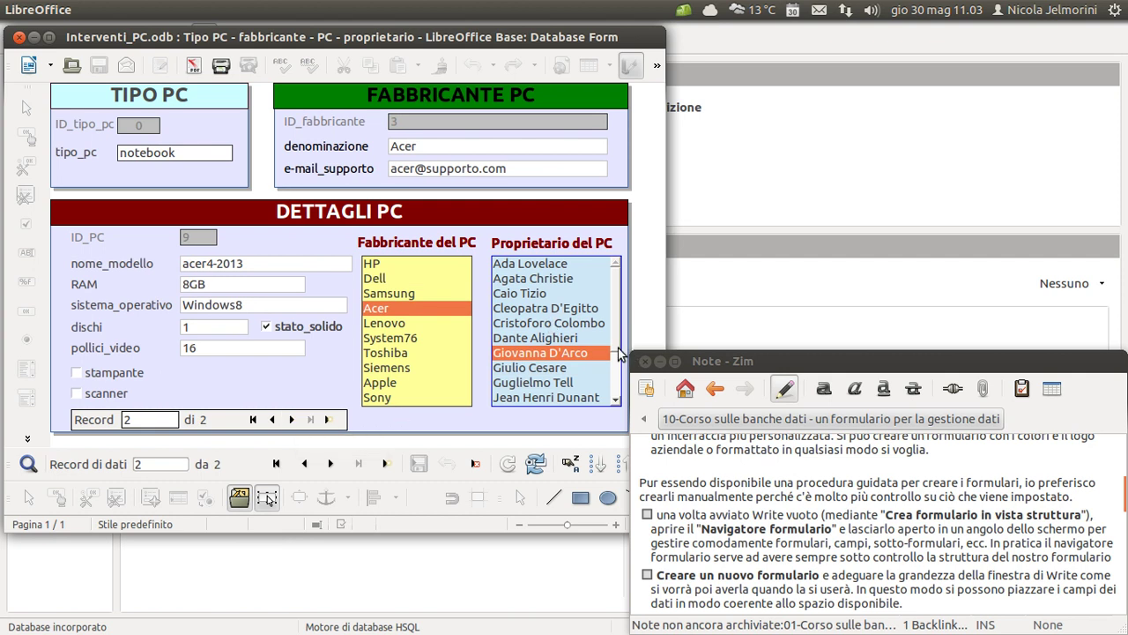
scroll(608, 349, "down", 1)
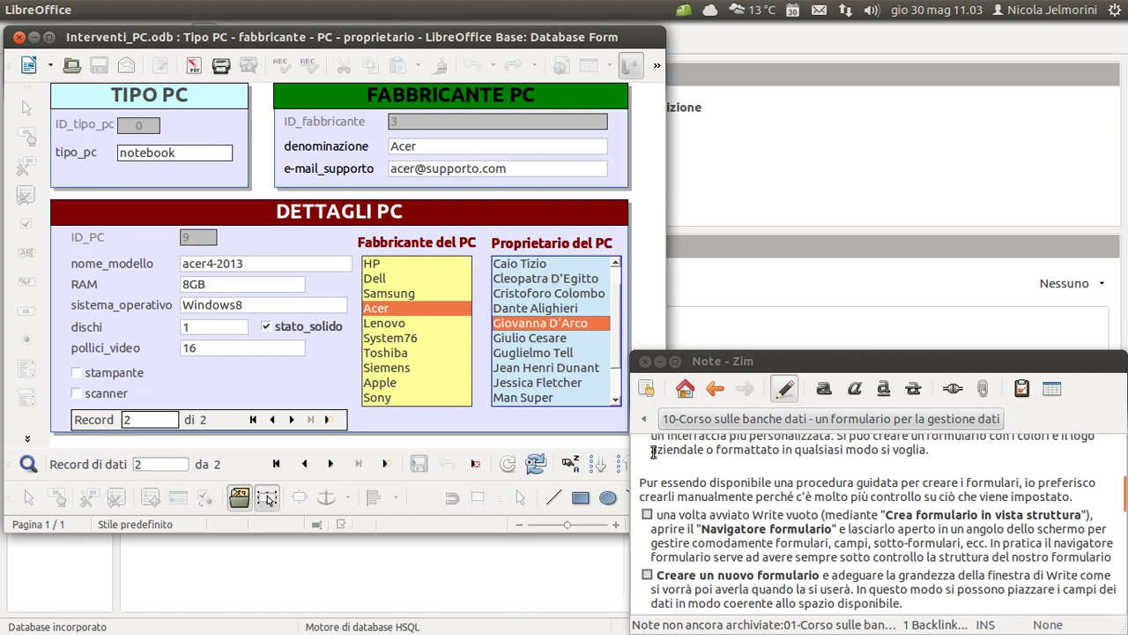
left_click(233, 268)
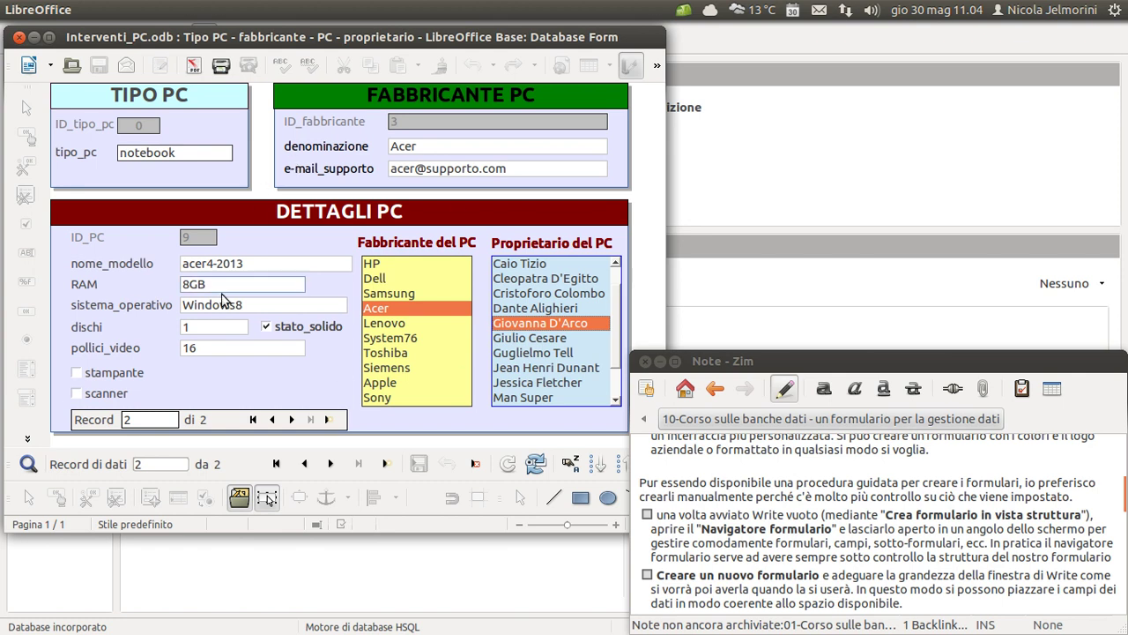
Step: Page between X dev 13 and acer4-2013 with the details subform's own record controls, and repeat with the form-wide navigation
left_click(292, 420)
left_click(272, 419)
left_click(273, 420)
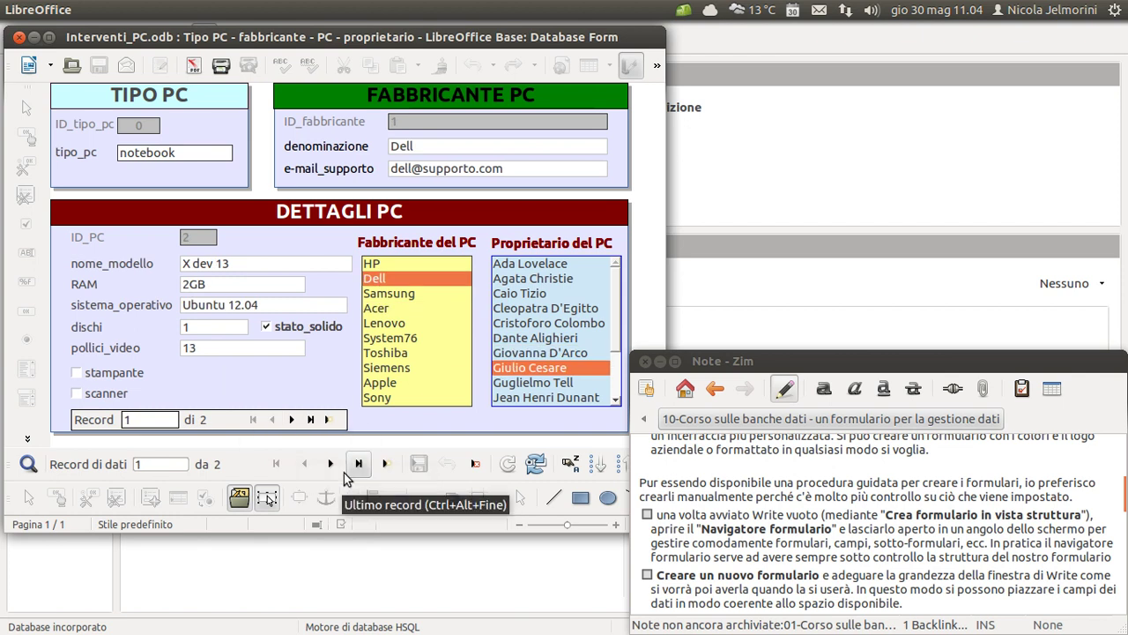
left_click(332, 465)
left_click(305, 466)
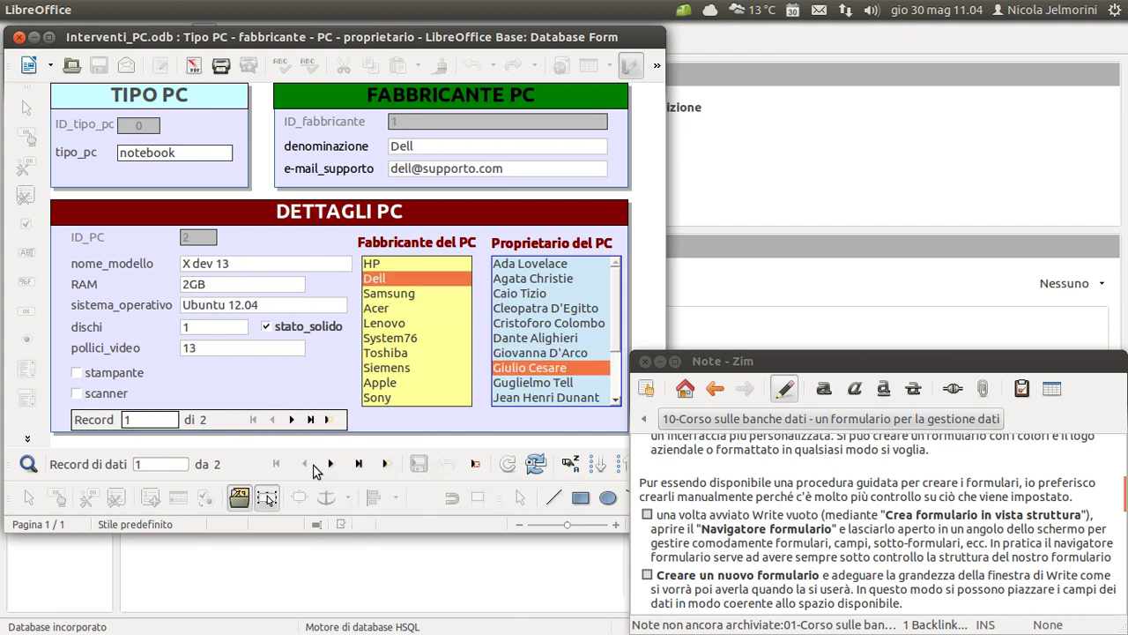
left_click(331, 465)
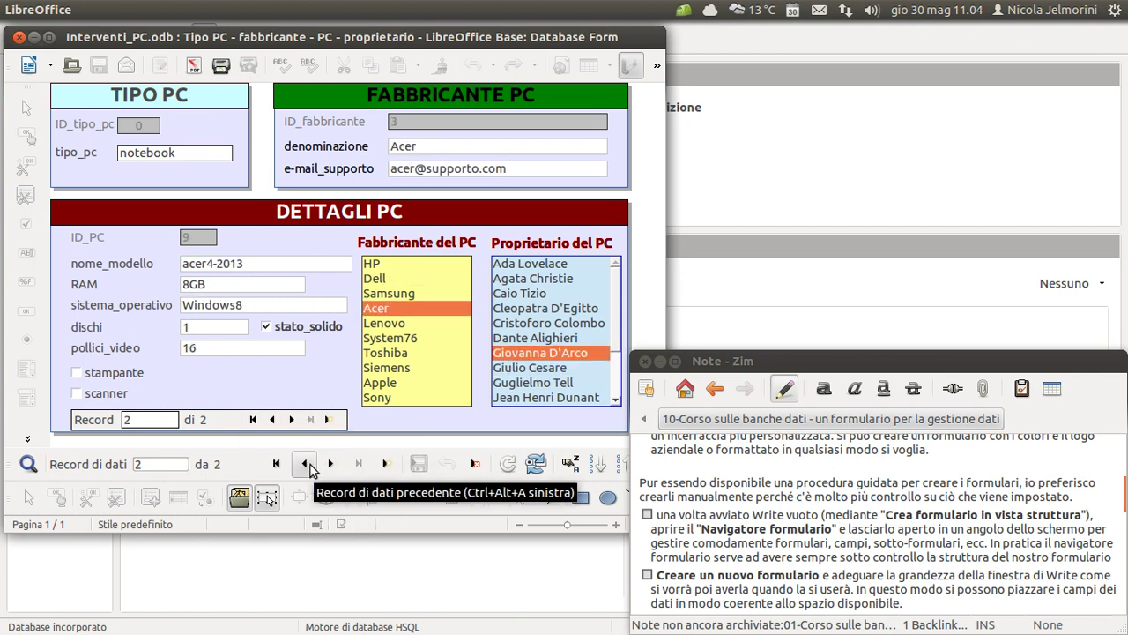
left_click(304, 465)
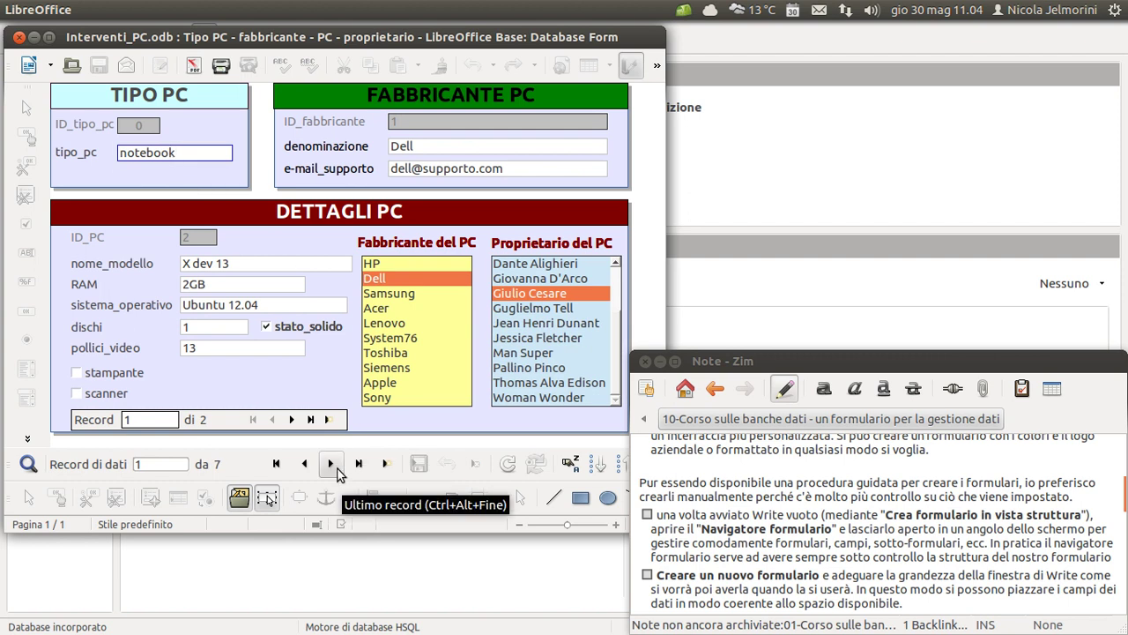
Step: Switch to browsing the PC types and page between notebook and mac, ending on the laptop type
left_click(306, 466)
left_click(306, 465)
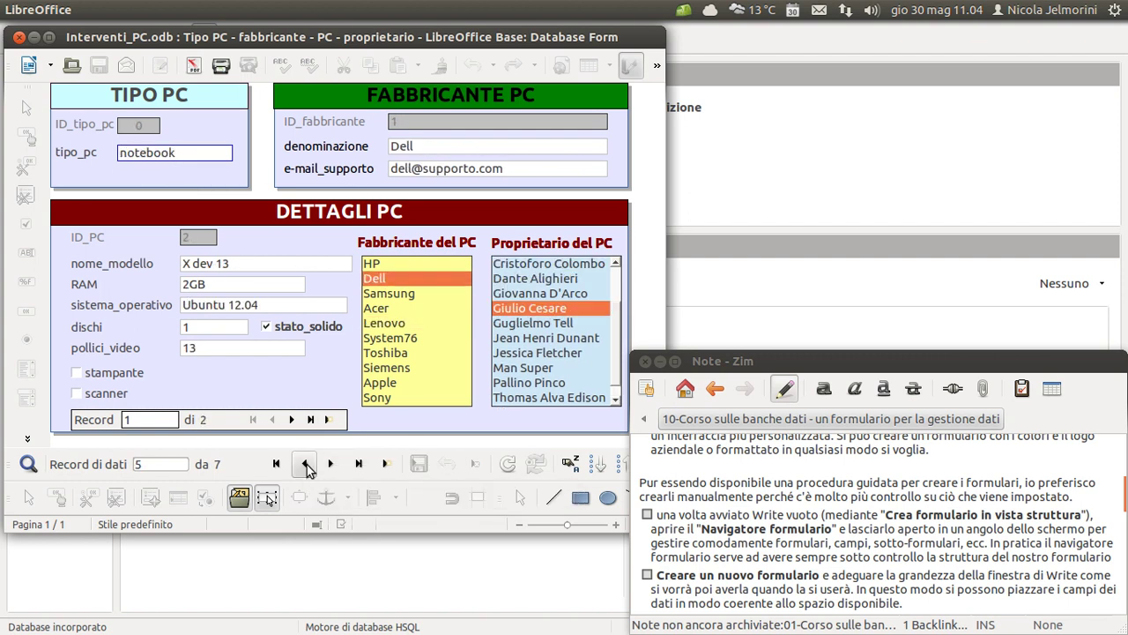
left_click(305, 465)
left_click(329, 464)
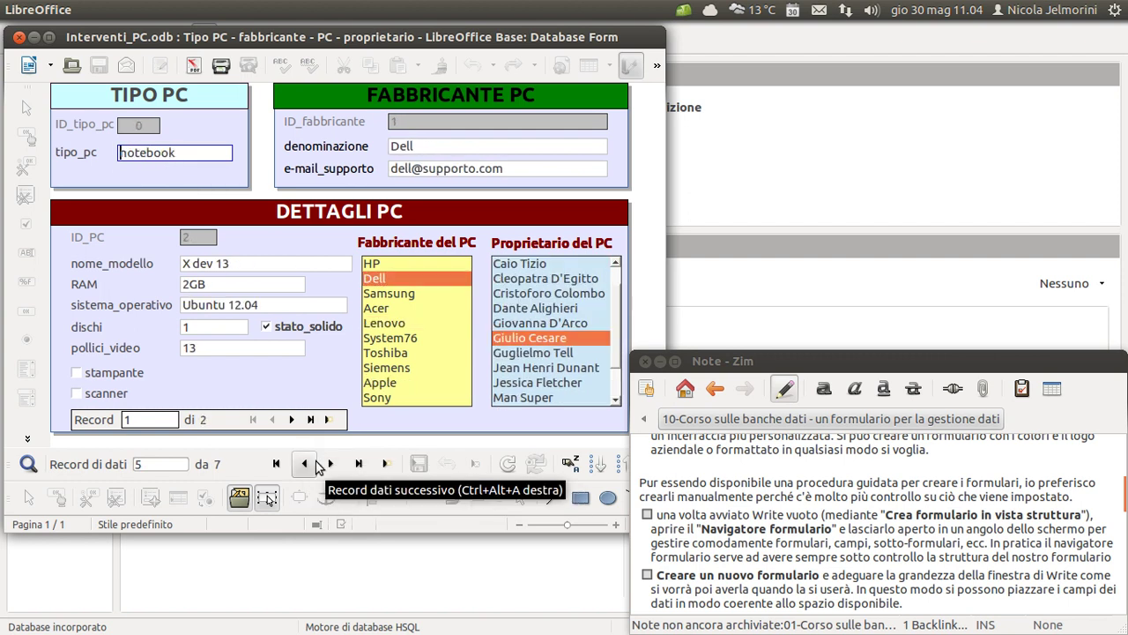
left_click(305, 464)
left_click(329, 465)
left_click(305, 465)
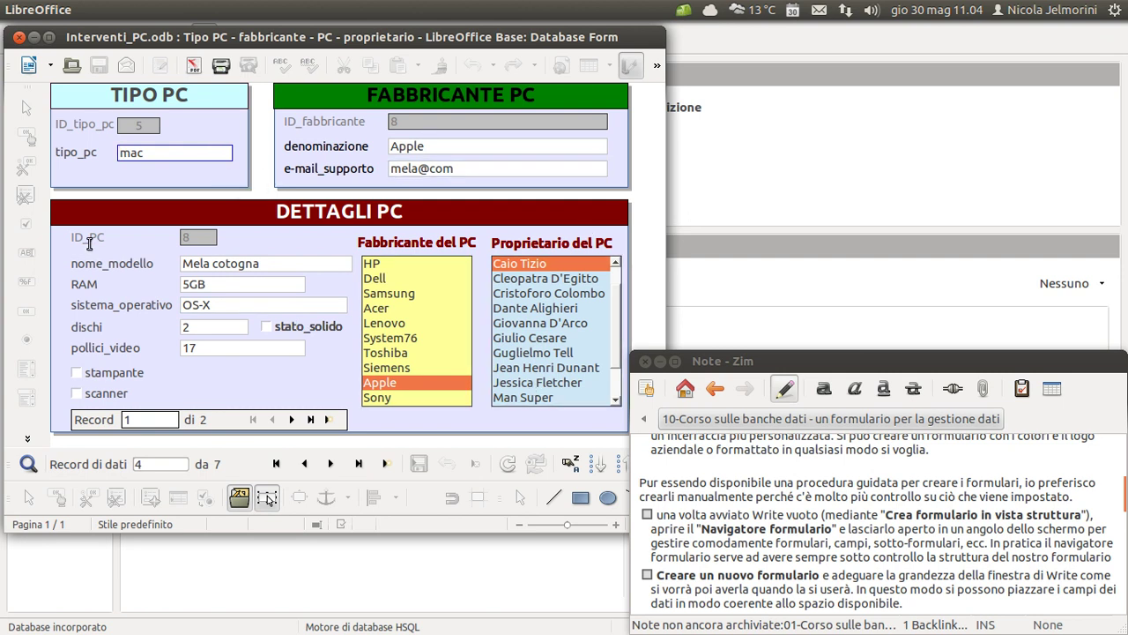
left_click(330, 464)
left_click(302, 464)
left_click(302, 465)
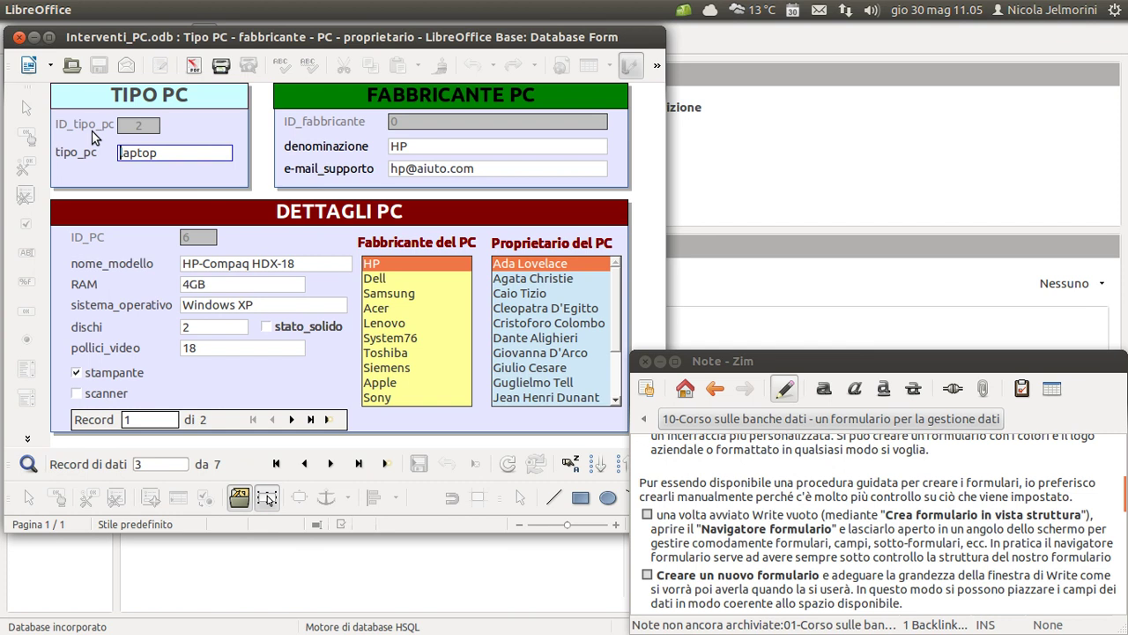
Step: Close the Tipo PC - fabbricante - PC - proprietario form and open the z_Mostra immagini form
left_click(20, 37)
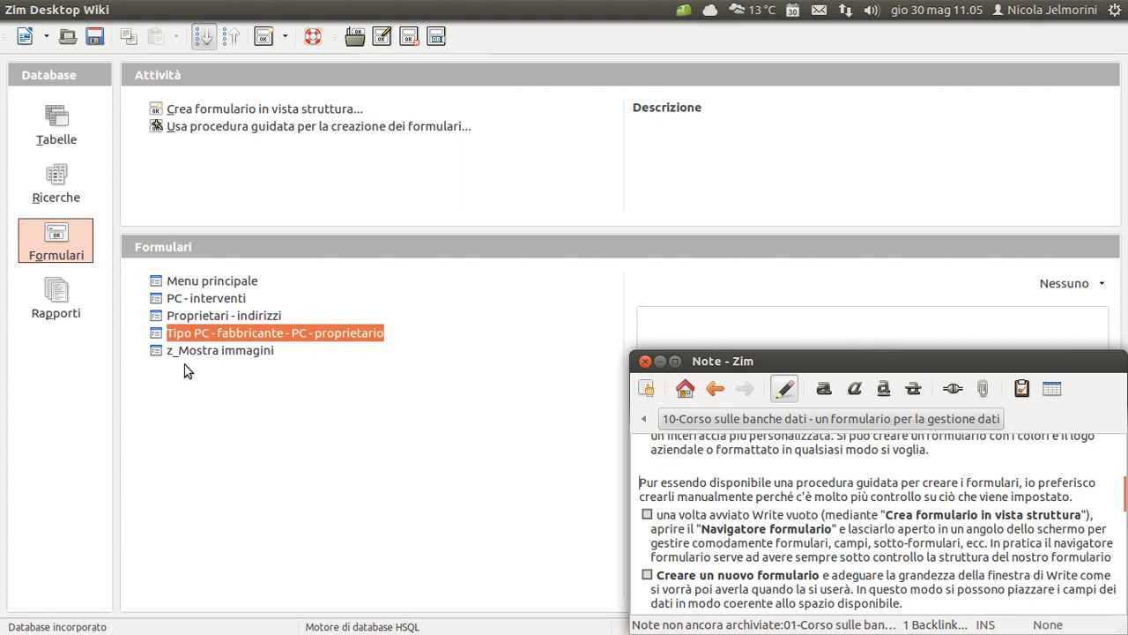
left_click(172, 354)
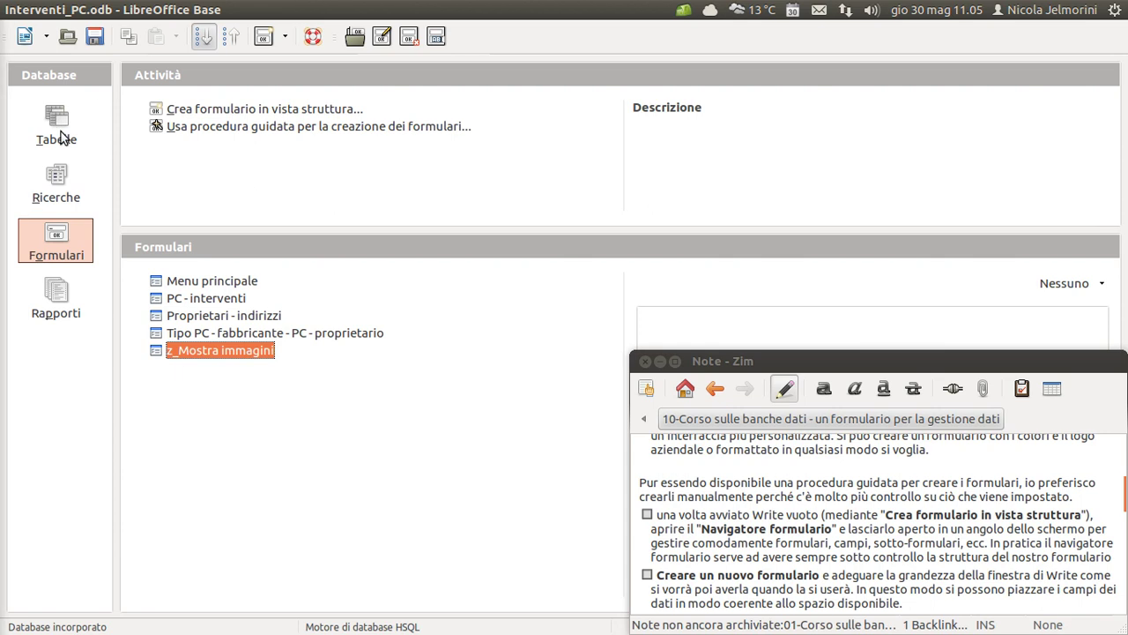
double_click(160, 353)
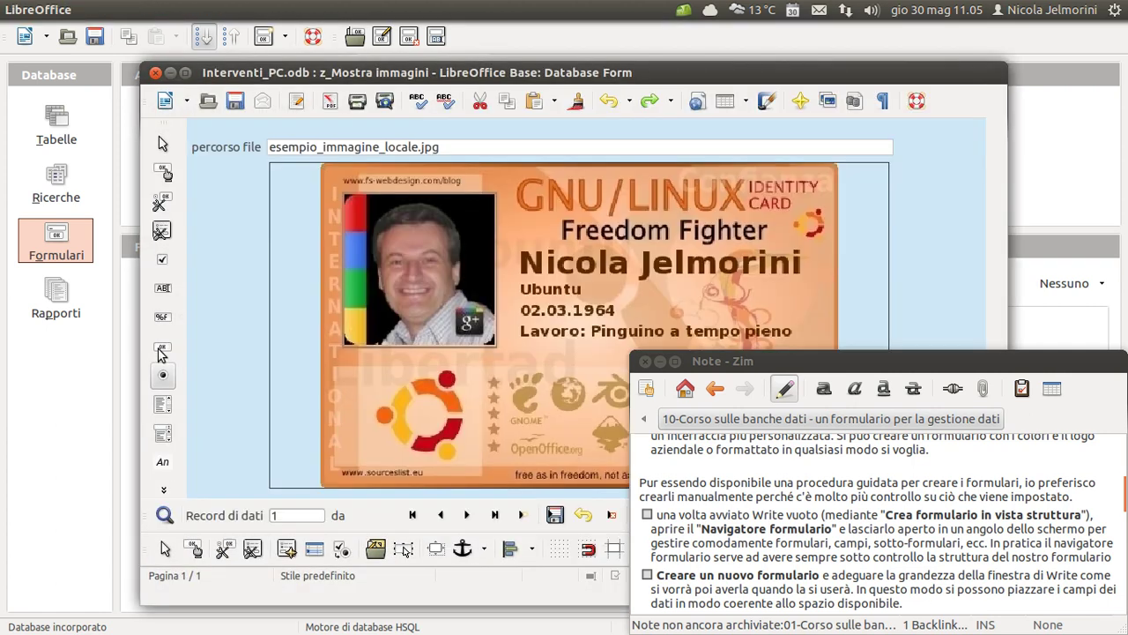
Step: Reposition the z_Mostra immagini form window and roll up the Zim notes window so the whole image is uncovered
left_click_drag(500, 77, 367, 39)
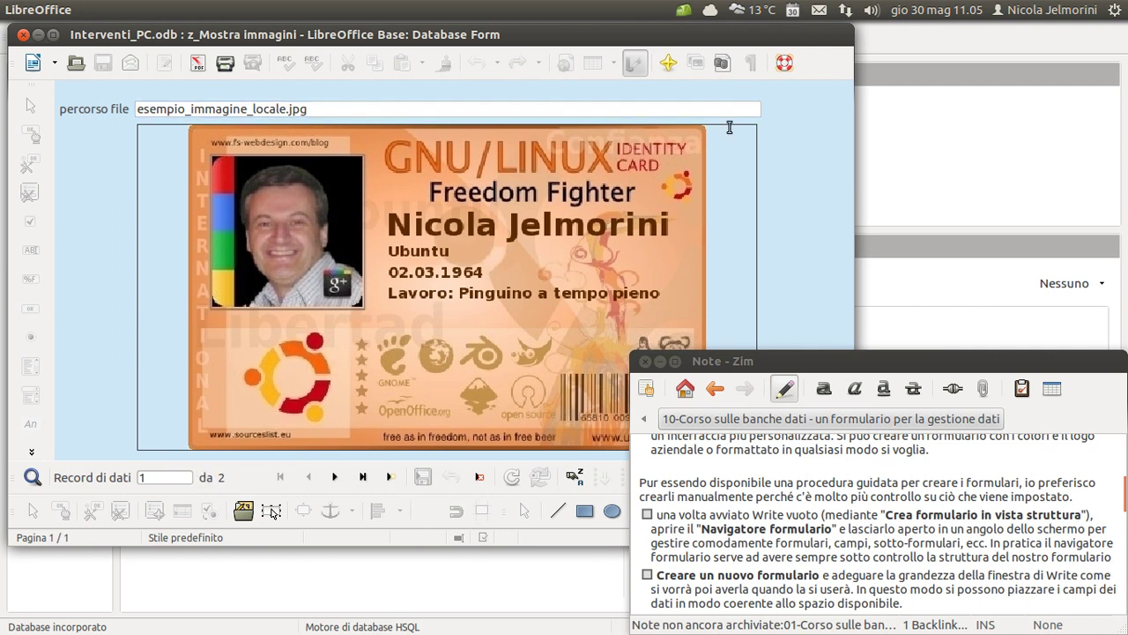
double_click(827, 363)
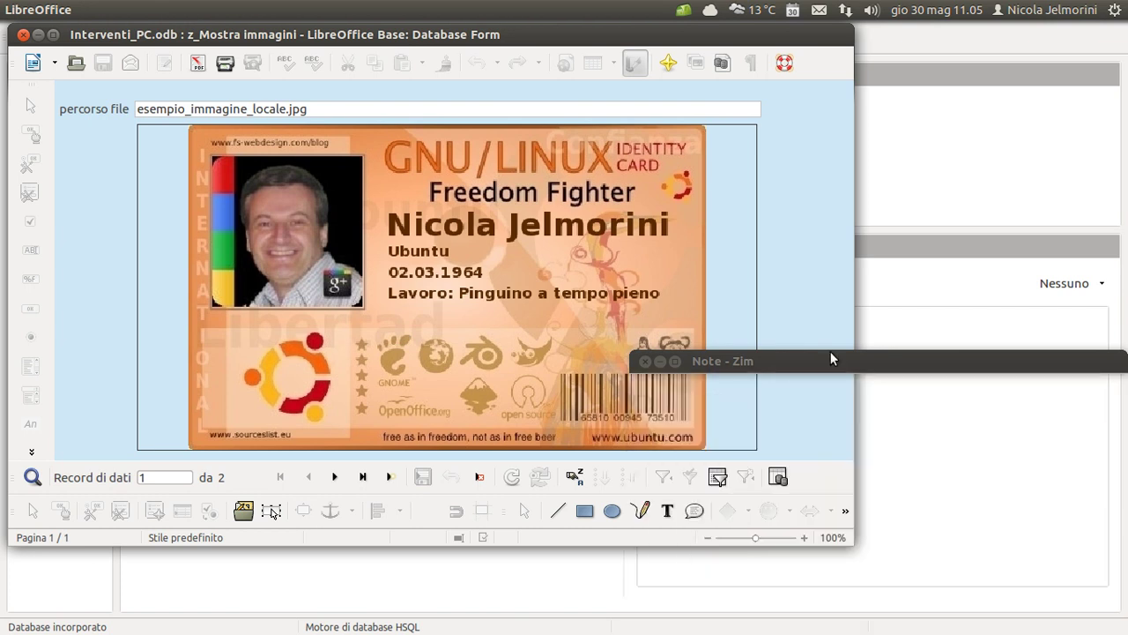
mouse_move(495, 27)
left_mouse_down()
mouse_move(496, 59)
mouse_move(493, 27)
left_mouse_up()
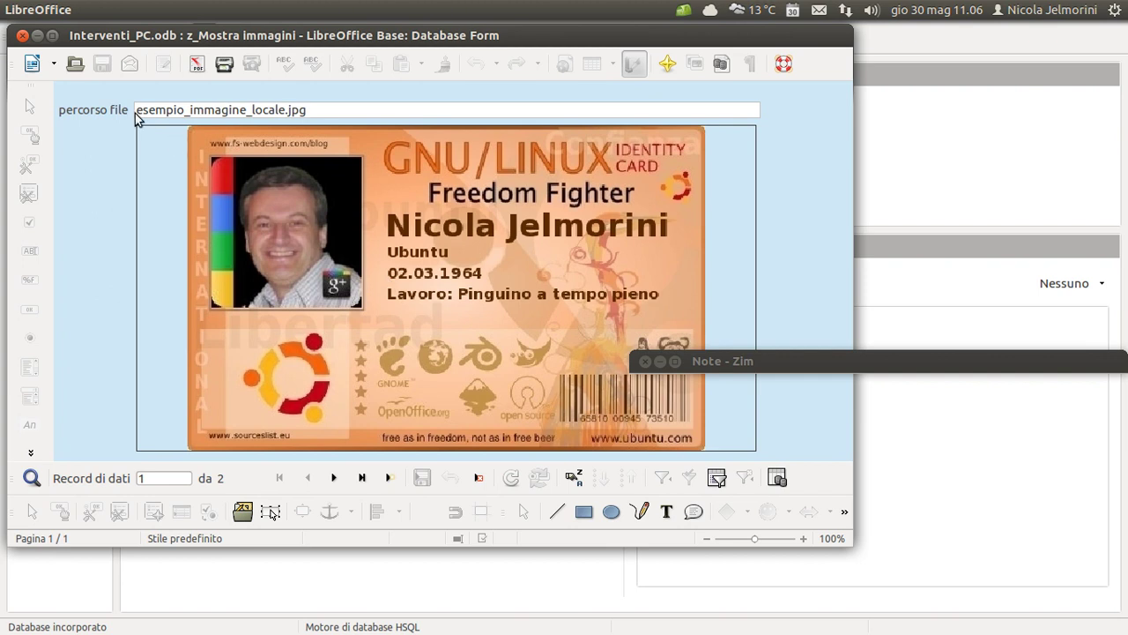
Step: Highlight the local file name esempio_immagine_locale.jpg in the percorso file field of the first image record
left_click(330, 111)
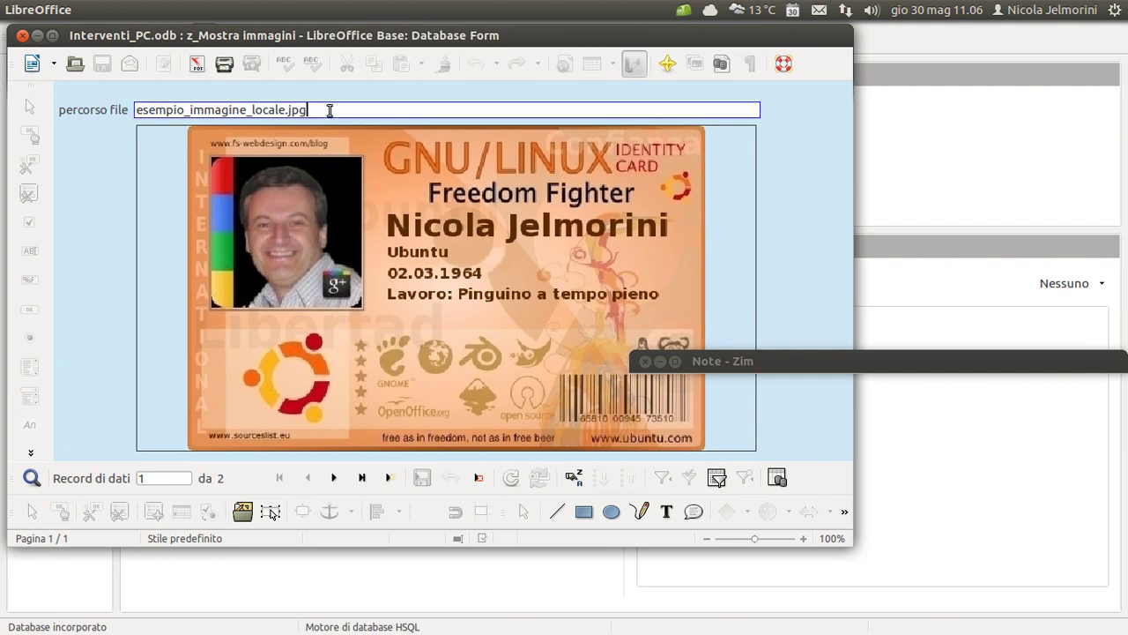
left_click_drag(327, 111, 115, 118)
left_click(269, 109)
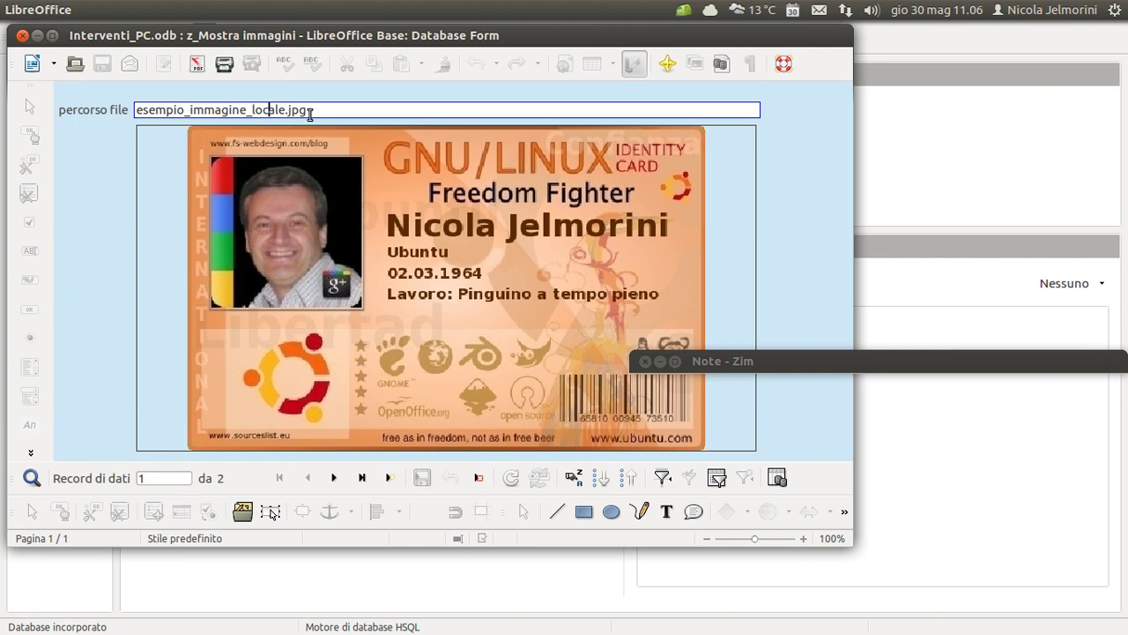
left_click_drag(310, 113, 131, 116)
left_click(141, 110)
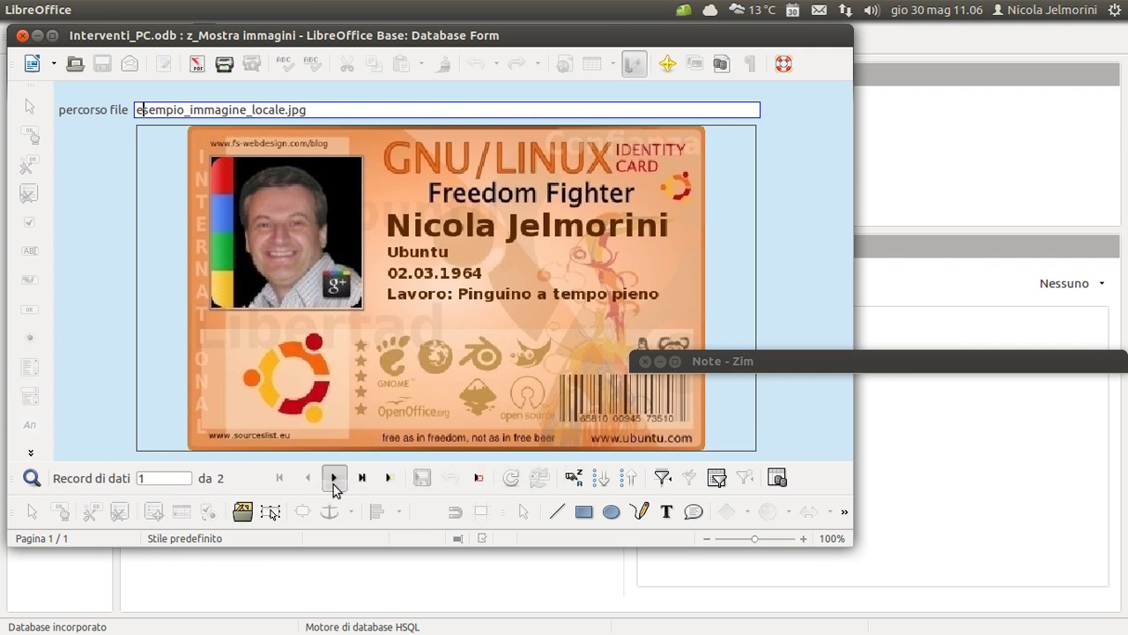
Step: Page between the locally stored image and the web-linked image, ending on the first image record
left_click(334, 483)
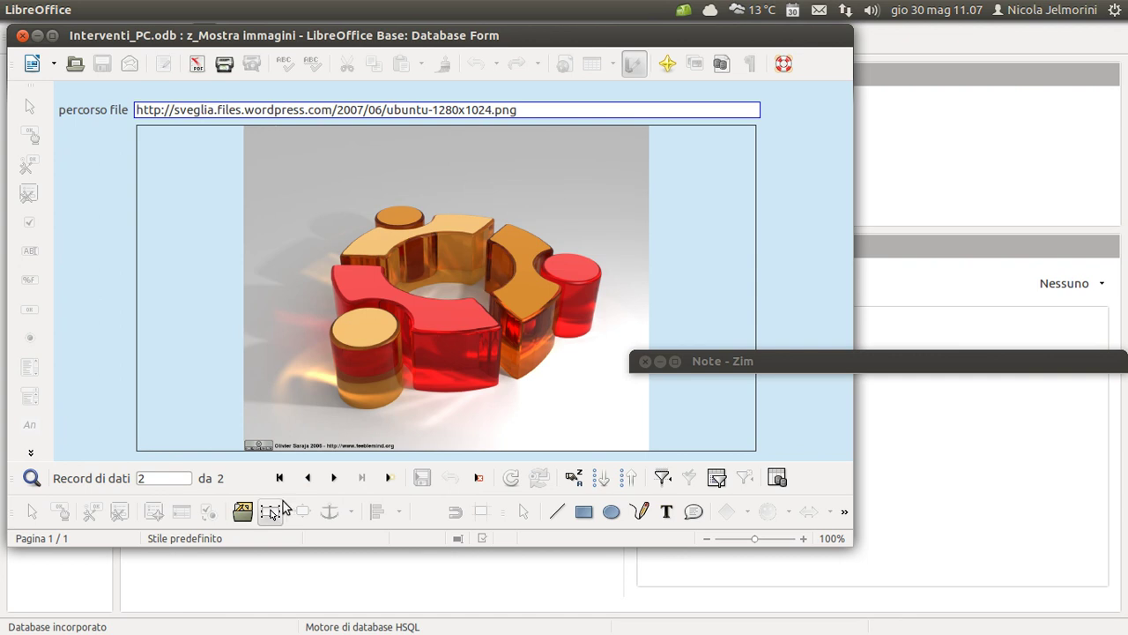
left_click(279, 477)
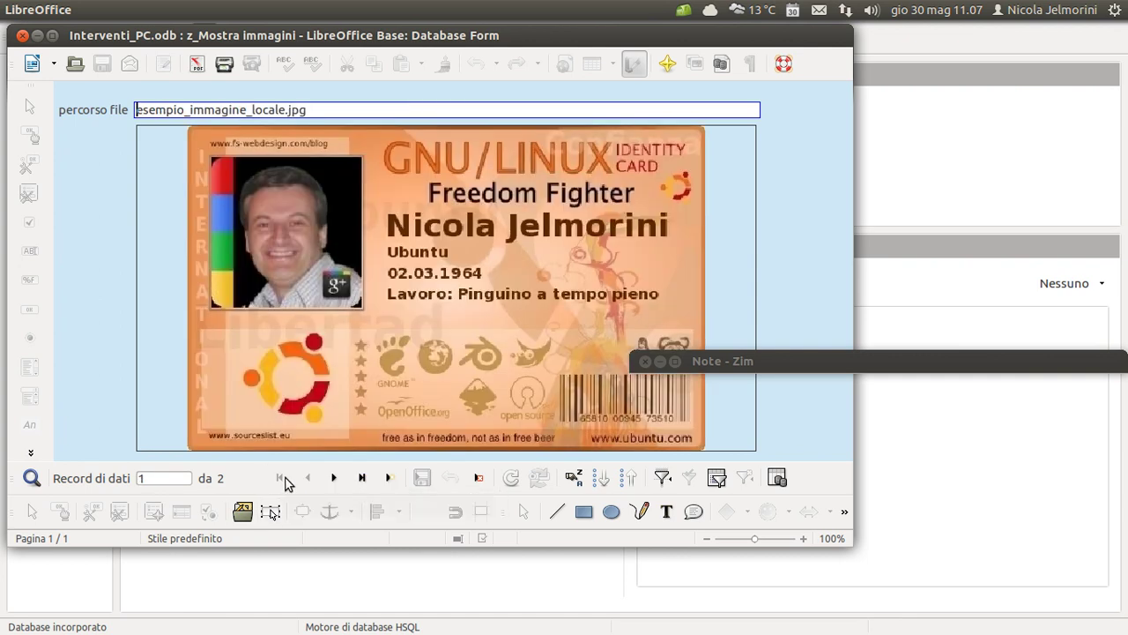
left_click(338, 484)
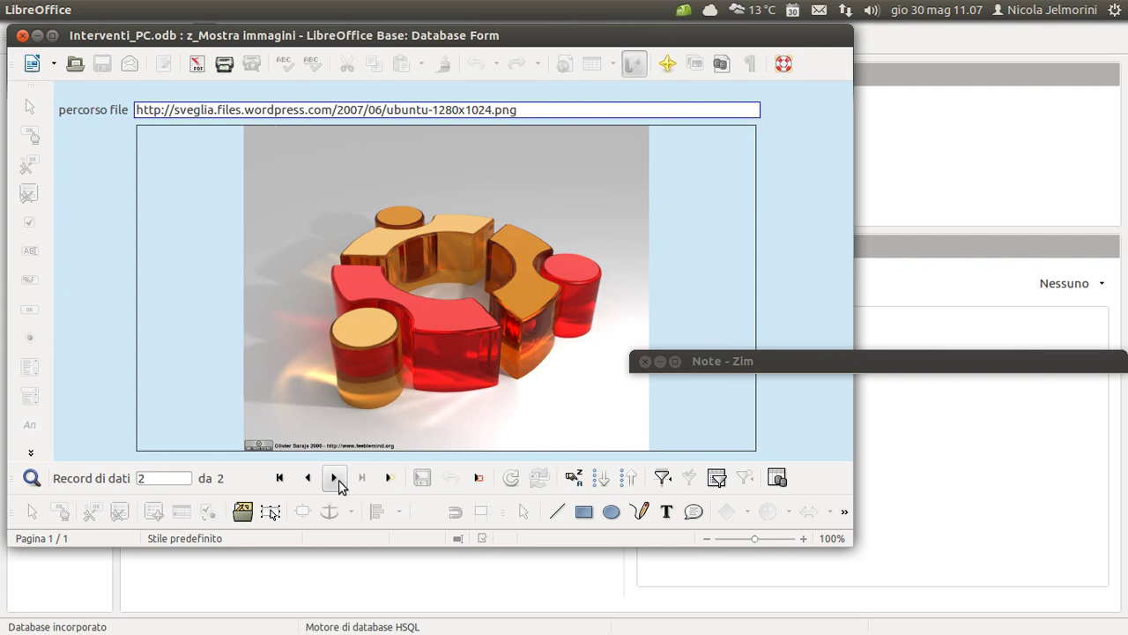
left_click(307, 478)
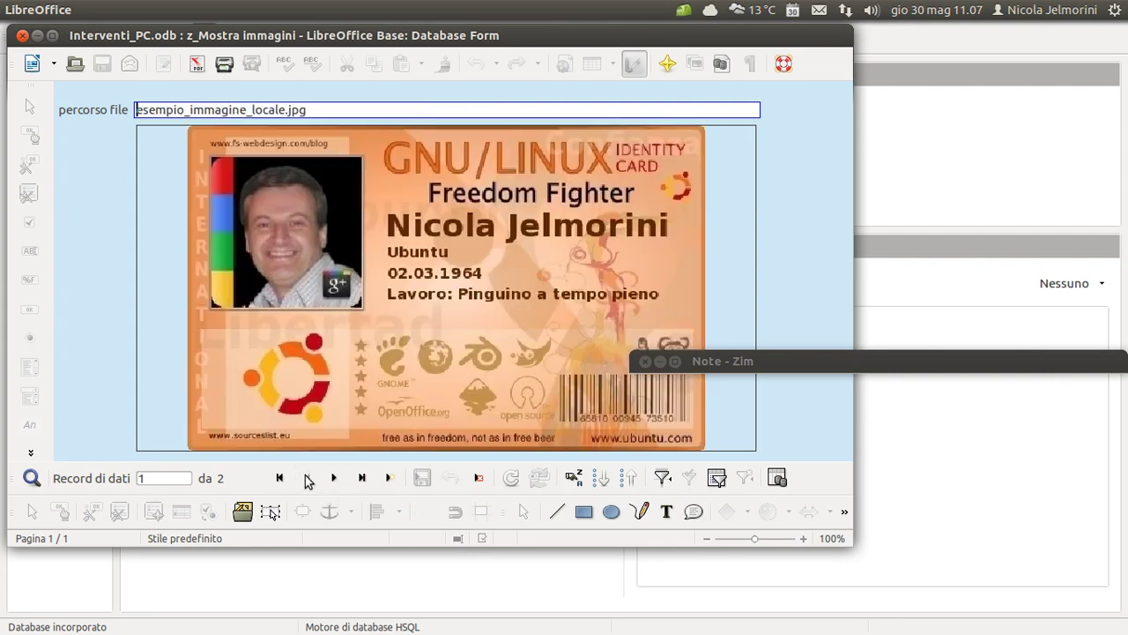